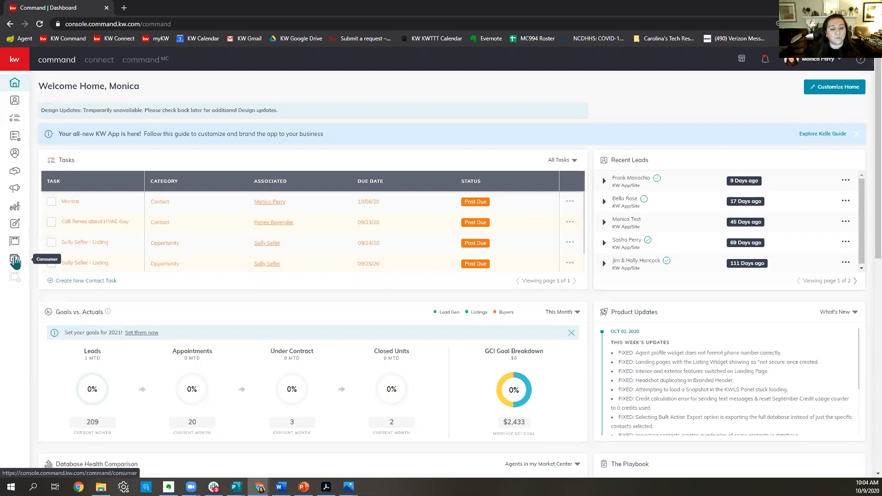
# Open the Consumer section's Landing Pages list from the KW Command sidebar.
pyautogui.click(15, 262)
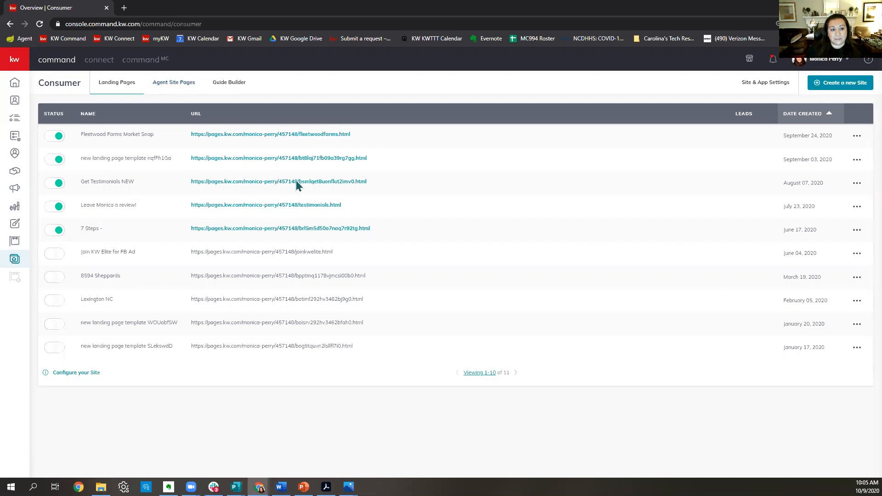
# Load the agent's public website in a new browser tab and accept the cookie notice.
pyautogui.click(124, 8)
pyautogui.write('moni')
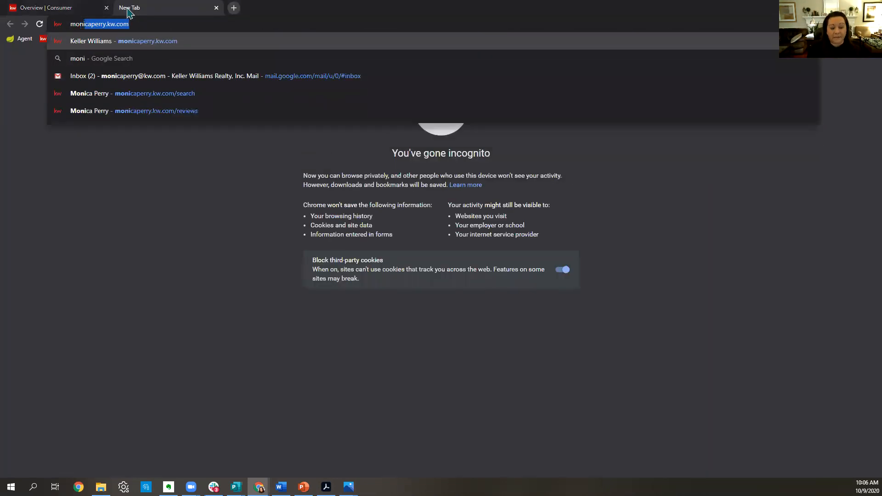
pyautogui.press('Return')
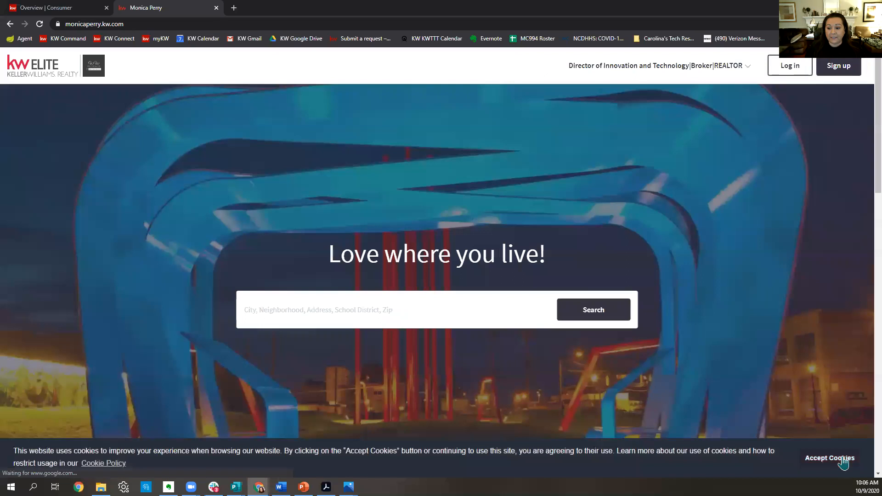
pyautogui.click(866, 462)
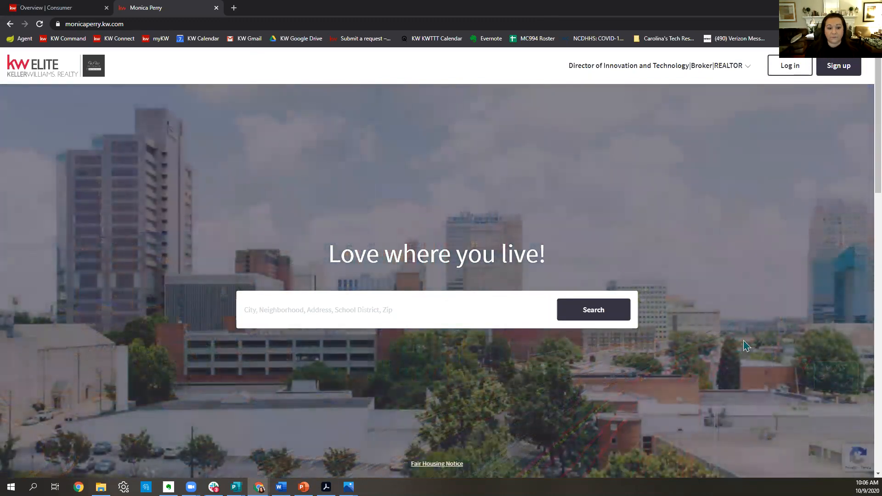
# Scroll the home page to review the featured $550,000 listing and the contact form.
pyautogui.scroll(-1, 784, 257)
pyautogui.scroll(-5, 784, 257)
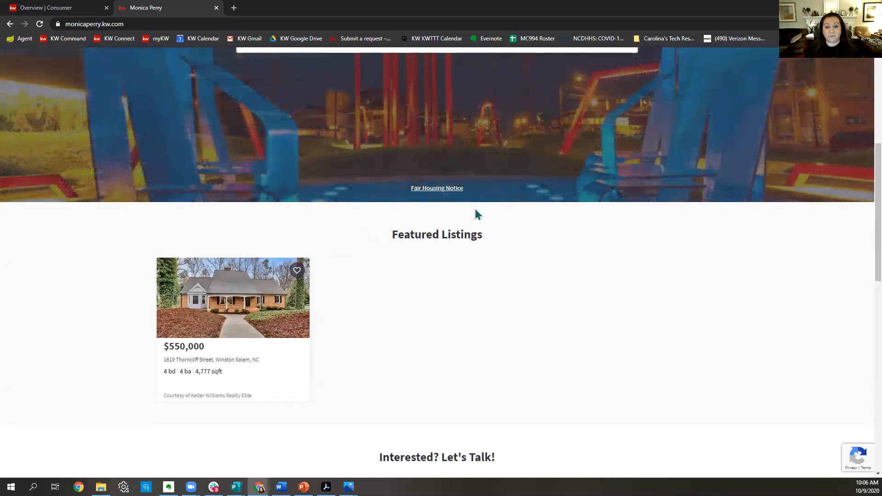
pyautogui.scroll(-2, 480, 250)
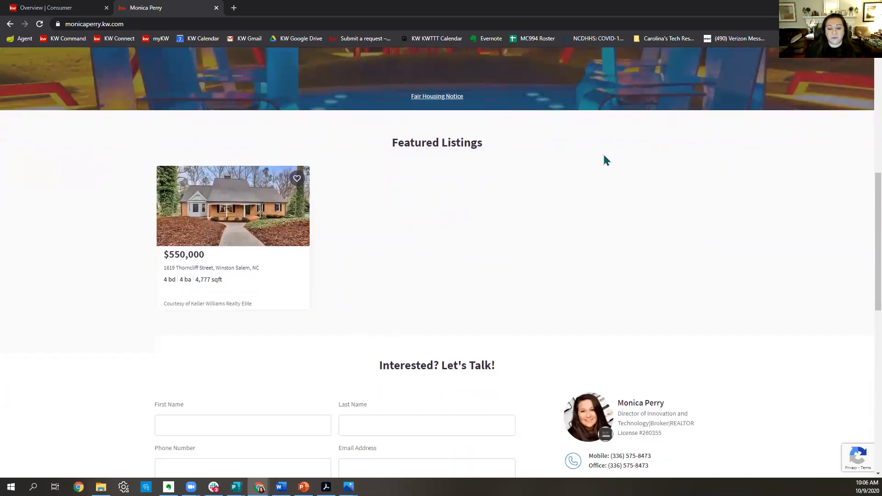
pyautogui.scroll(-4, 605, 159)
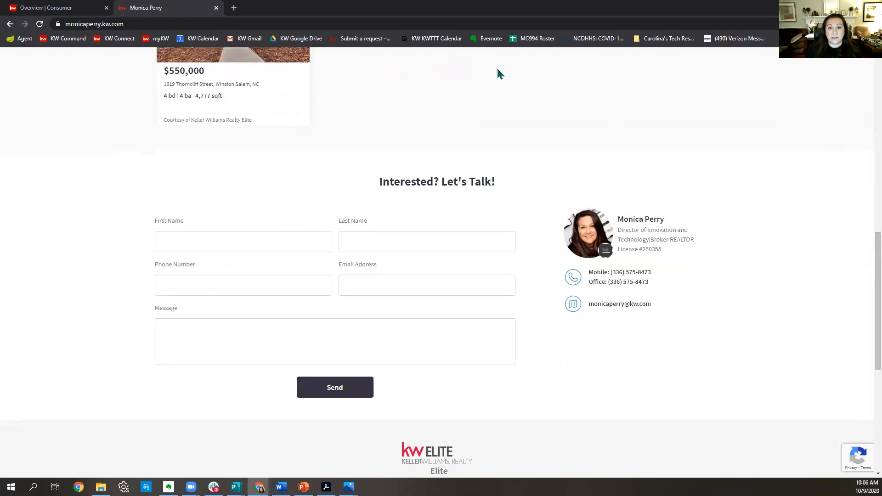
pyautogui.scroll(15, 756, 368)
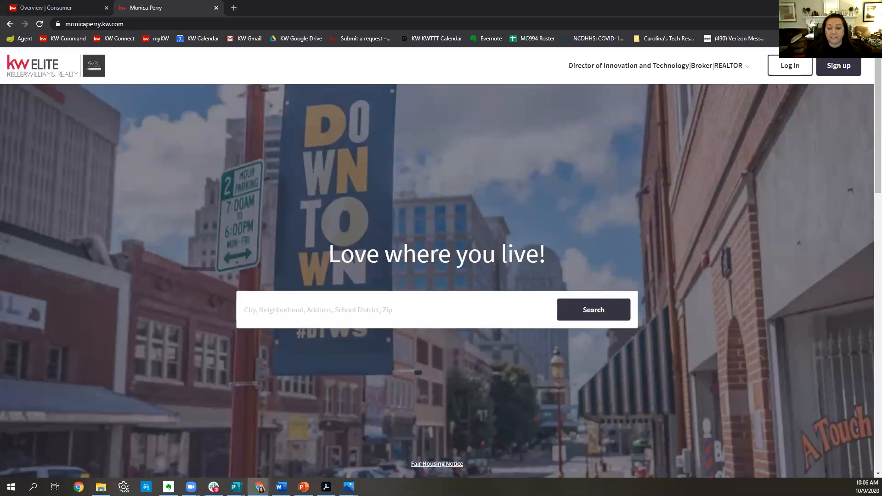
pyautogui.scroll(-7, 600, 275)
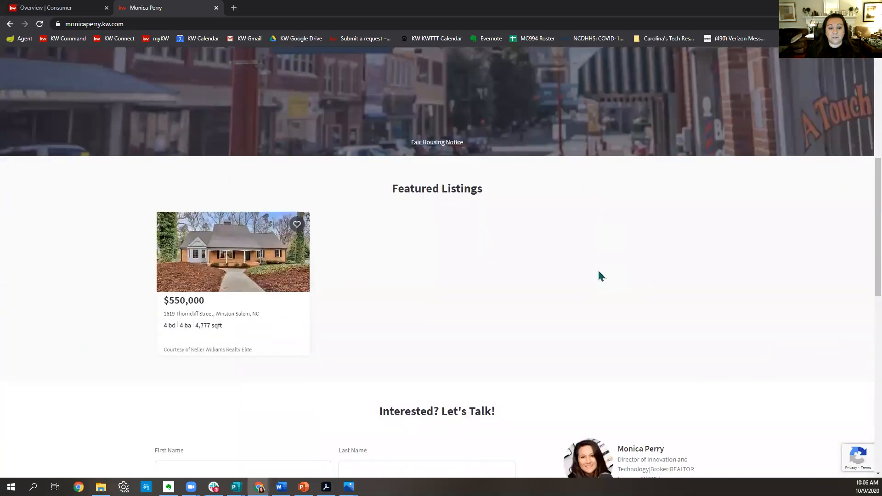
pyautogui.scroll(-4, 610, 258)
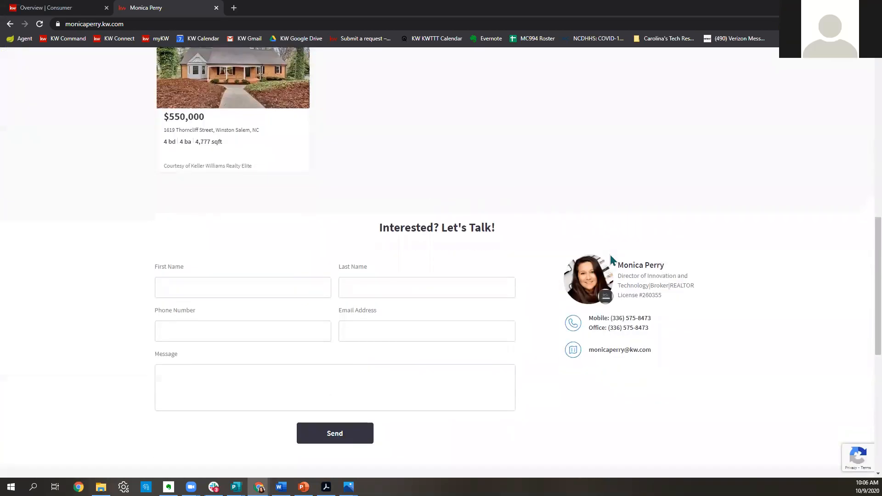
pyautogui.scroll(-7, 610, 258)
pyautogui.scroll(1, 611, 257)
pyautogui.scroll(-2, 610, 258)
pyautogui.scroll(10, 610, 258)
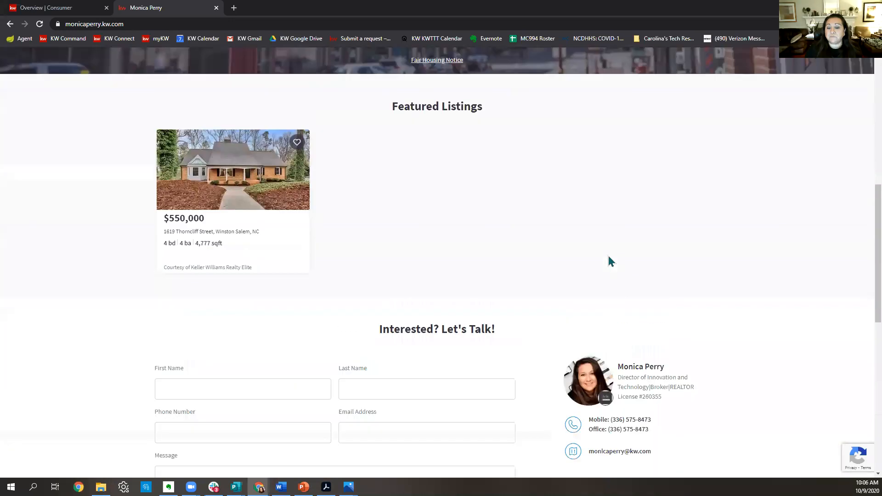
pyautogui.scroll(9, 611, 261)
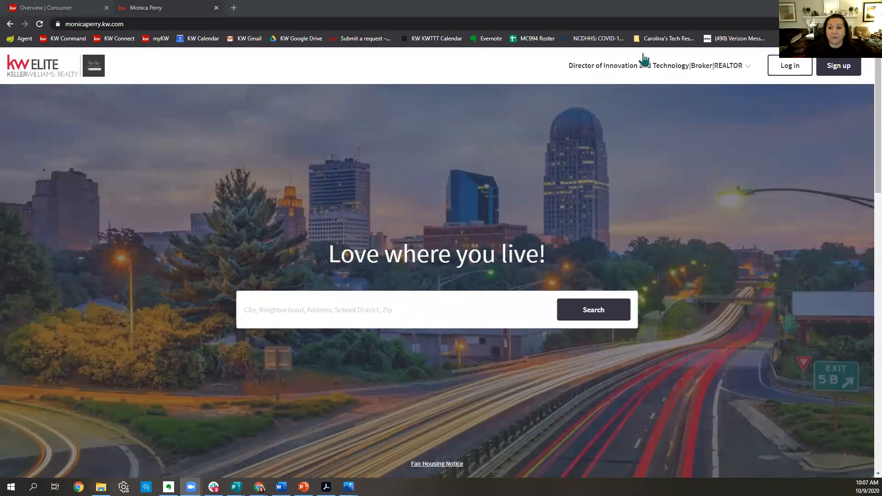
# Browse the agent site's client reviews page.
pyautogui.click(704, 72)
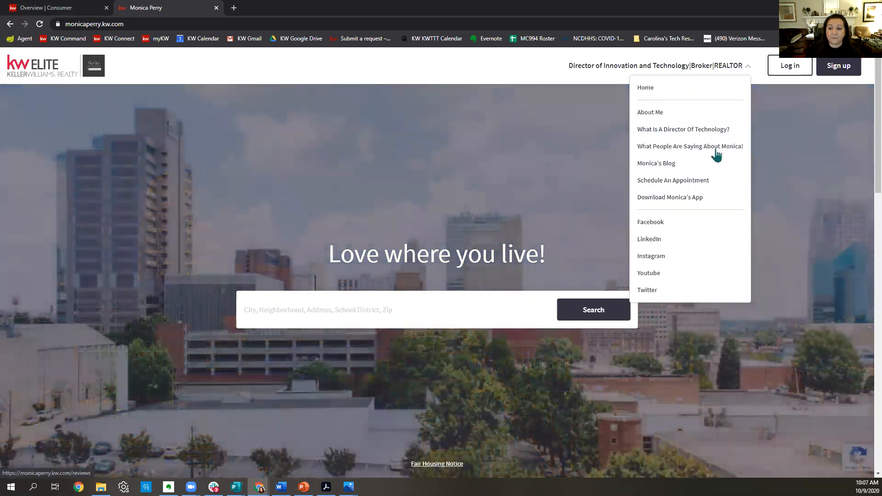
pyautogui.click(712, 147)
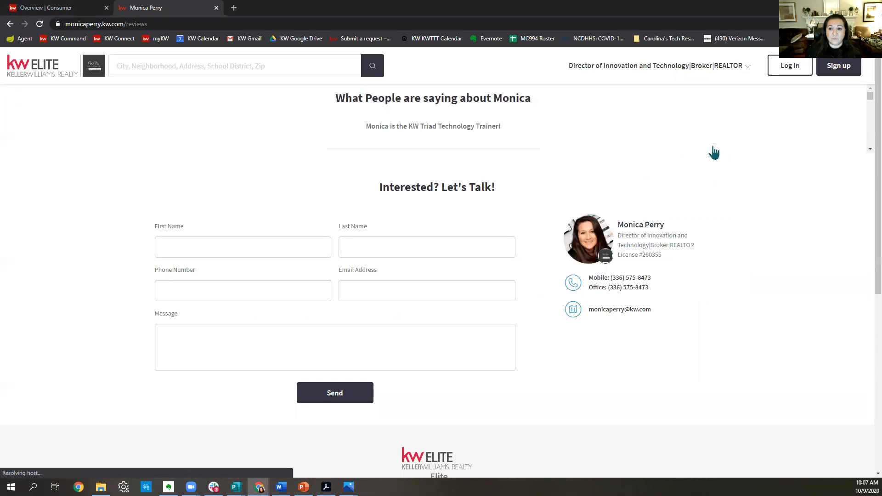
pyautogui.scroll(-10, 715, 151)
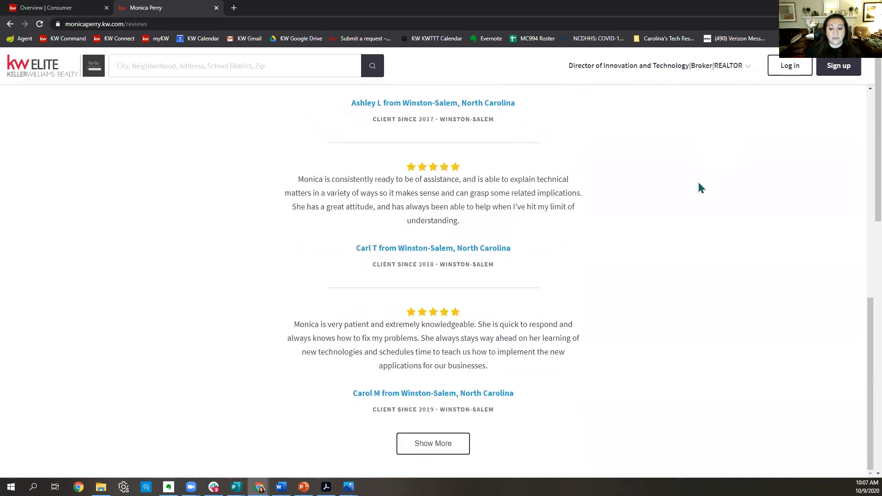
pyautogui.scroll(14, 700, 187)
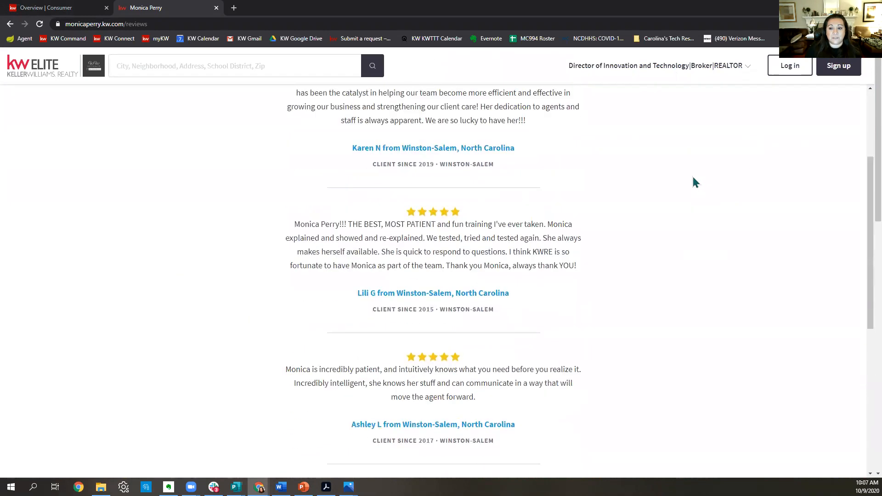
# Go to the 'Download the My KW App' page and look it over.
pyautogui.click(730, 69)
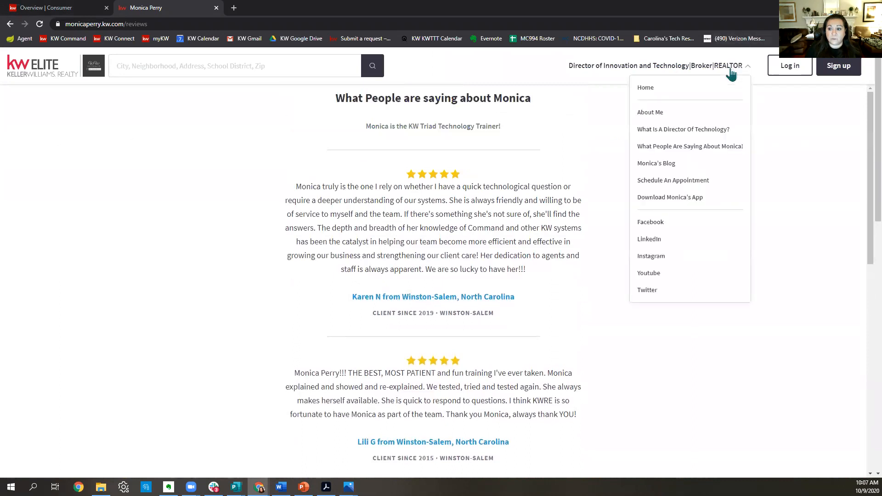
pyautogui.click(684, 199)
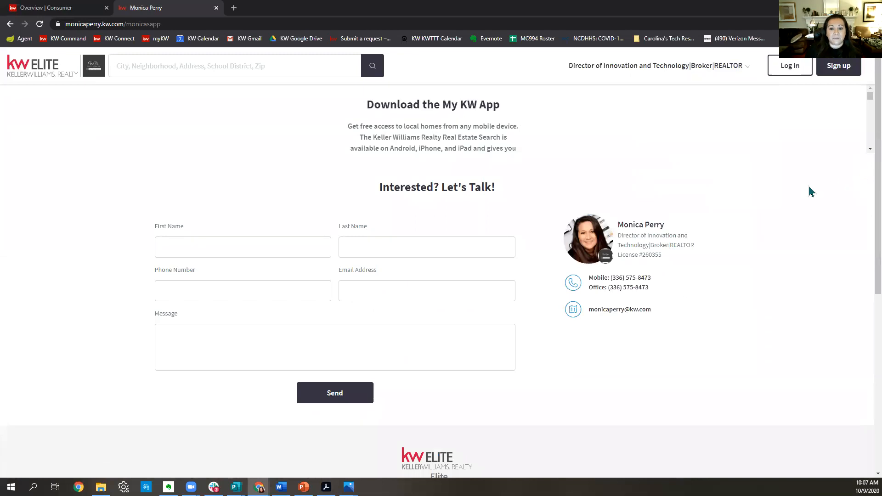
pyautogui.scroll(-15, 674, 354)
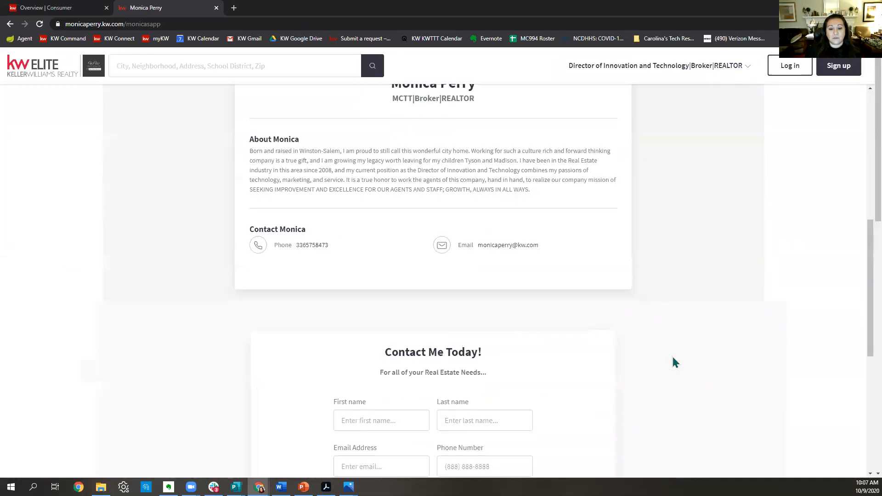
pyautogui.scroll(15, 679, 340)
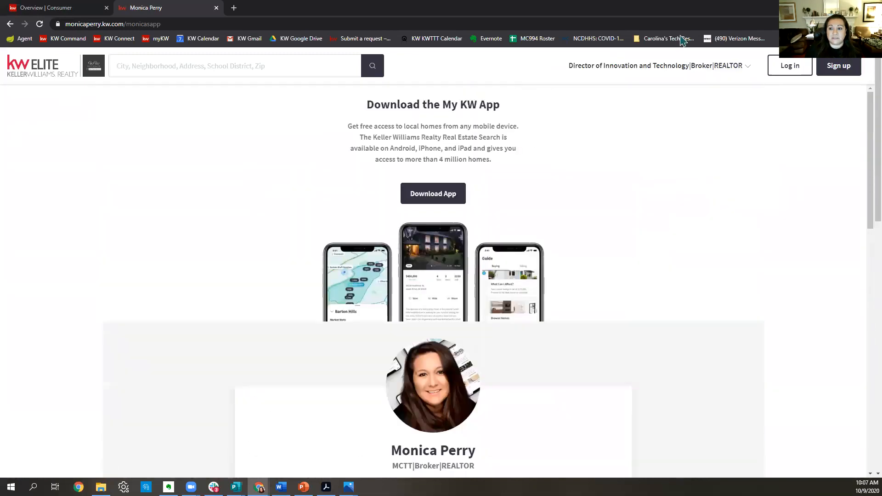
pyautogui.click(683, 70)
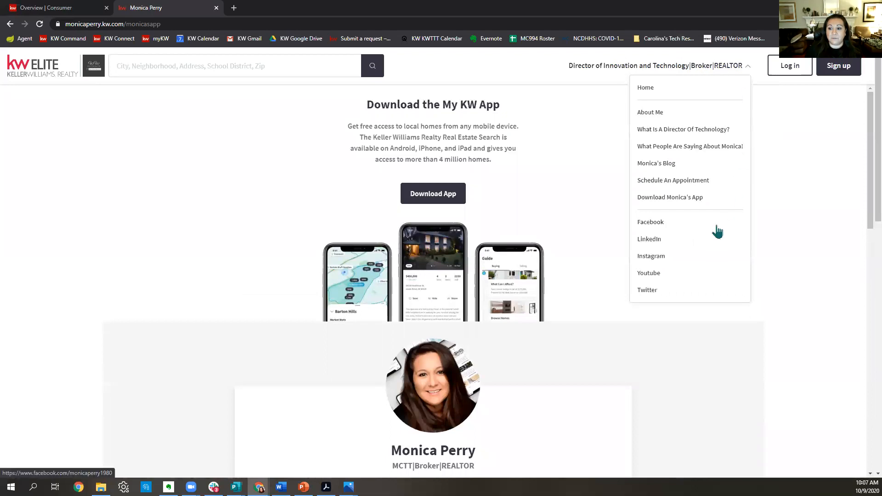
# View the agent's blog, return to the home page, then switch back to the KW Command tab.
pyautogui.click(658, 167)
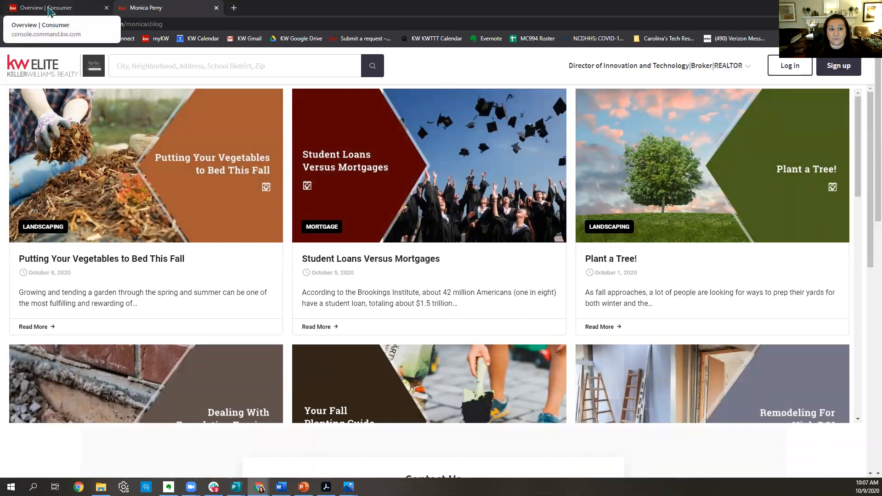
pyautogui.click(695, 72)
pyautogui.click(655, 92)
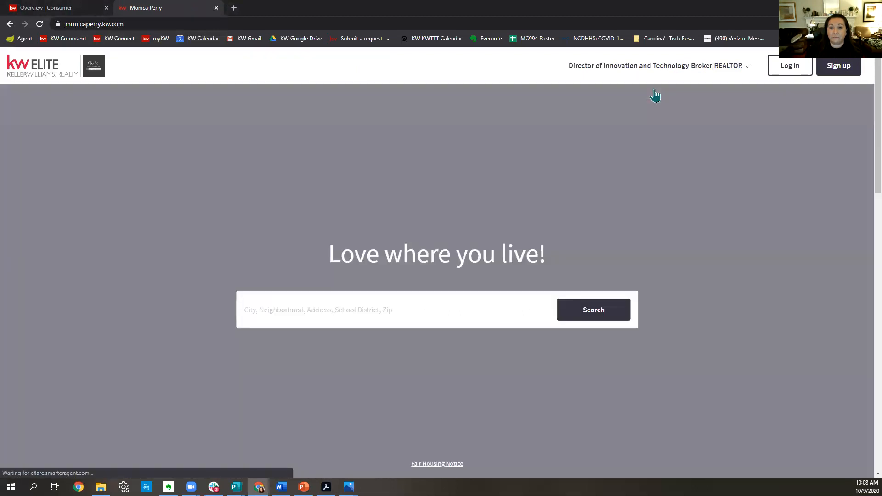
pyautogui.scroll(-14, 777, 211)
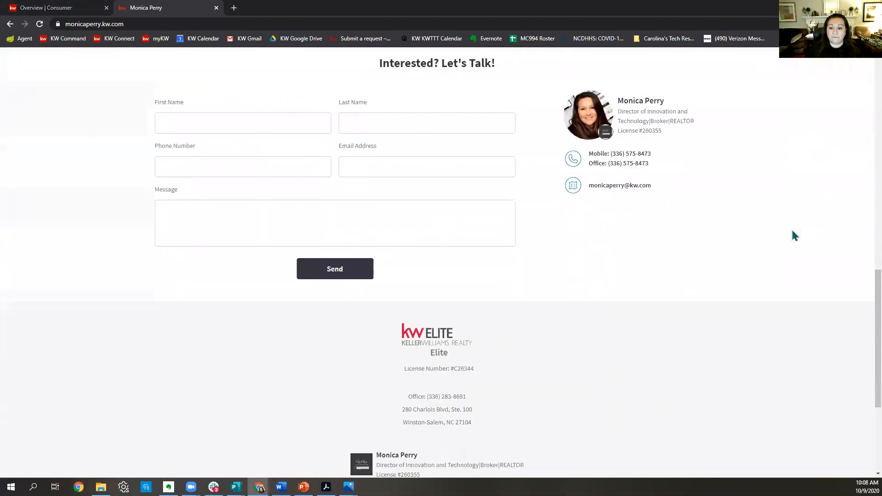
pyautogui.scroll(-4, 792, 235)
pyautogui.scroll(8, 786, 248)
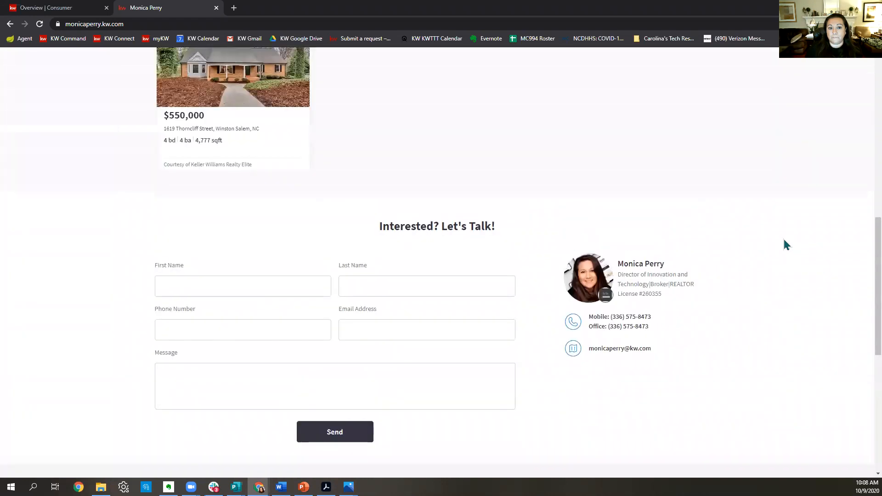
pyautogui.scroll(10, 784, 240)
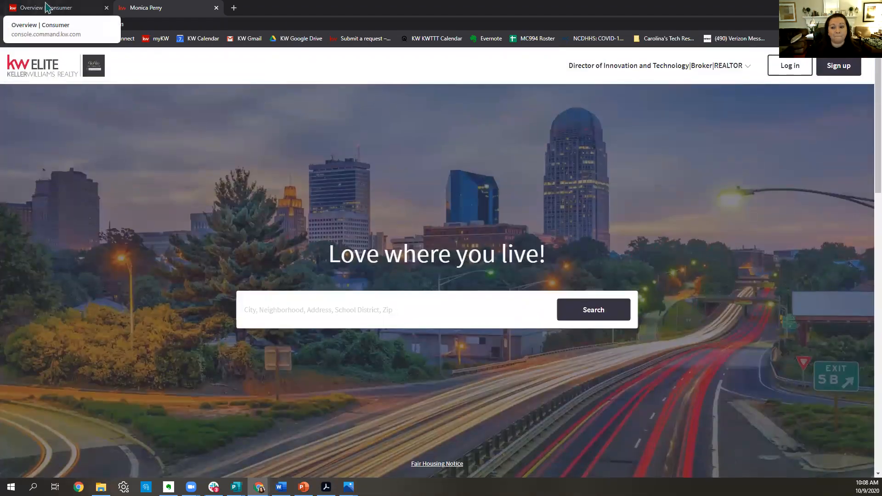
pyautogui.click(46, 7)
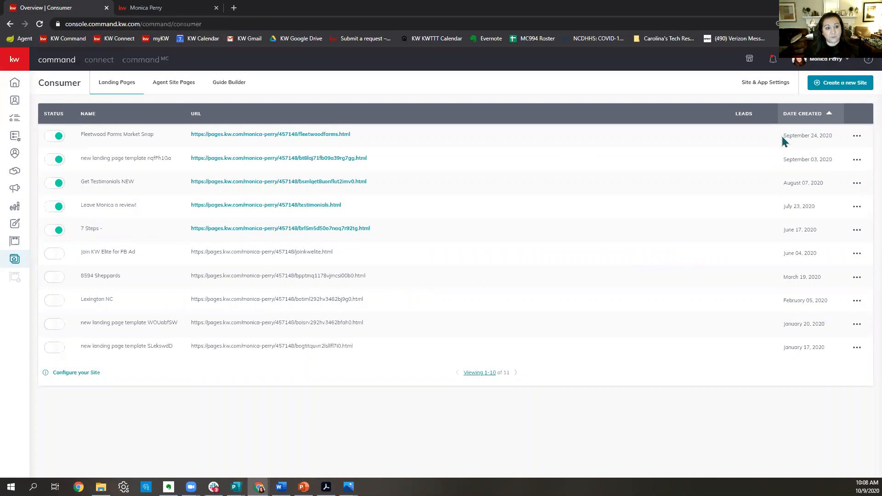
pyautogui.click(147, 8)
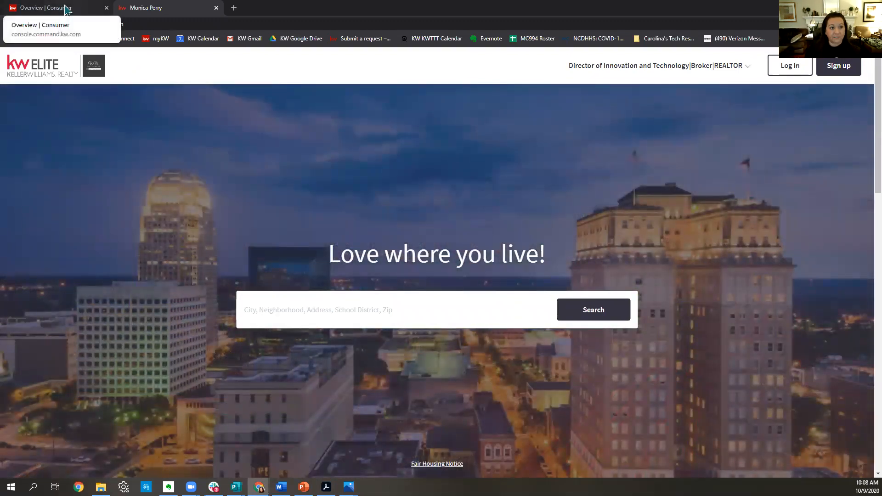
pyautogui.click(66, 10)
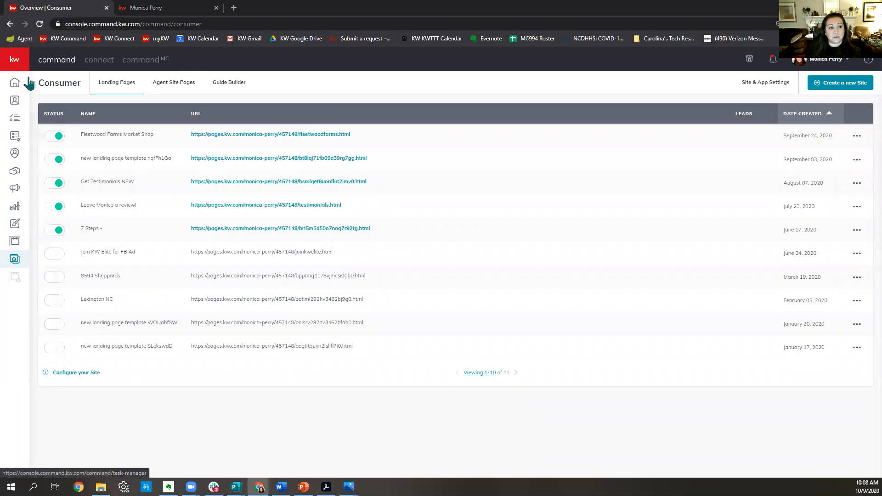
# Start a new Social design from My Design Templates and continue to the template library.
pyautogui.click(21, 228)
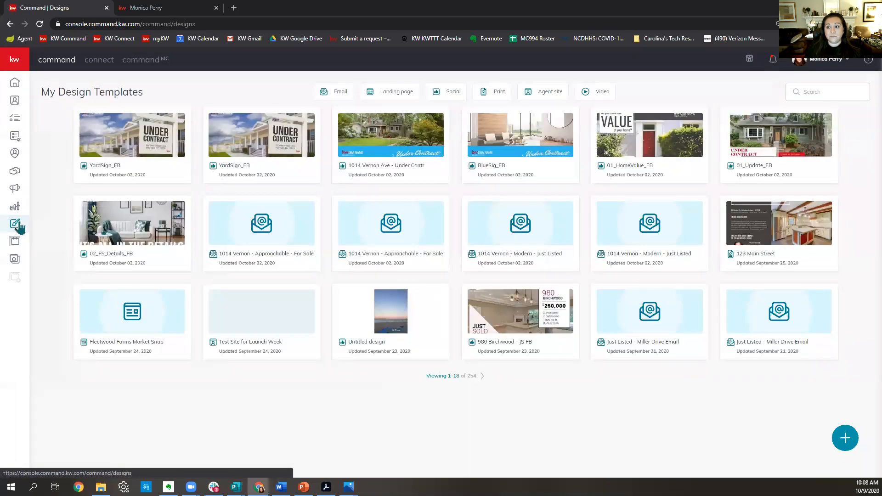
pyautogui.click(846, 440)
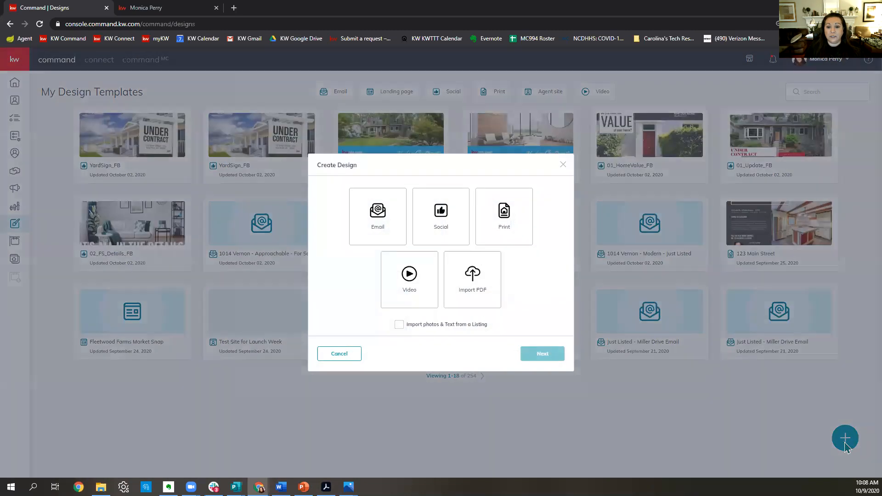
pyautogui.click(432, 224)
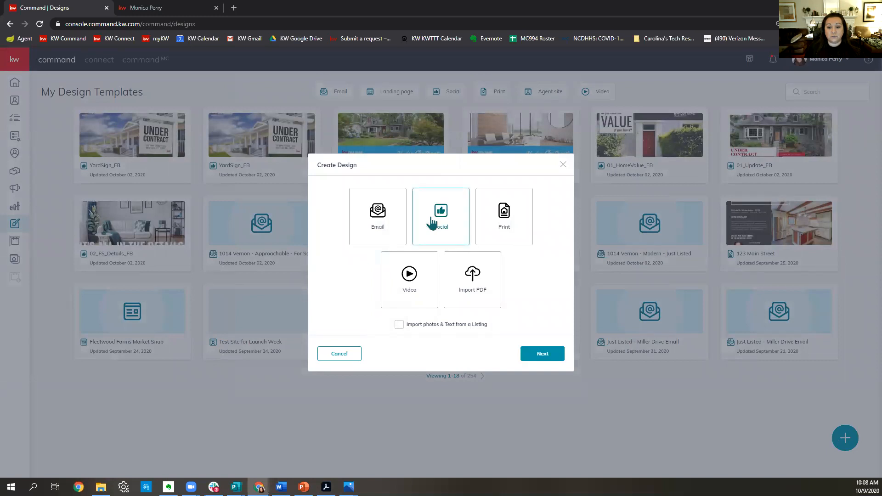
pyautogui.click(550, 358)
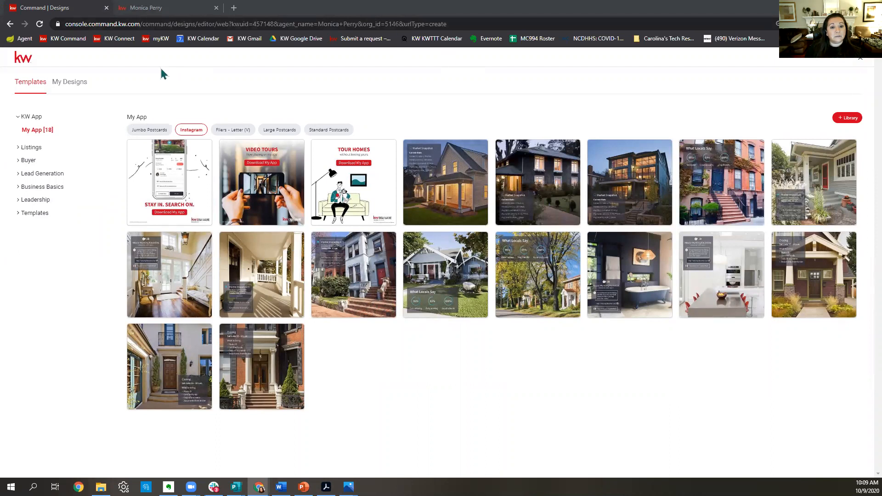
# Filter to Lead Generation > My Website > Site Hero Images and use 3-Photo-Collage_01.
pyautogui.click(41, 173)
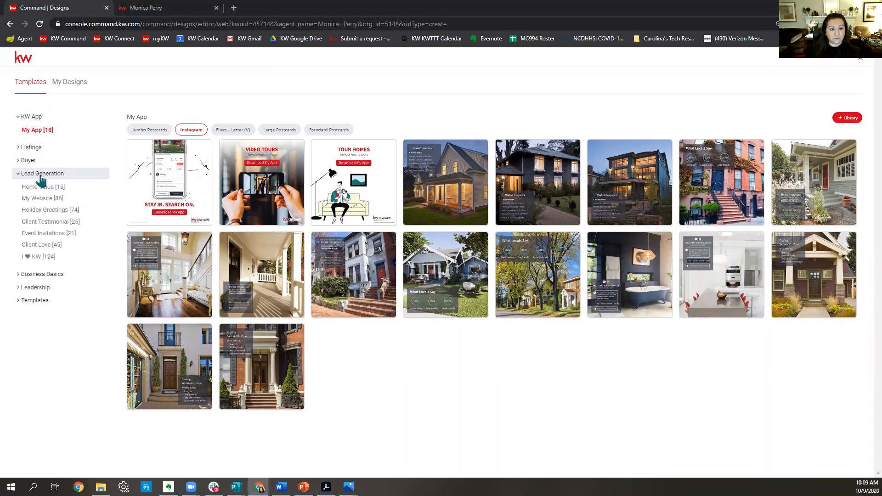
pyautogui.click(50, 202)
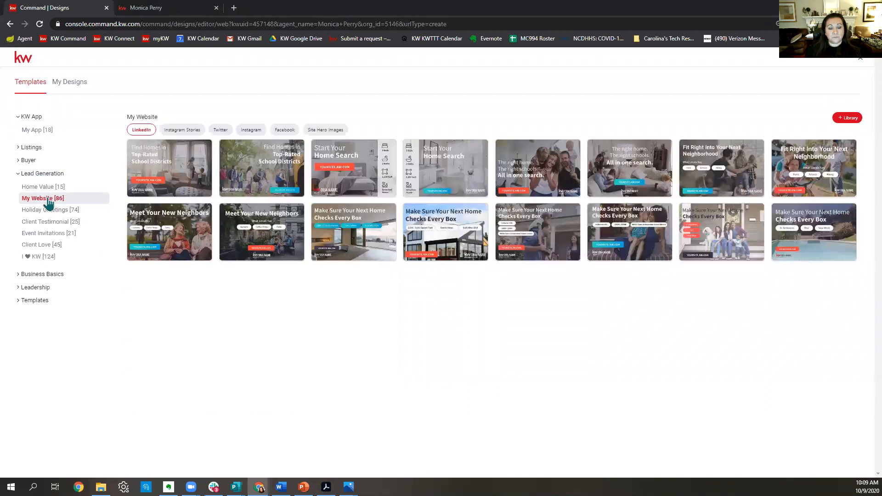
pyautogui.click(329, 132)
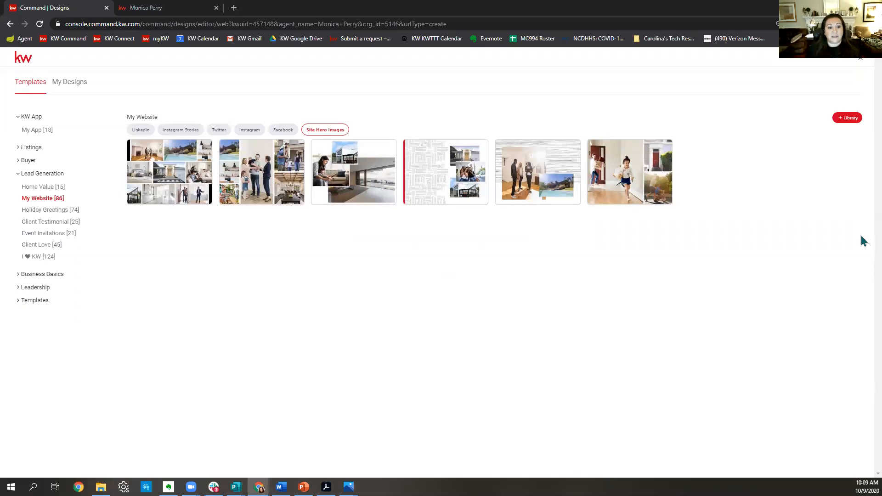
pyautogui.moveTo(180, 184)
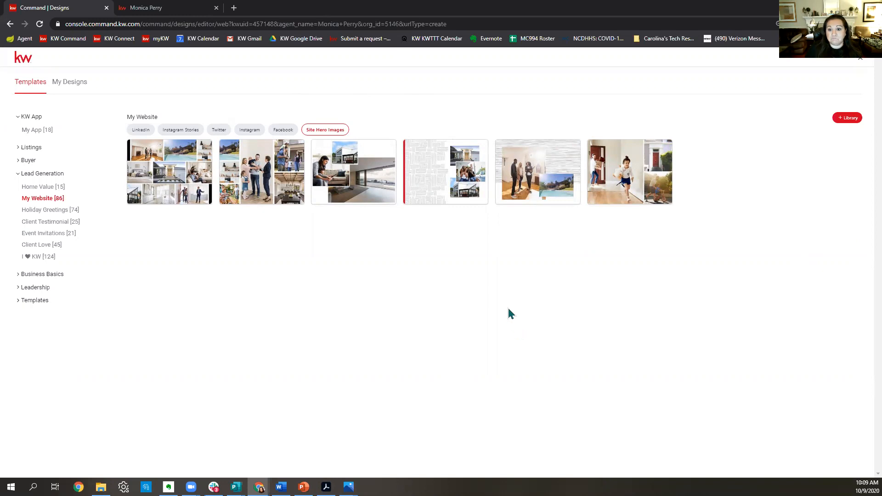
pyautogui.moveTo(380, 156)
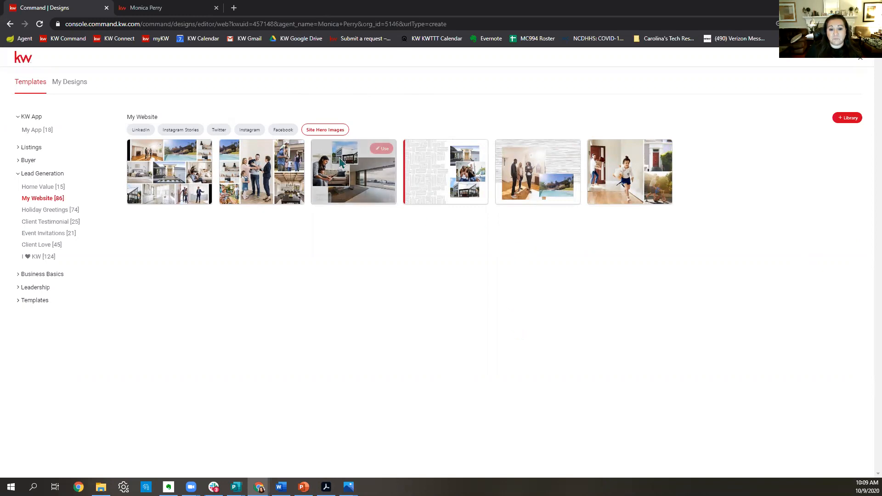
pyautogui.click(381, 150)
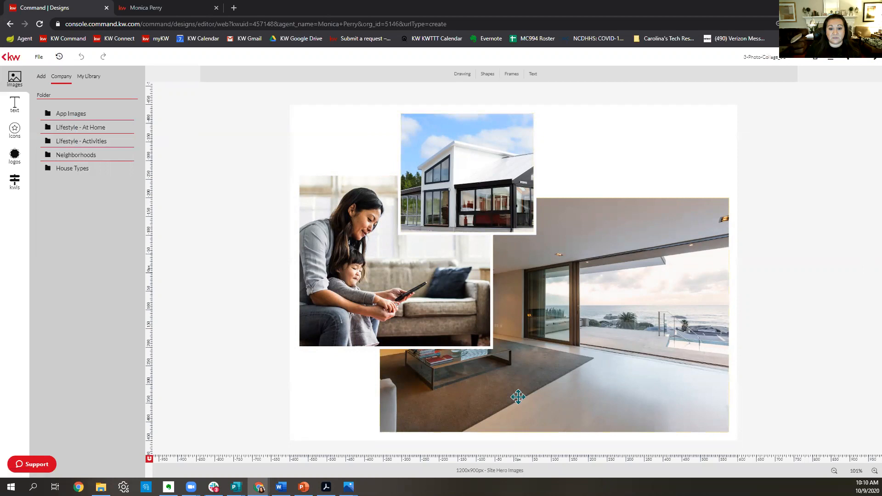
# Replace the mother-and-child photo with a relaxing woman from Company > Lifestyle - At Home.
pyautogui.click(369, 264)
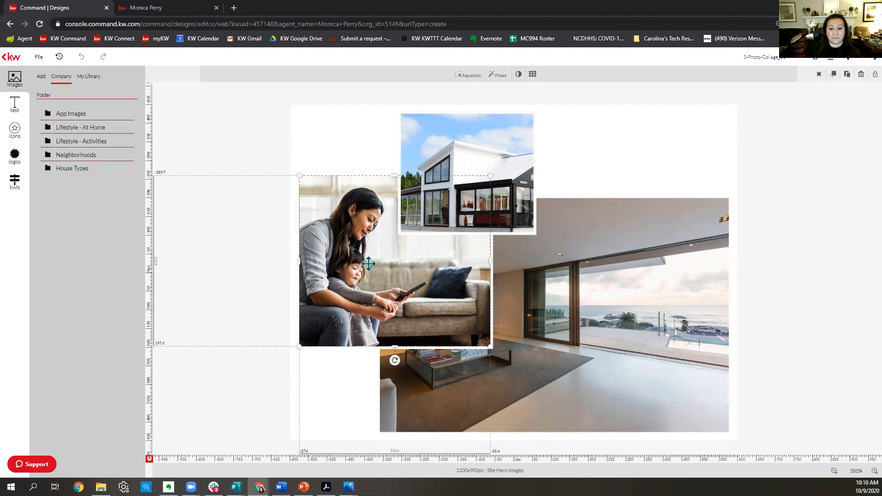
pyautogui.click(58, 132)
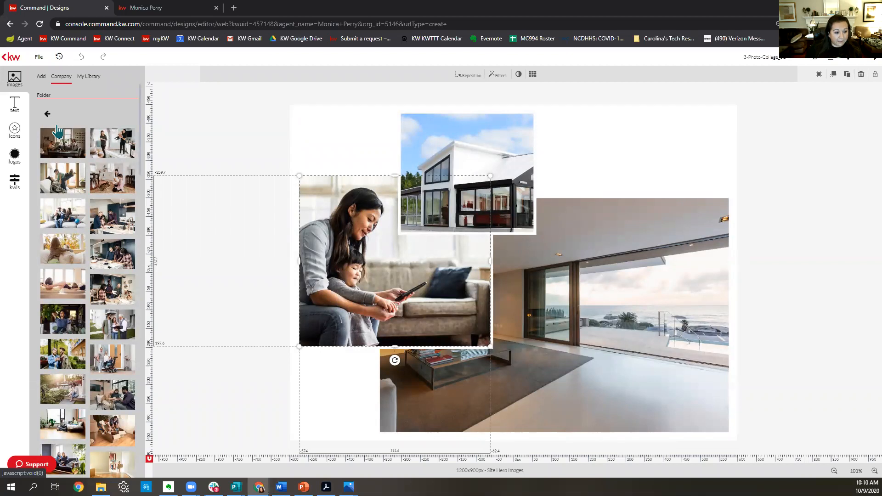
pyautogui.moveTo(59, 328)
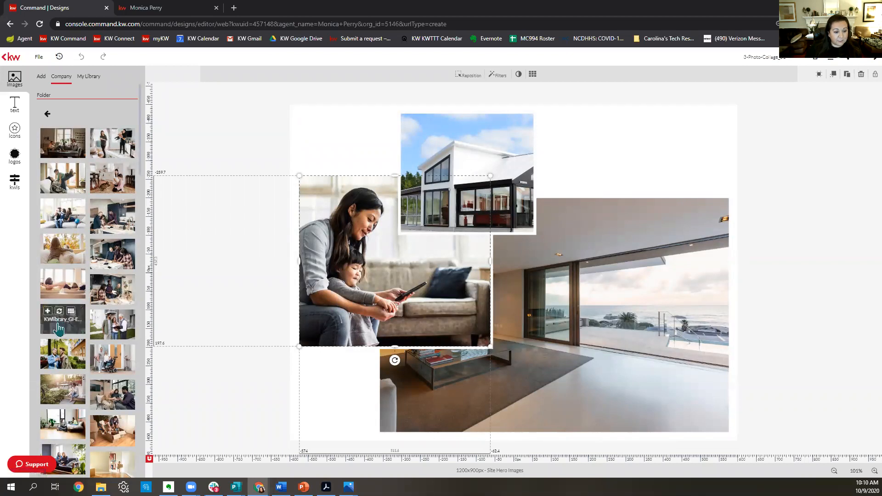
pyautogui.click(59, 312)
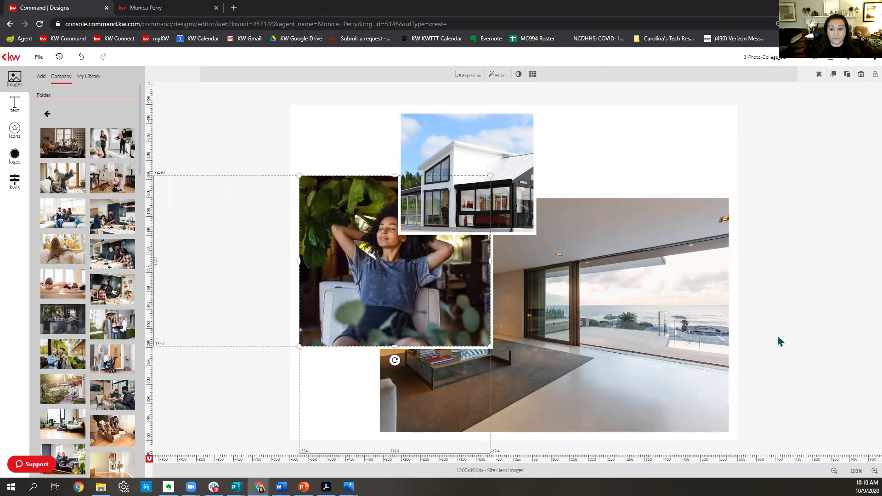
pyautogui.click(627, 276)
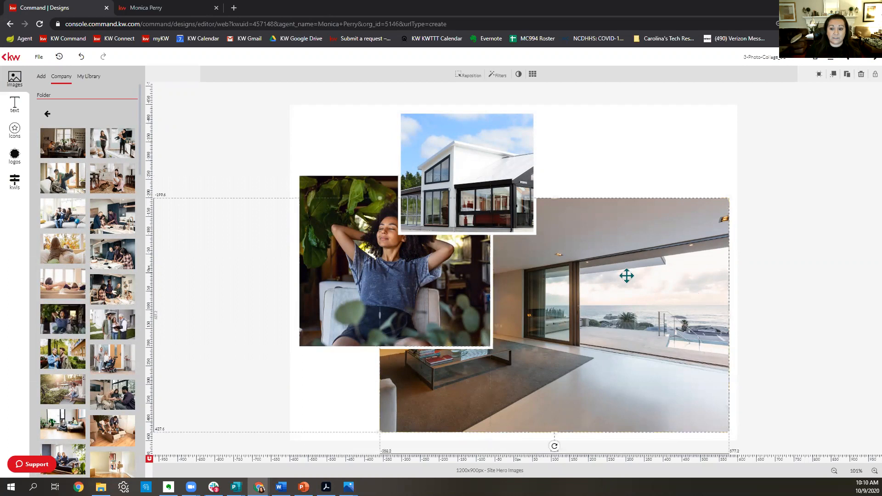
# Drop the aerial suburban neighborhood photo into the large living-room frame and start repositioning it.
pyautogui.click(48, 117)
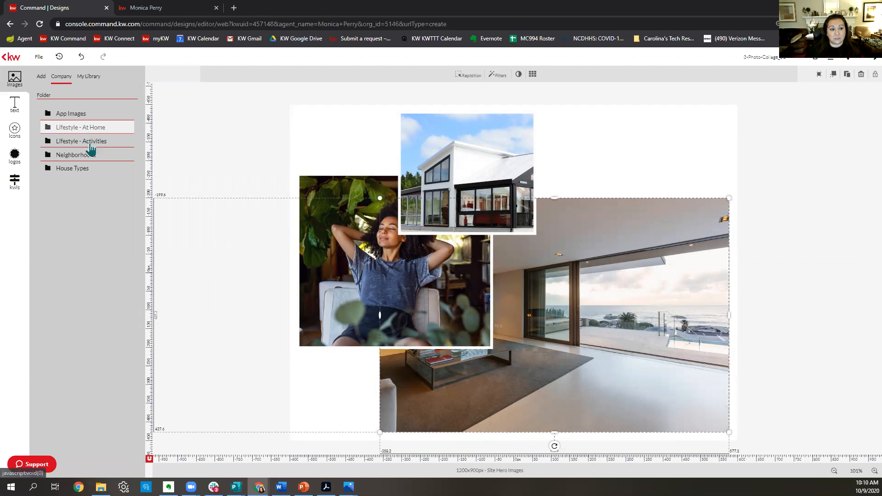
pyautogui.click(89, 170)
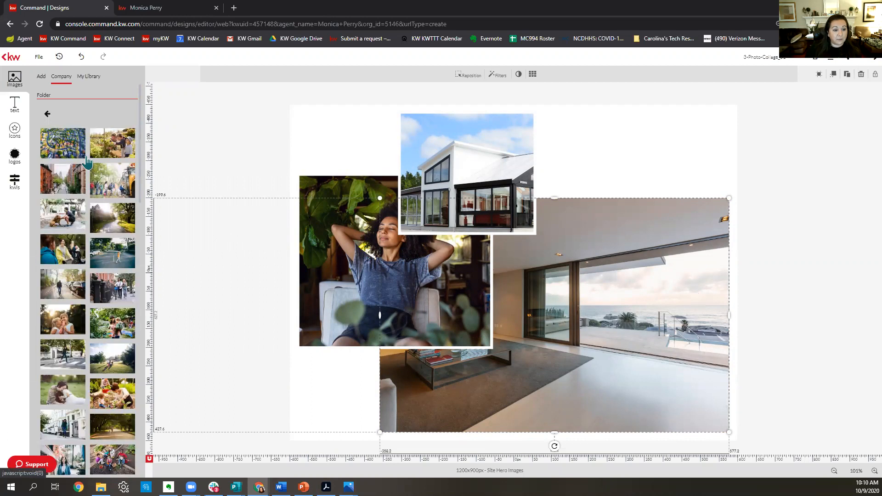
pyautogui.moveTo(60, 150)
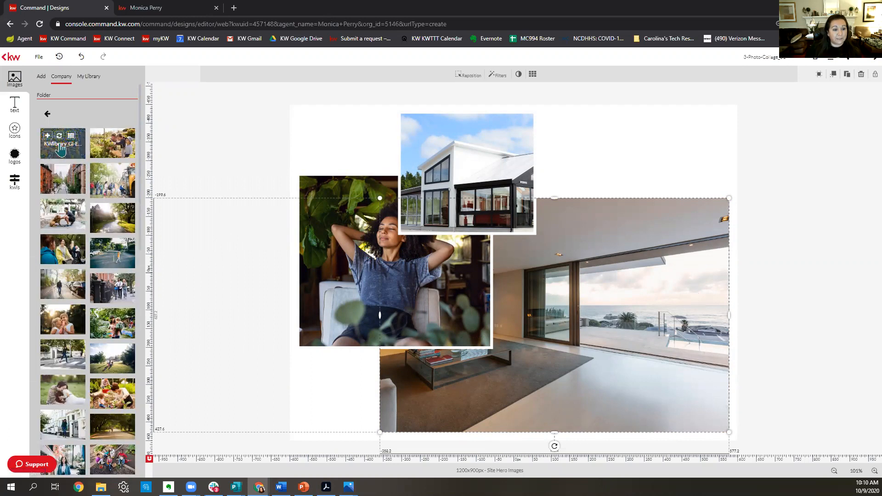
pyautogui.moveTo(60, 149); pyautogui.dragTo(586, 307)
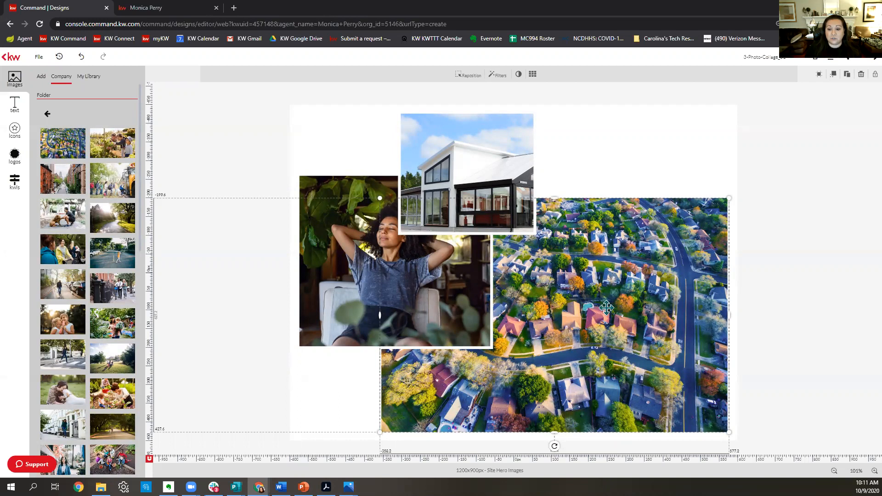
pyautogui.doubleClick(601, 301)
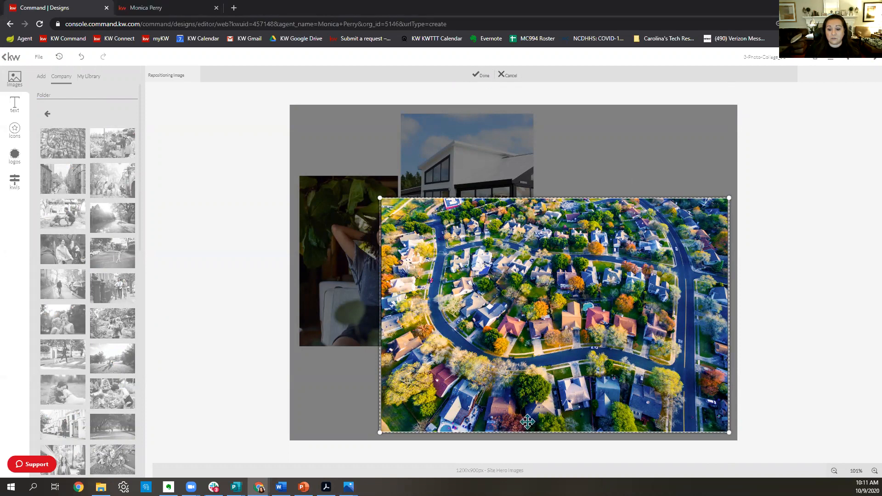
# Swap the woman-in-chair photo for children boarding a school bus, shifted left to fill the frame.
pyautogui.click(481, 75)
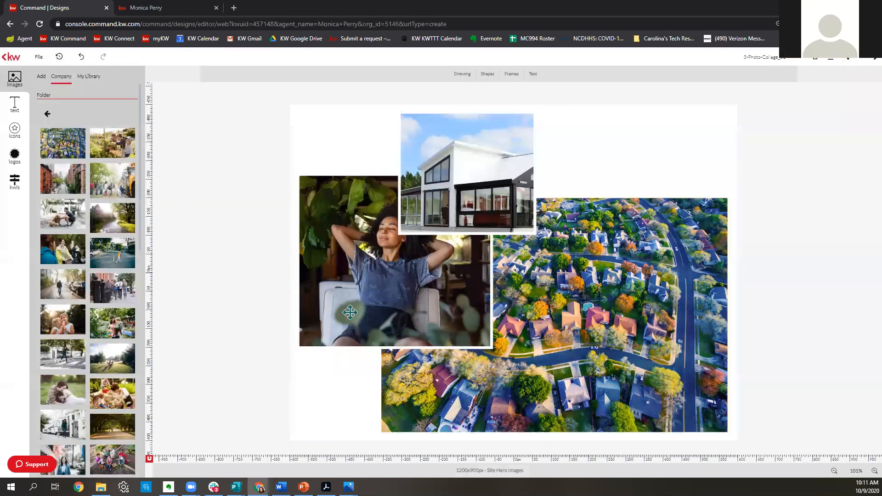
pyautogui.click(405, 257)
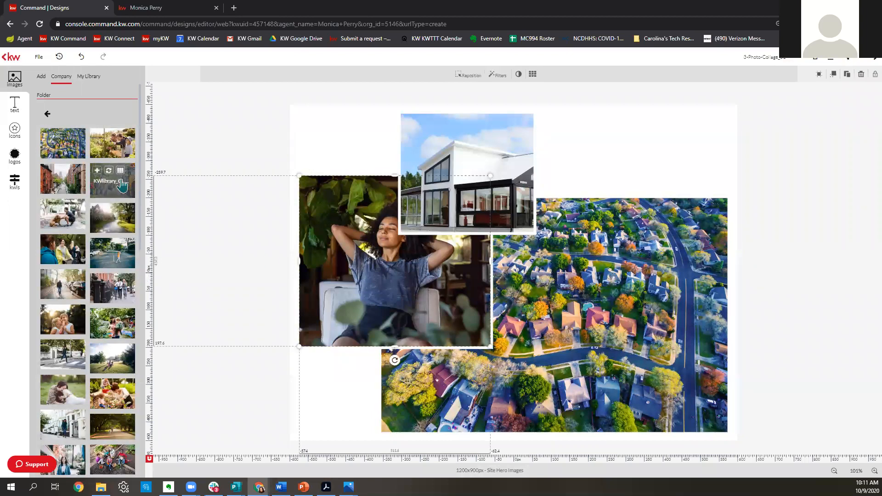
pyautogui.moveTo(156, 204); pyautogui.dragTo(365, 269)
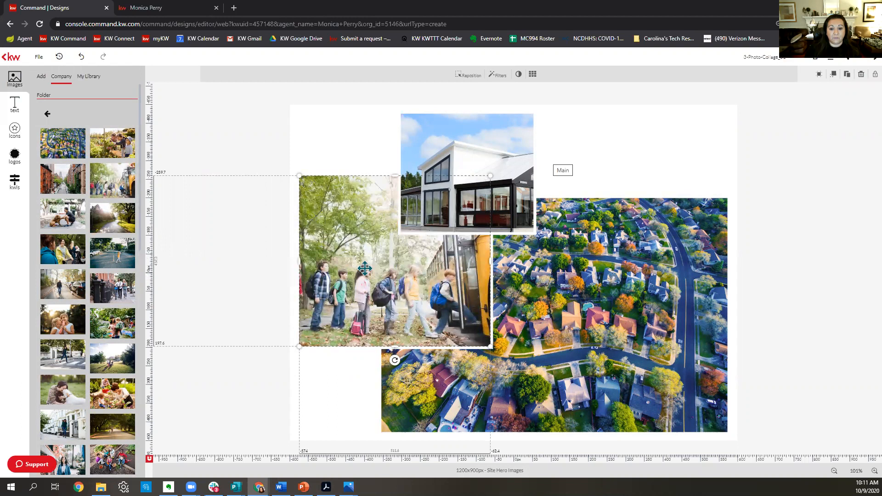
pyautogui.doubleClick(365, 269)
pyautogui.moveTo(364, 269); pyautogui.dragTo(307, 268)
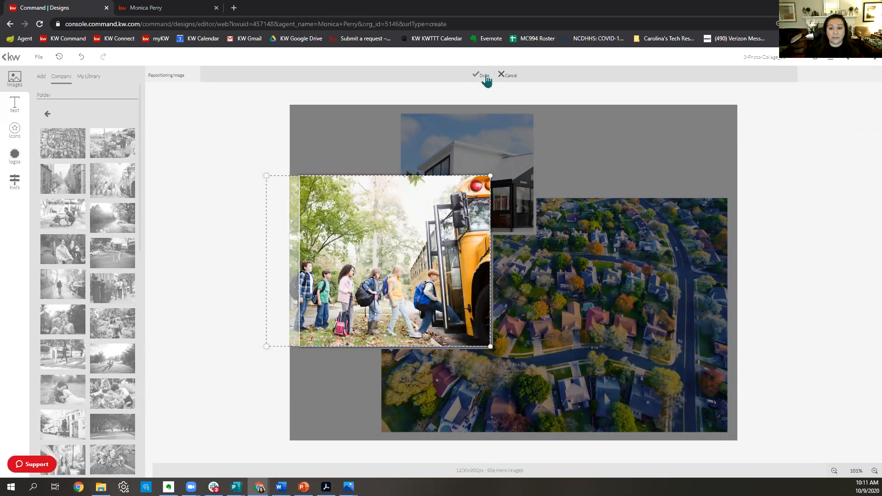
pyautogui.click(485, 76)
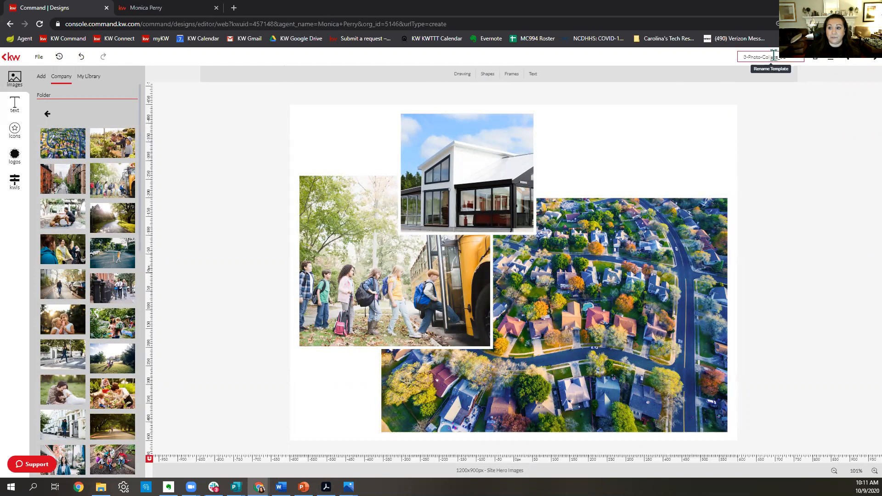
# Rename the collage to Agent Site Photo 5 and download it as a PNG.
pyautogui.click(794, 59)
pyautogui.write('Agent S')
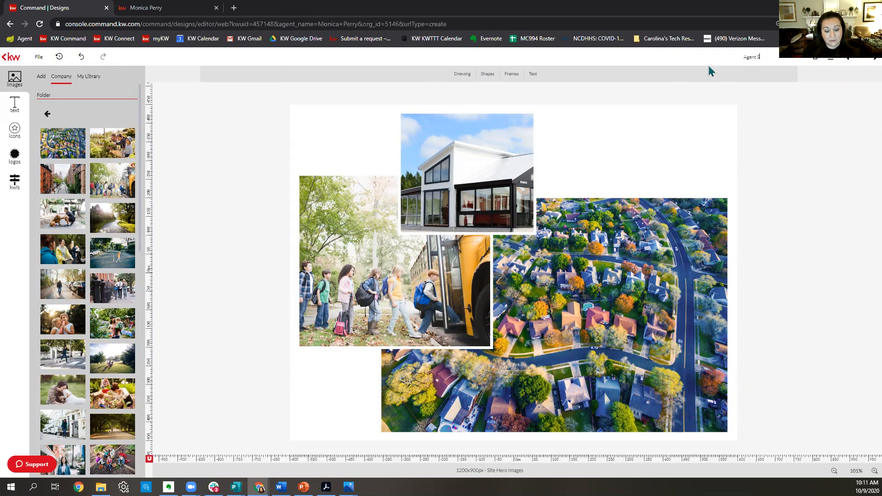
pyautogui.write('ite Phot')
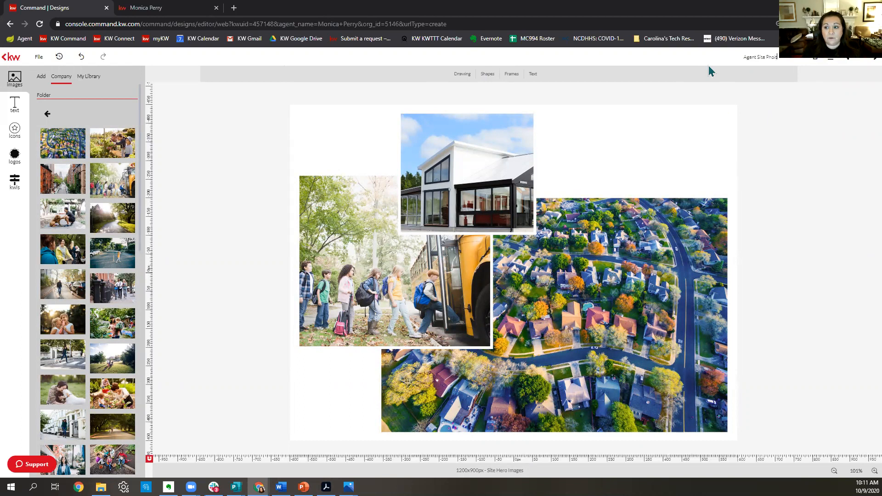
pyautogui.write('o 5')
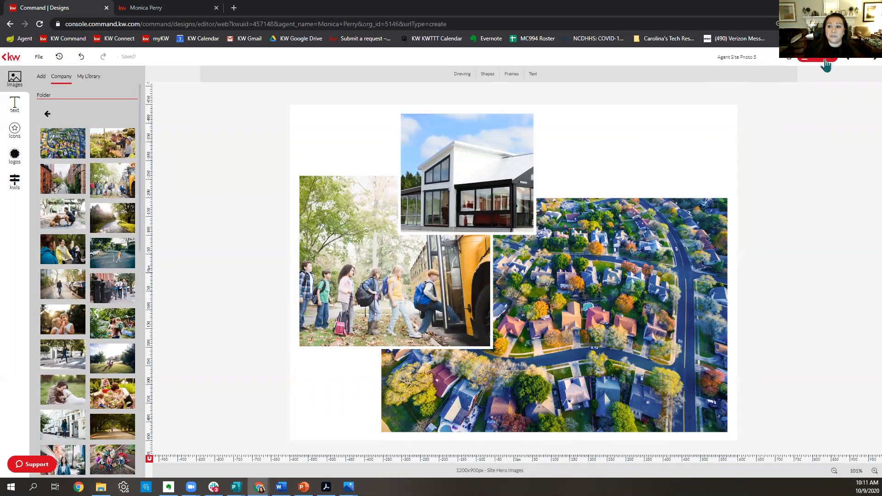
pyautogui.click(825, 64)
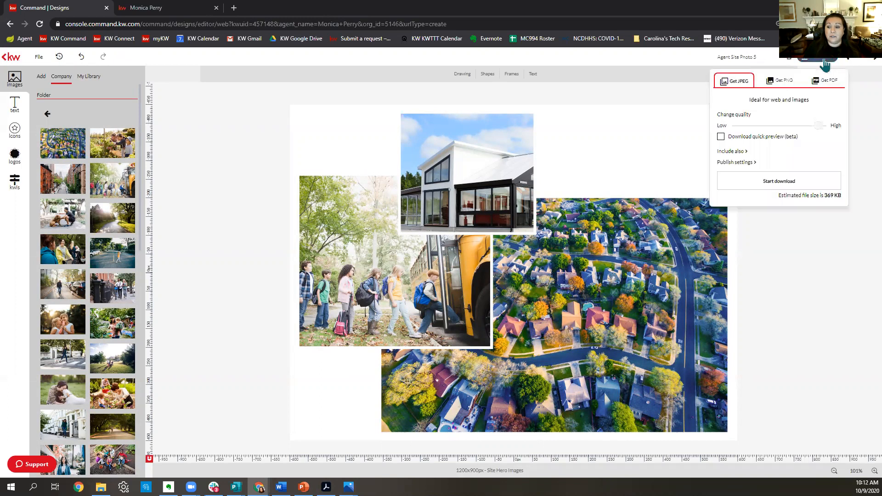
pyautogui.click(782, 81)
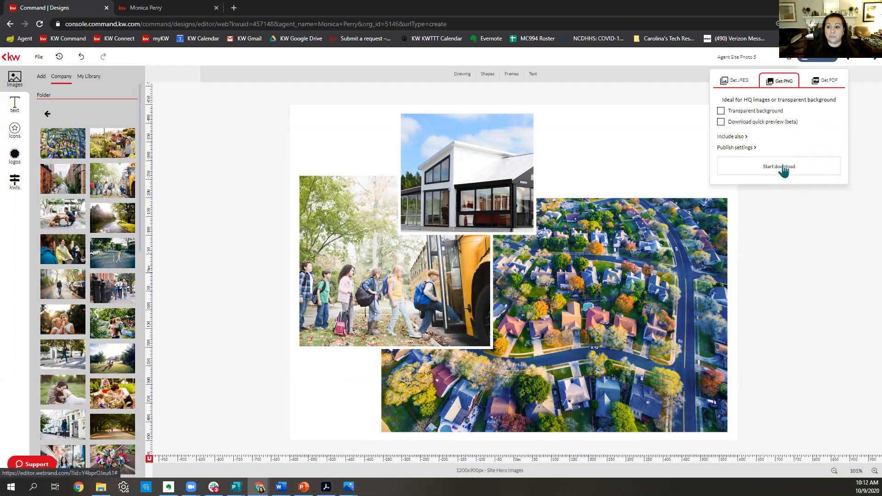
pyautogui.click(784, 167)
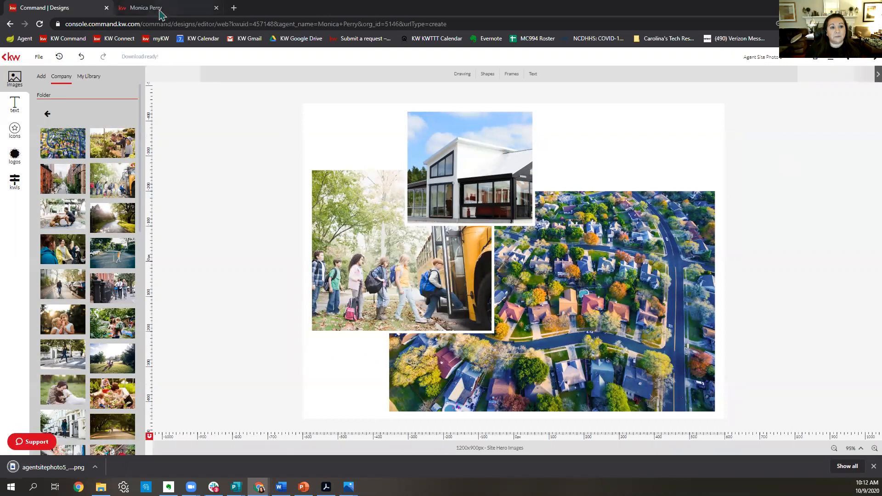
pyautogui.click(158, 10)
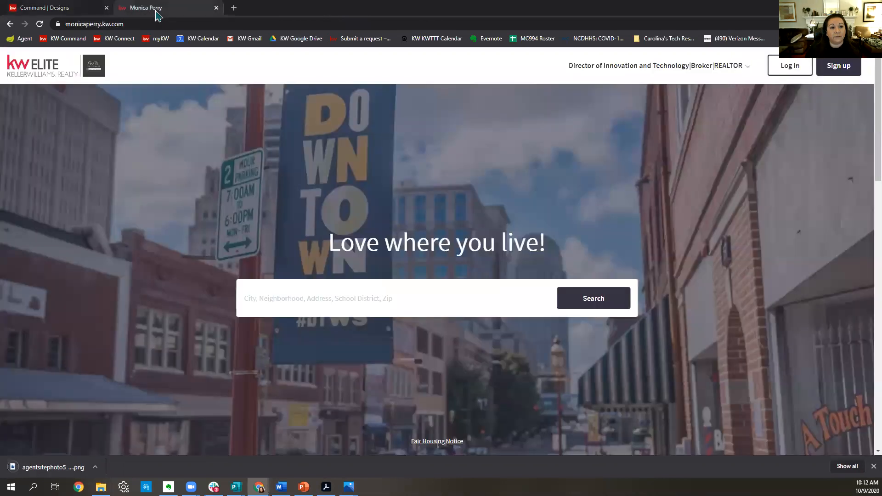
# Sign in to KW Command with the saved Chrome login and open the Consumer landing pages list.
pyautogui.click(78, 39)
pyautogui.click(524, 269)
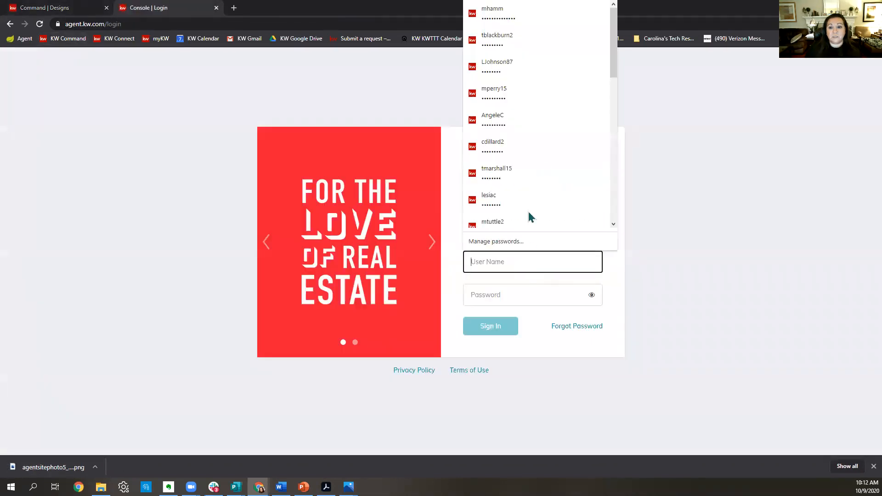
pyautogui.scroll(-10, 524, 177)
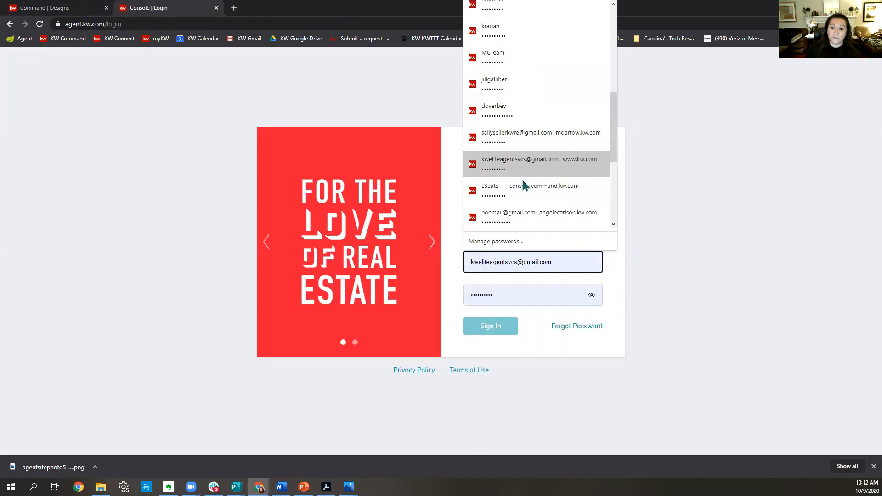
pyautogui.scroll(5, 525, 184)
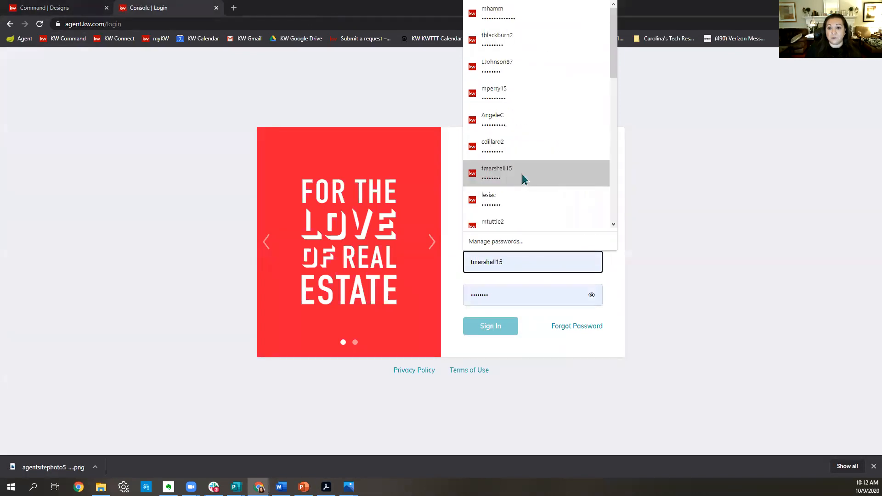
pyautogui.click(504, 102)
pyautogui.click(496, 325)
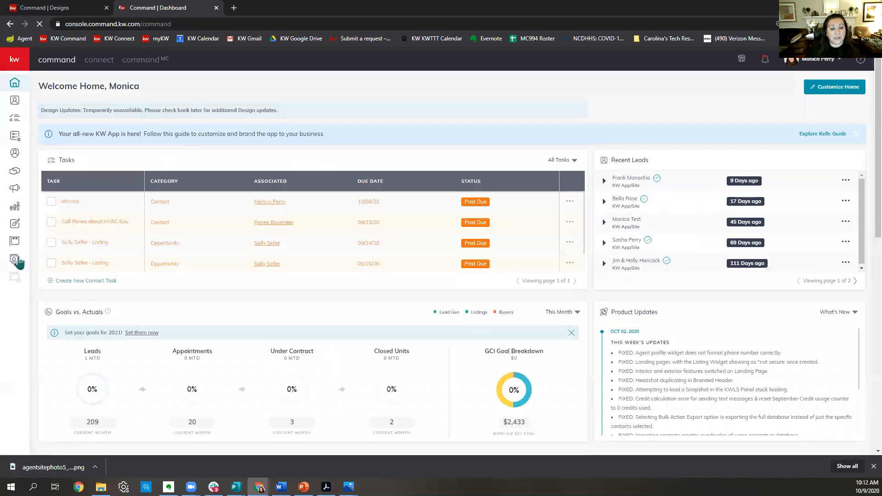
pyautogui.click(13, 264)
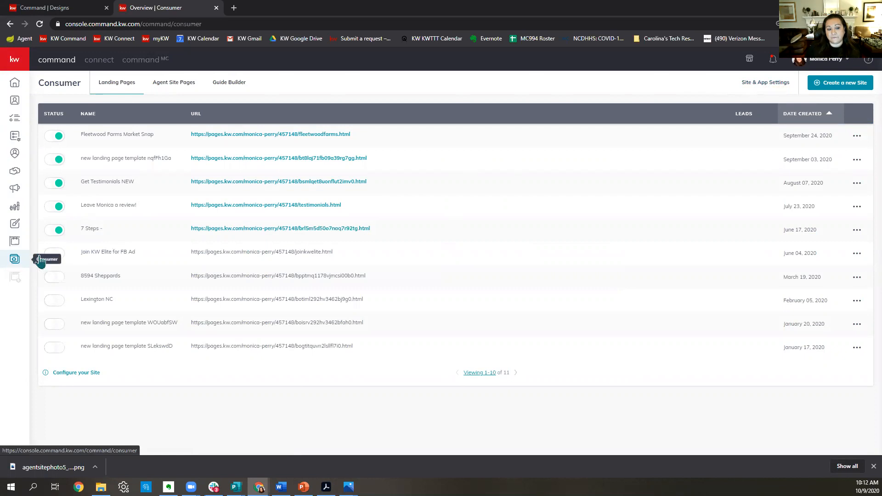
# In Site & App Settings, replace the dark third hero image with the uploaded agentsitephoto5 collage and save.
pyautogui.click(761, 83)
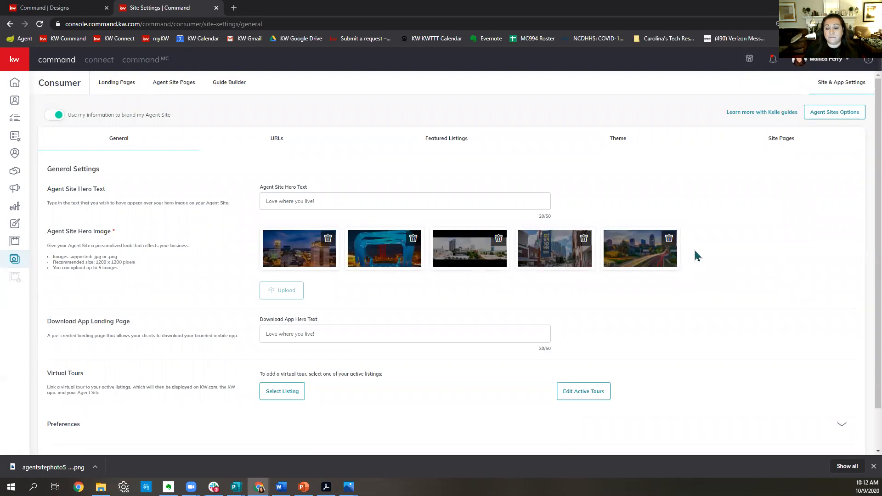
pyautogui.click(499, 239)
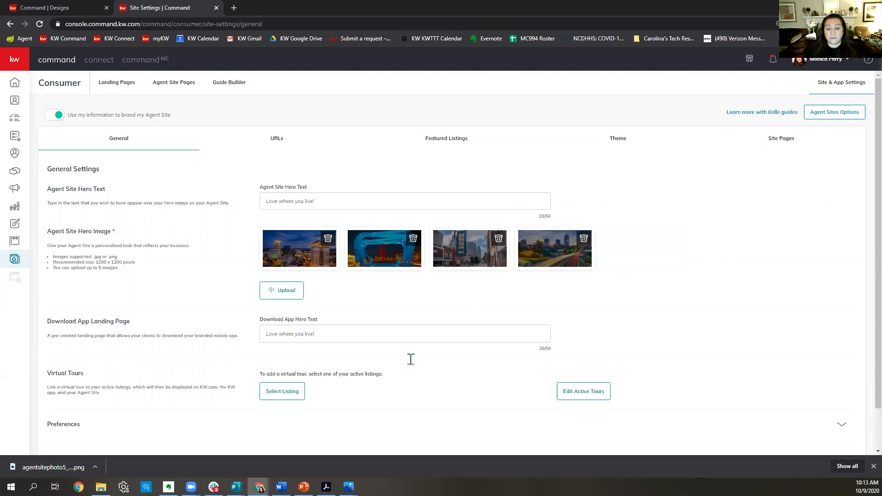
pyautogui.click(287, 294)
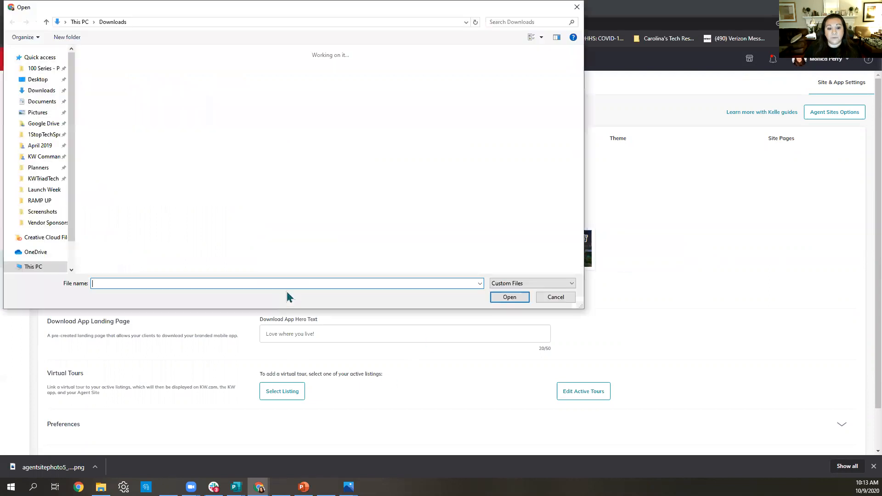
pyautogui.doubleClick(95, 74)
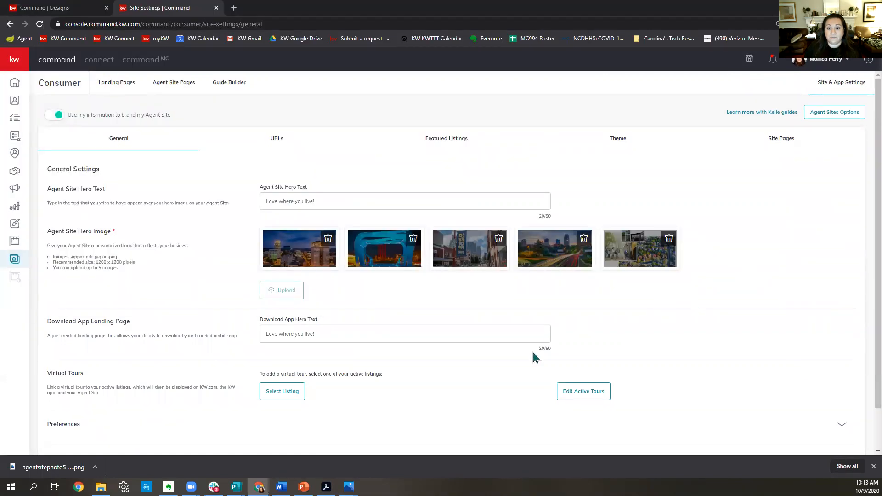
pyautogui.scroll(-1, 808, 336)
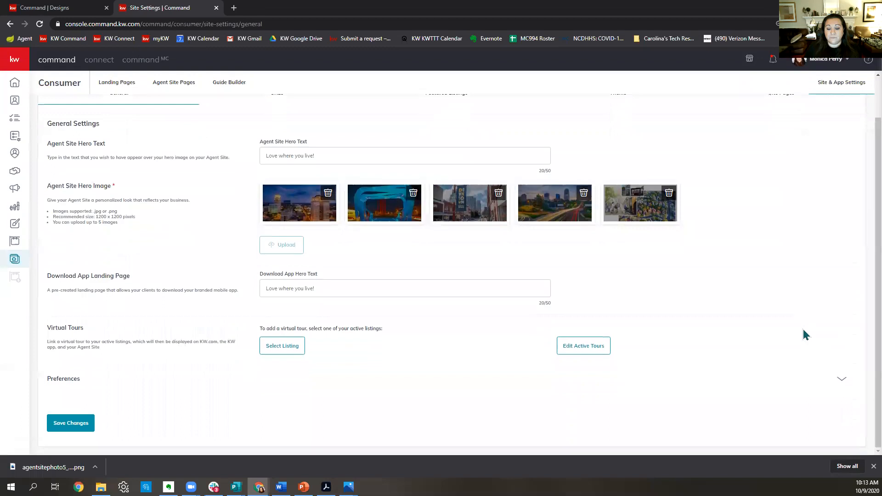
pyautogui.click(63, 427)
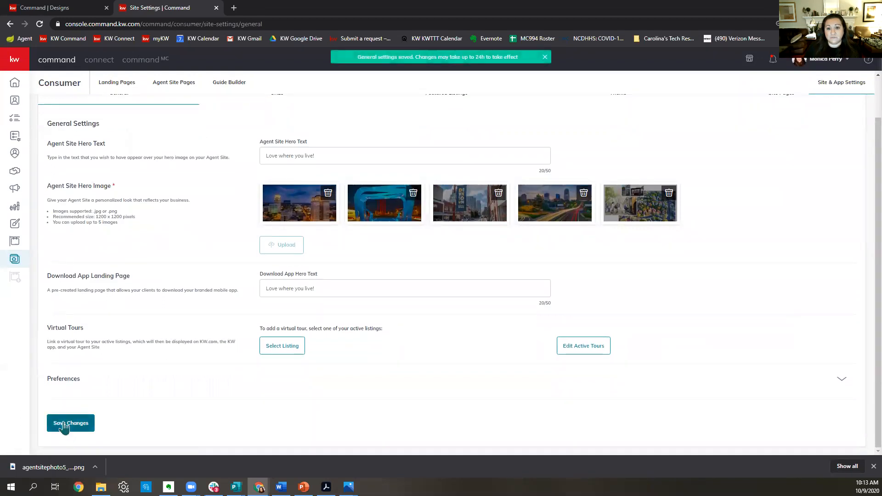
pyautogui.click(234, 9)
# Load and reload monicaperry.kw.com to review its hero slideshow and Featured Listings.
pyautogui.write('monicaperry.kw.com')
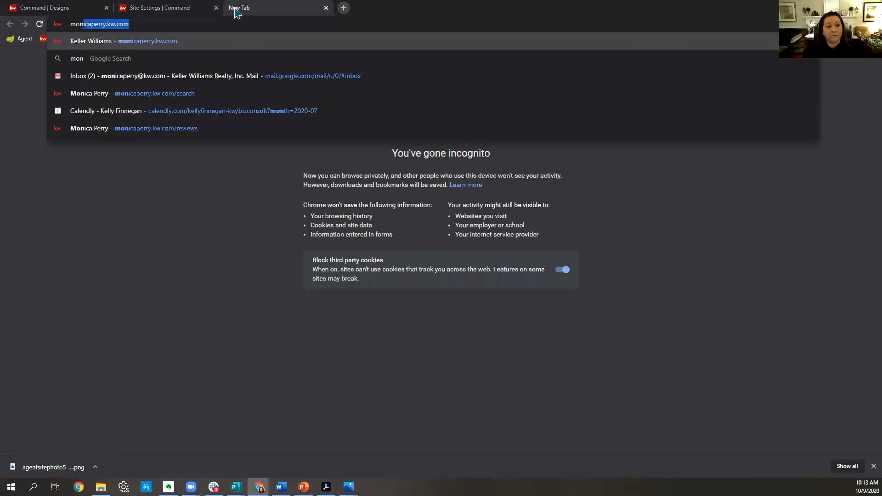
pyautogui.press('Return')
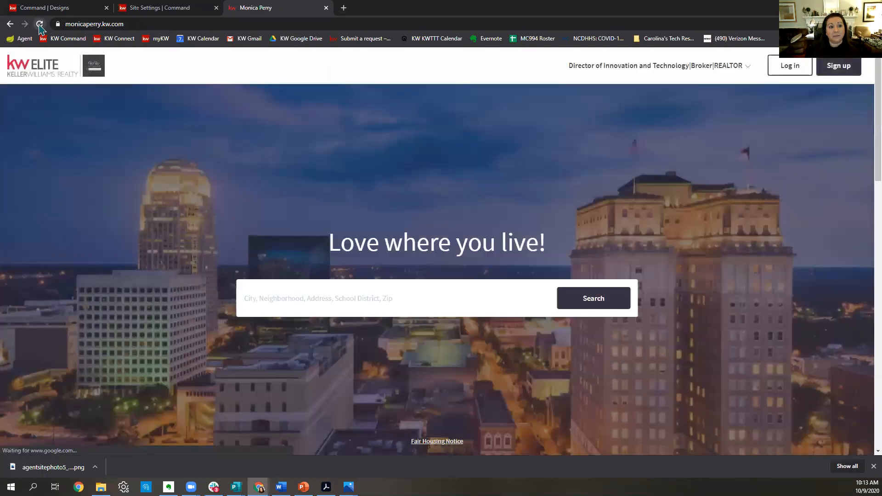
pyautogui.click(40, 27)
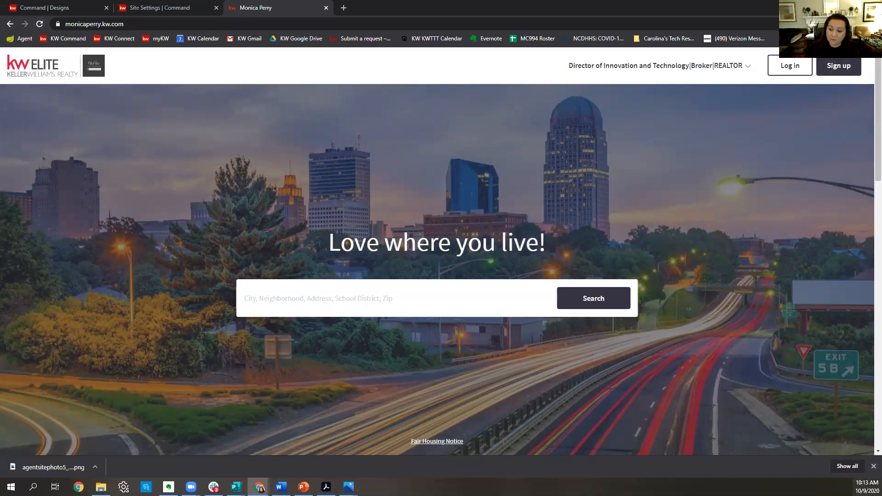
pyautogui.click(874, 466)
pyautogui.scroll(-5, 750, 264)
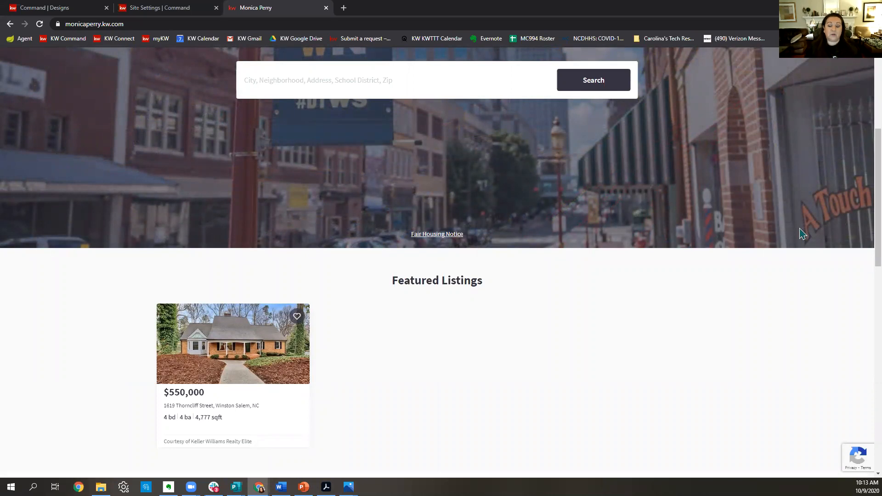
pyautogui.scroll(3, 803, 234)
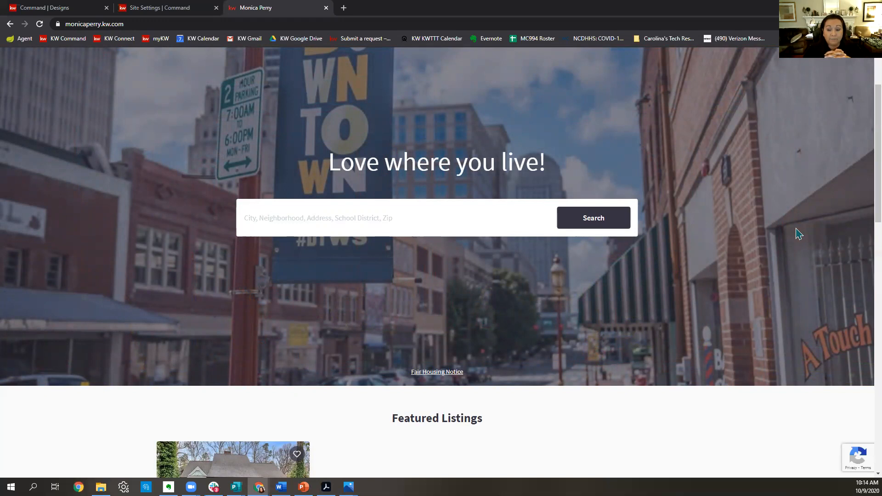
pyautogui.scroll(2, 799, 234)
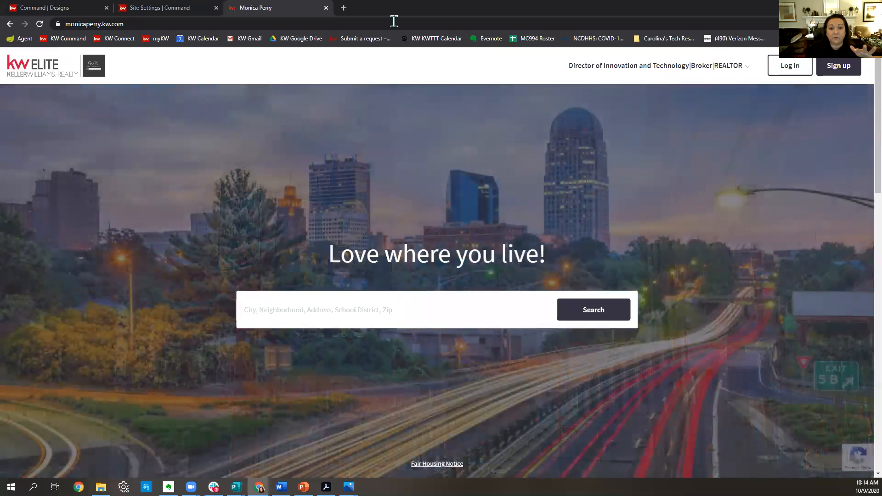
pyautogui.click(69, 13)
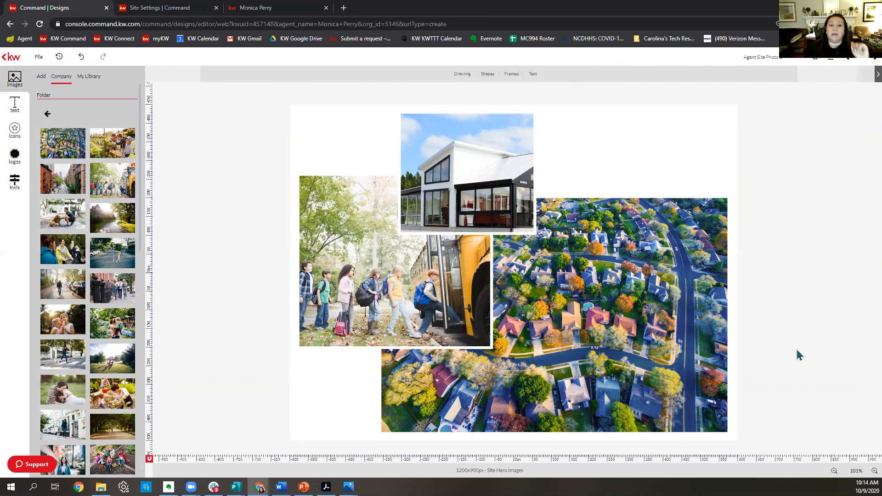
pyautogui.click(173, 7)
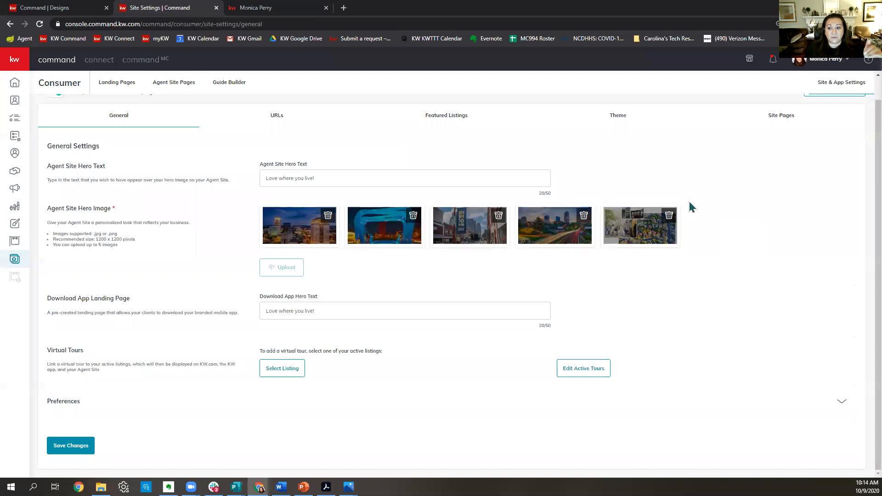
# Swap the fifth hero image for the Winston-Salem DT Night photo from Google Drive and save.
pyautogui.click(671, 219)
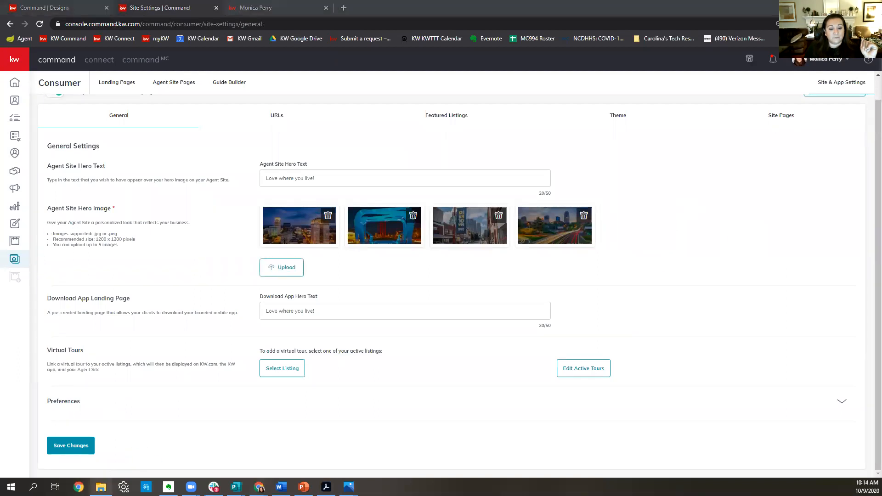
pyautogui.click(285, 270)
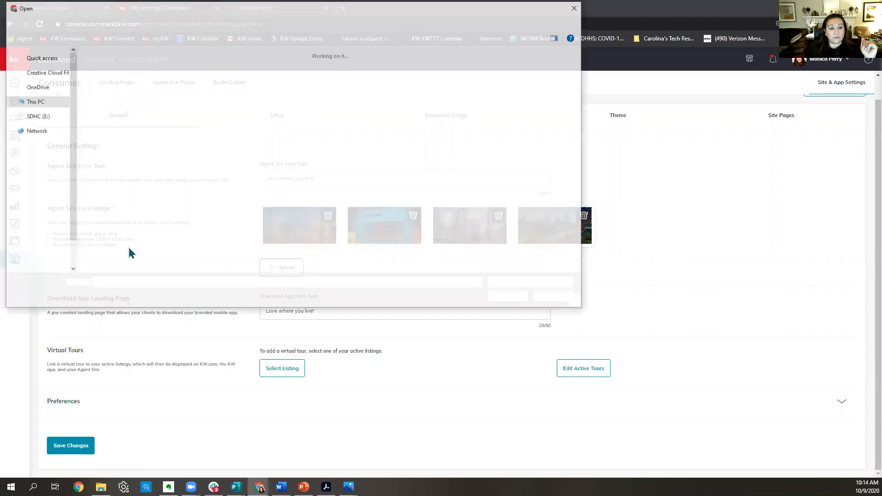
pyautogui.click(46, 124)
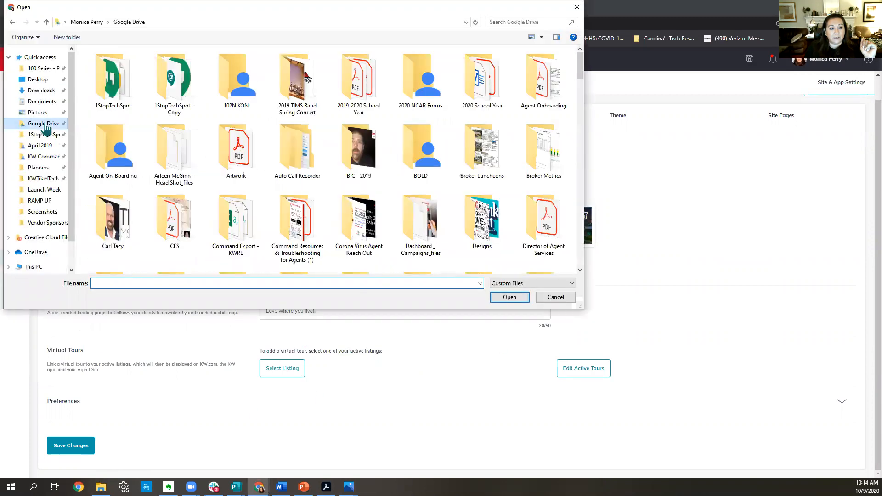
pyautogui.click(532, 19)
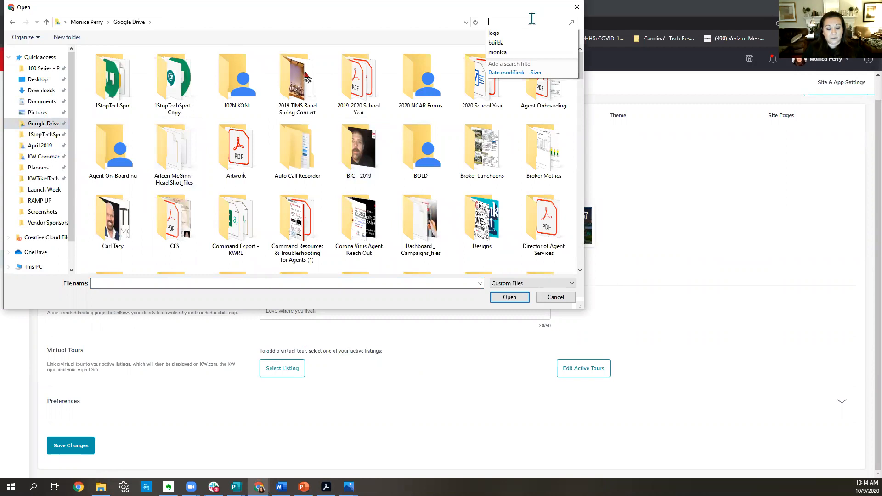
pyautogui.write('w-s')
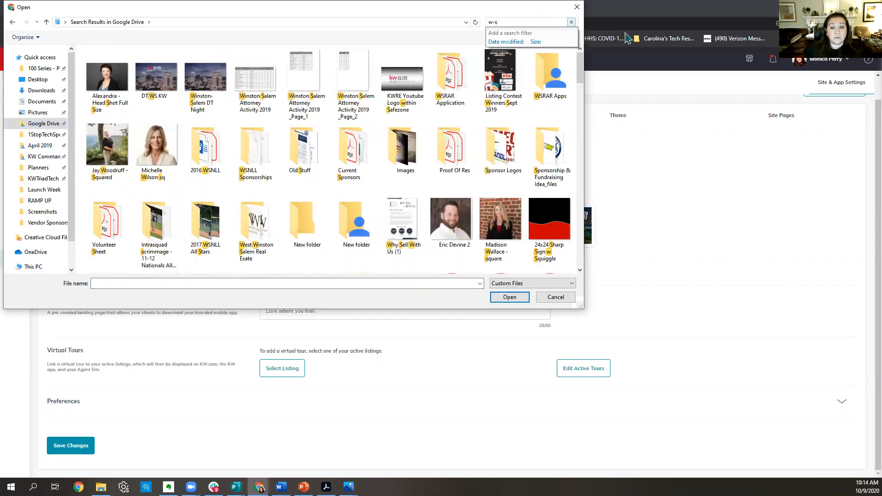
pyautogui.doubleClick(219, 91)
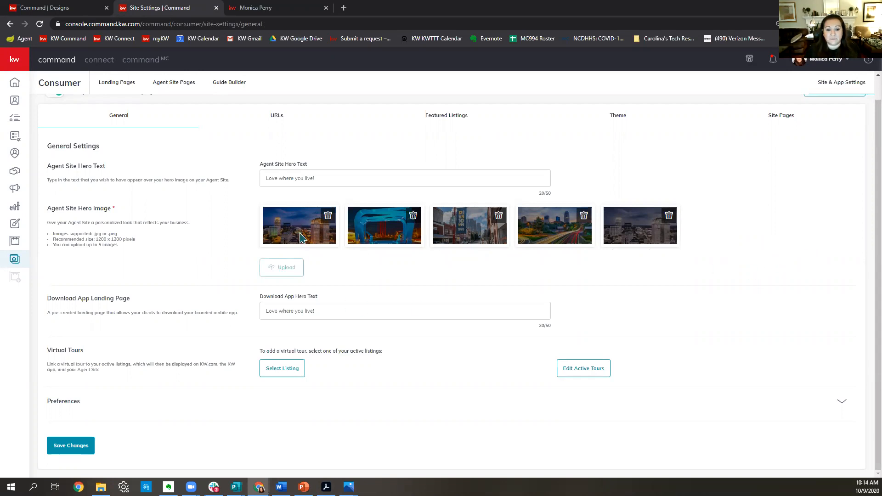
pyautogui.click(69, 447)
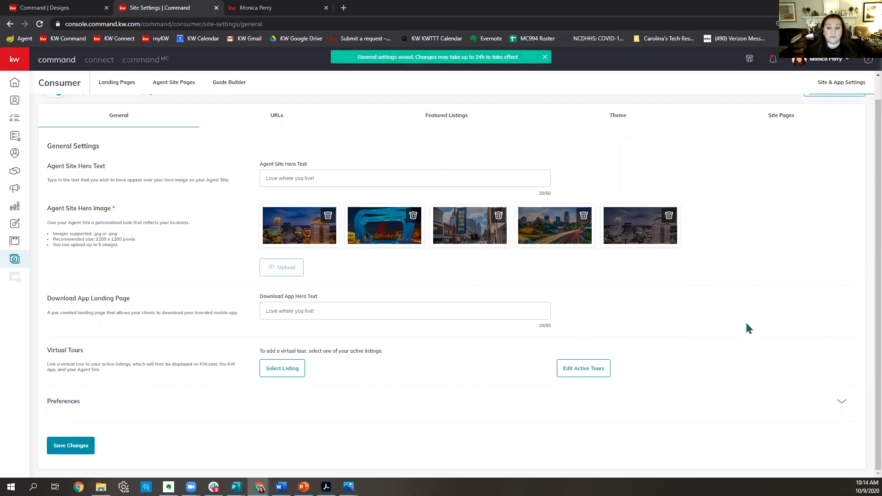
pyautogui.scroll(1, 475, 341)
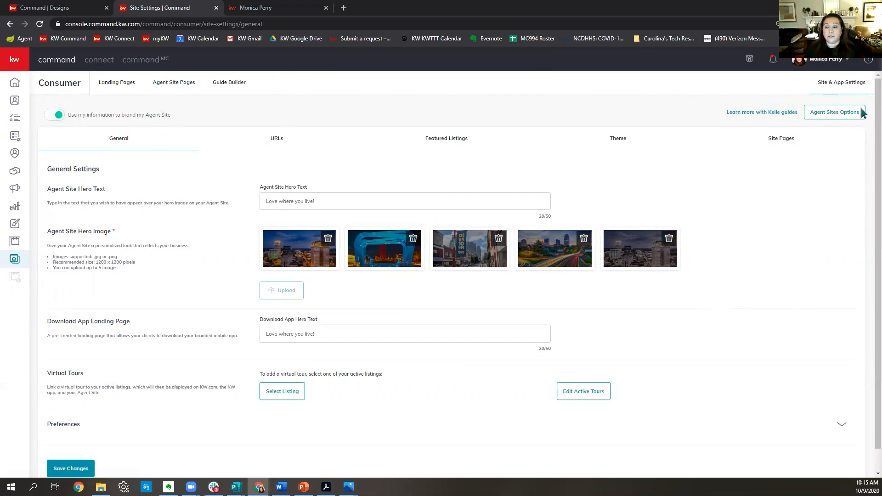
pyautogui.click(17, 260)
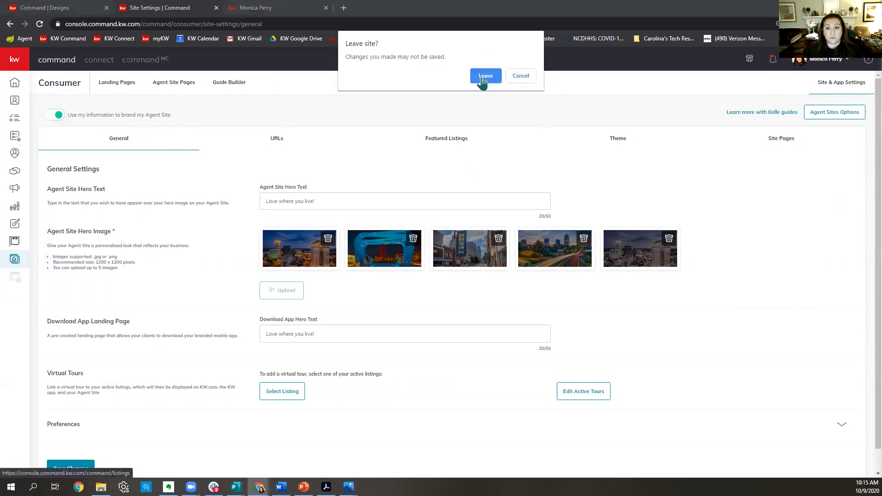
pyautogui.click(485, 77)
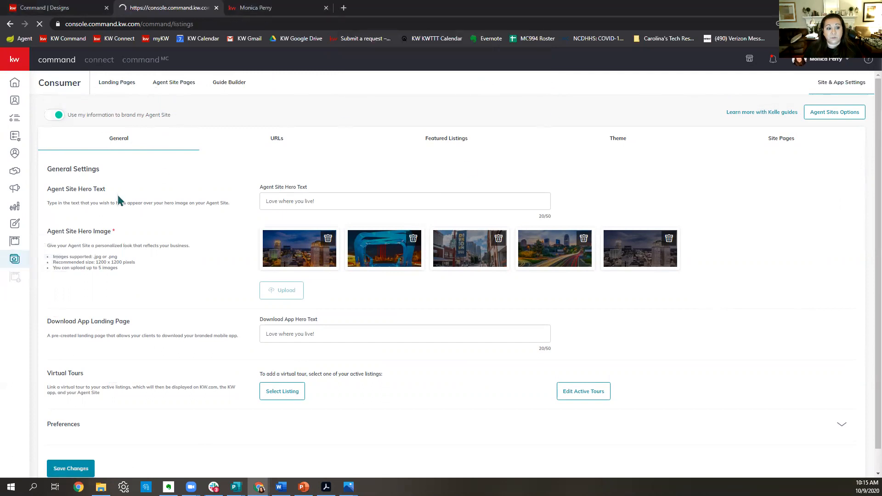
pyautogui.click(14, 264)
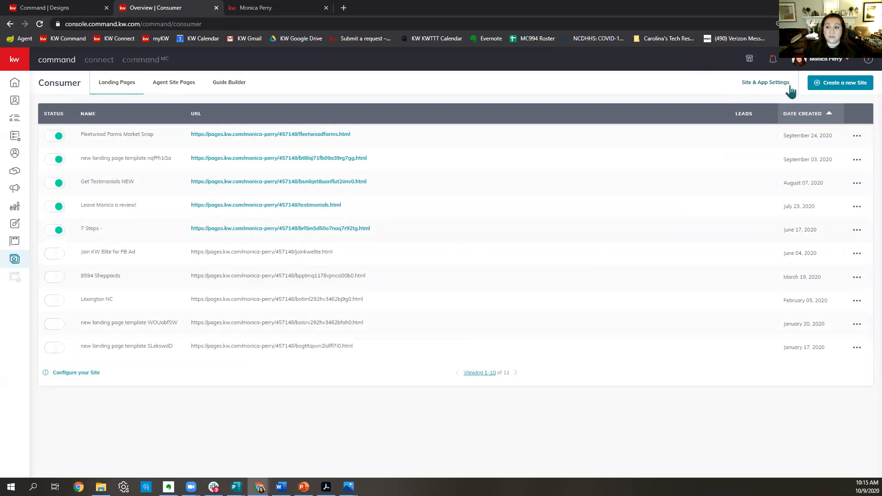
pyautogui.click(776, 86)
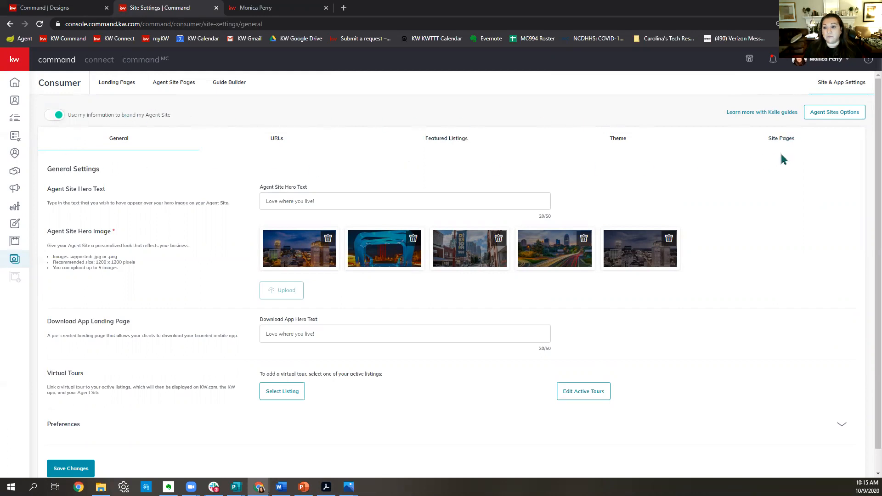
pyautogui.click(443, 144)
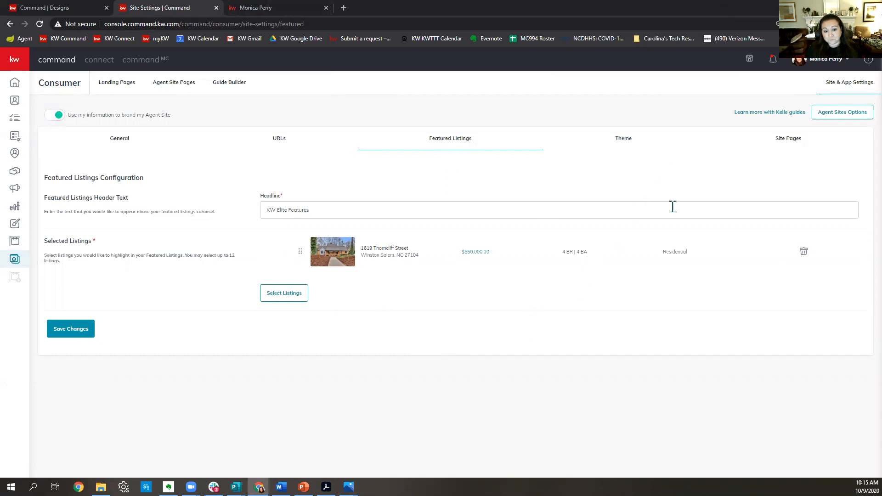
pyautogui.click(289, 7)
# Open Triad MLS in a new tab and sign in with the saved credentials.
pyautogui.click(344, 8)
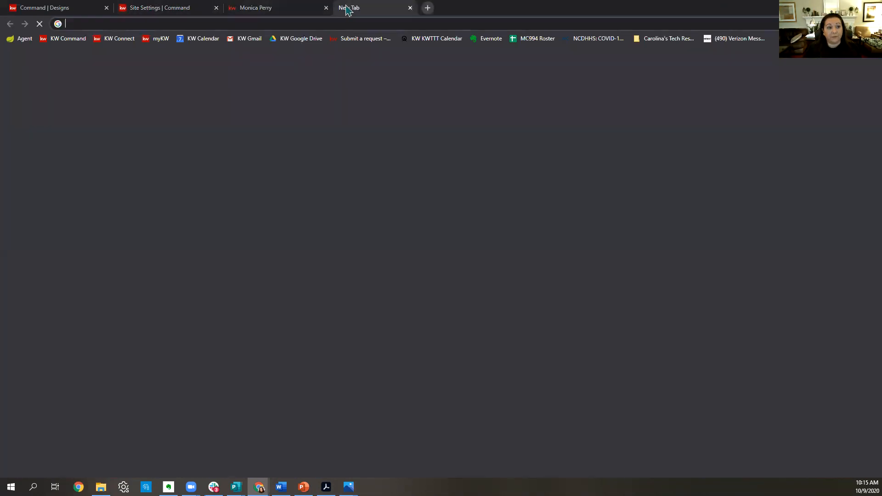
pyautogui.write('triad.mlsmatrix.com/matrix/login.aspx')
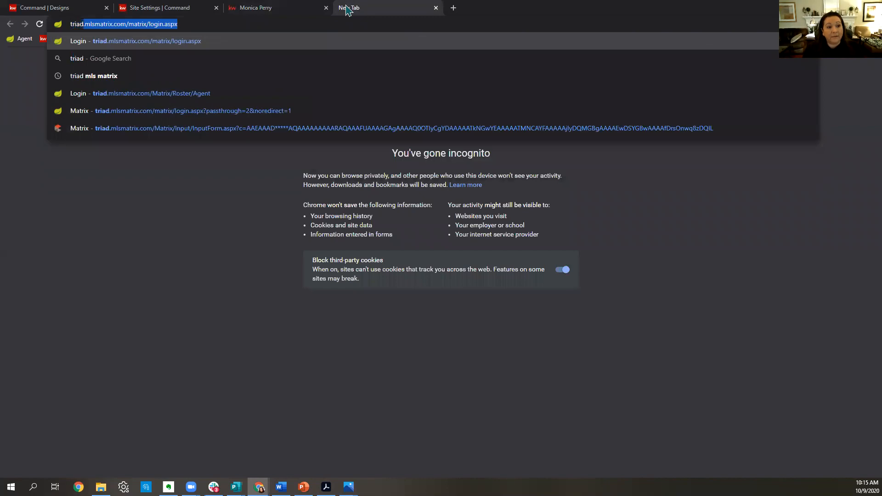
pyautogui.press('Return')
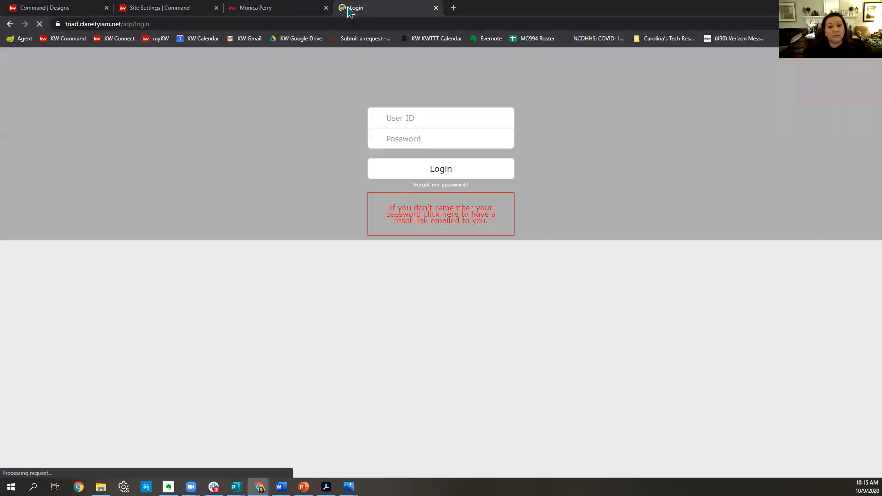
pyautogui.click(458, 115)
pyautogui.click(429, 151)
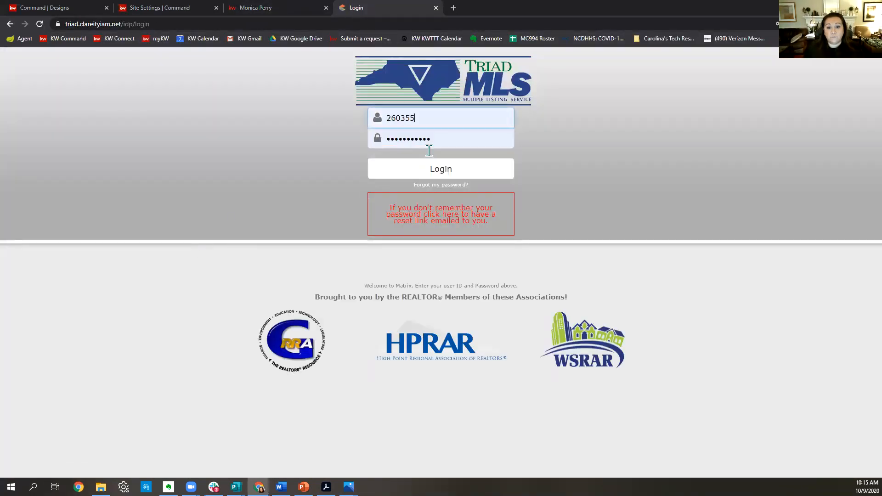
pyautogui.click(426, 173)
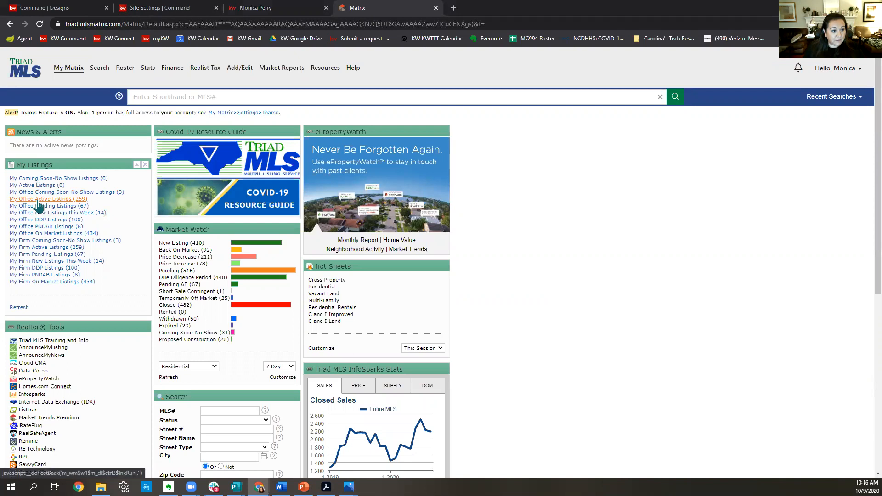
pyautogui.click(39, 199)
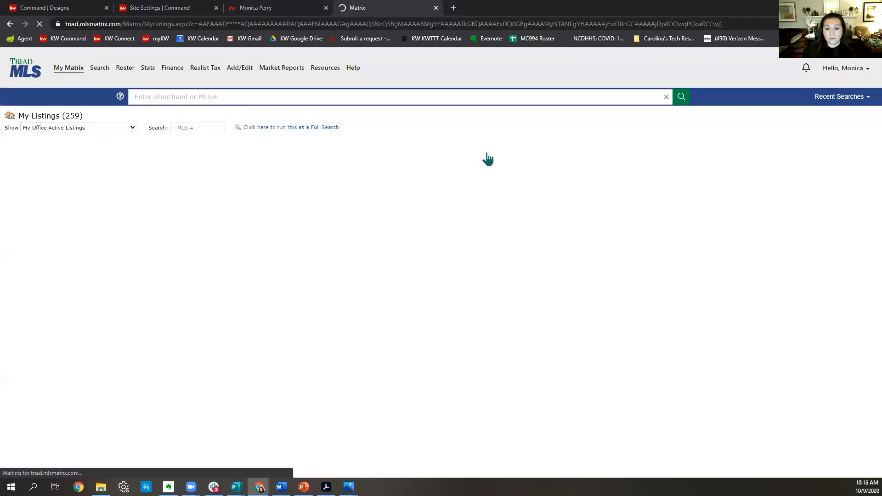
pyautogui.scroll(-20, 487, 248)
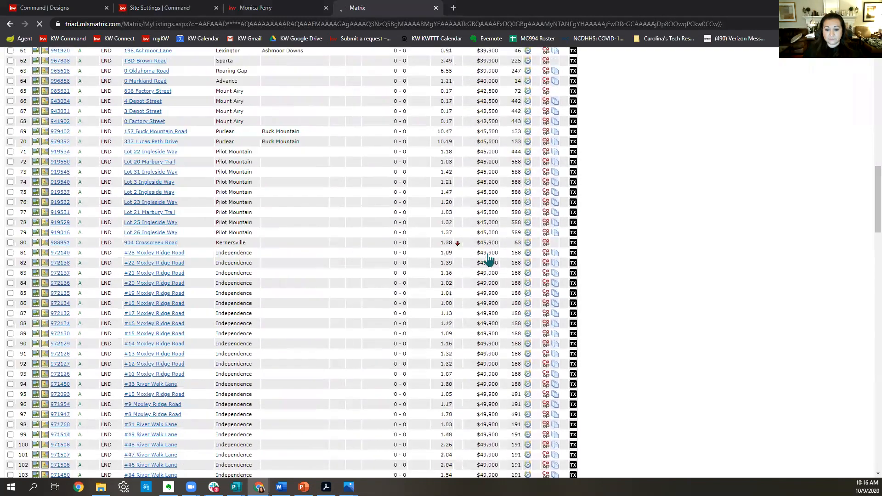
pyautogui.scroll(-20, 488, 259)
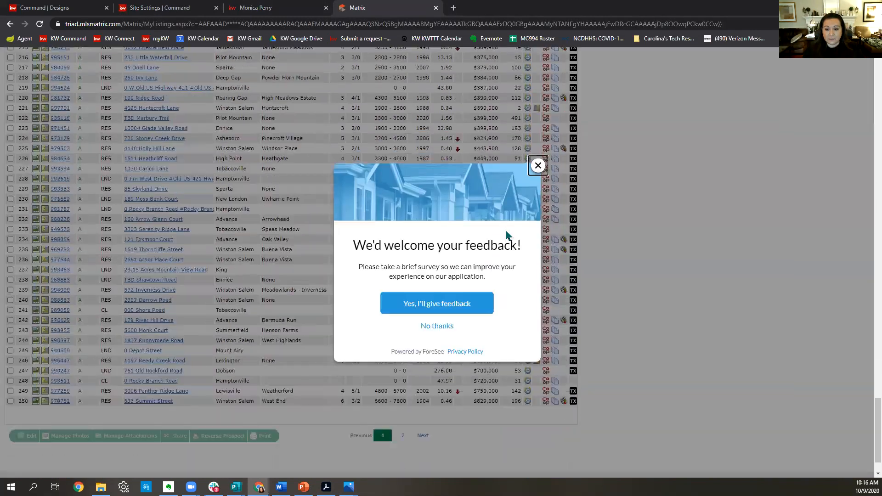
pyautogui.click(539, 165)
pyautogui.scroll(4, 519, 202)
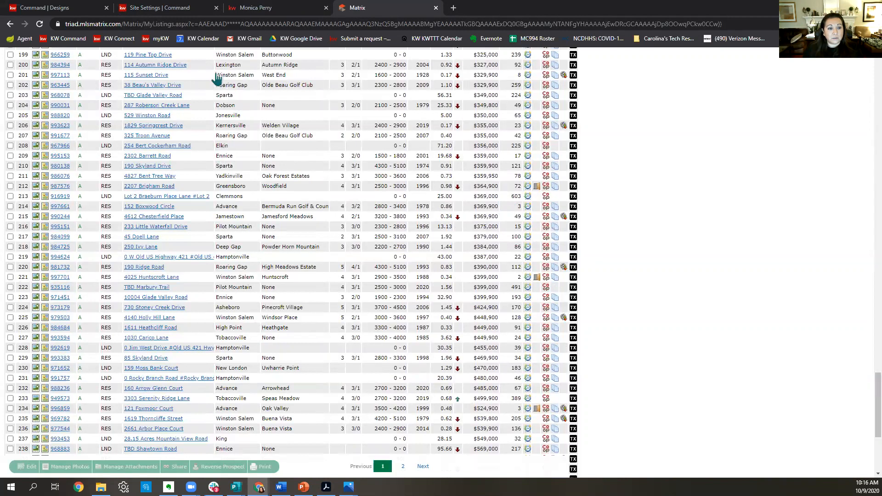
pyautogui.click(61, 76)
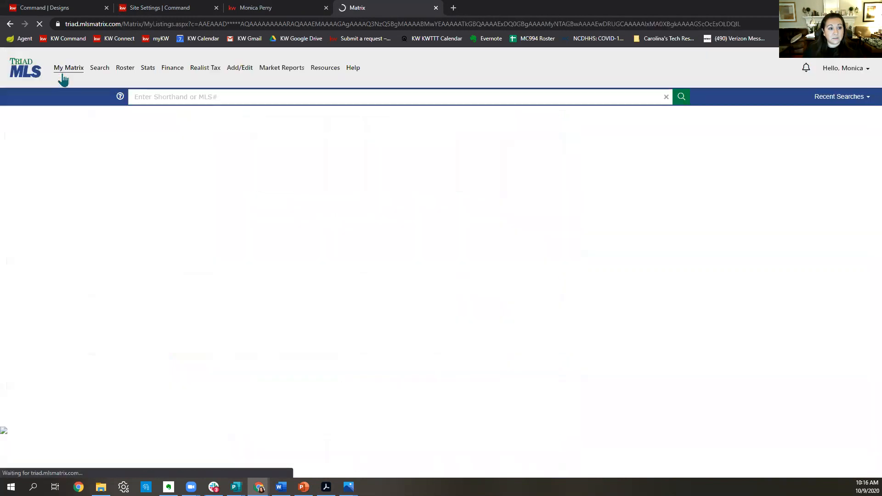
pyautogui.hotkey('alt', 'Left')
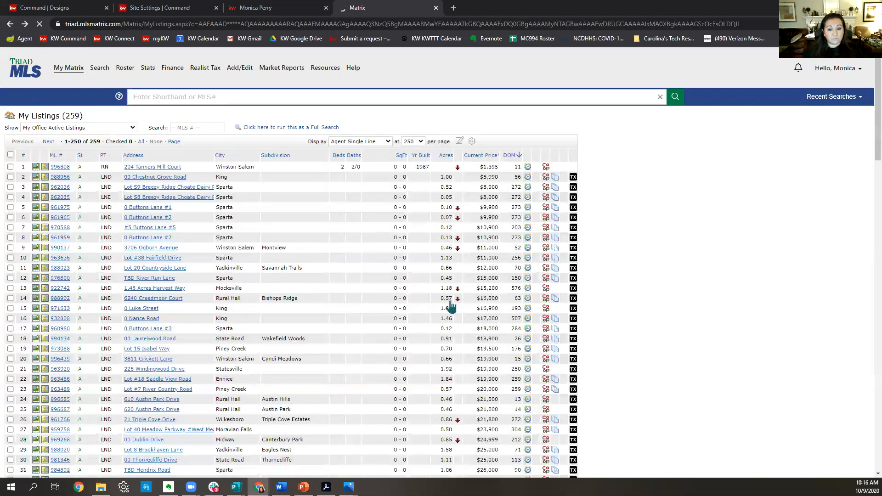
pyautogui.scroll(-3, 439, 296)
pyautogui.scroll(-20, 586, 319)
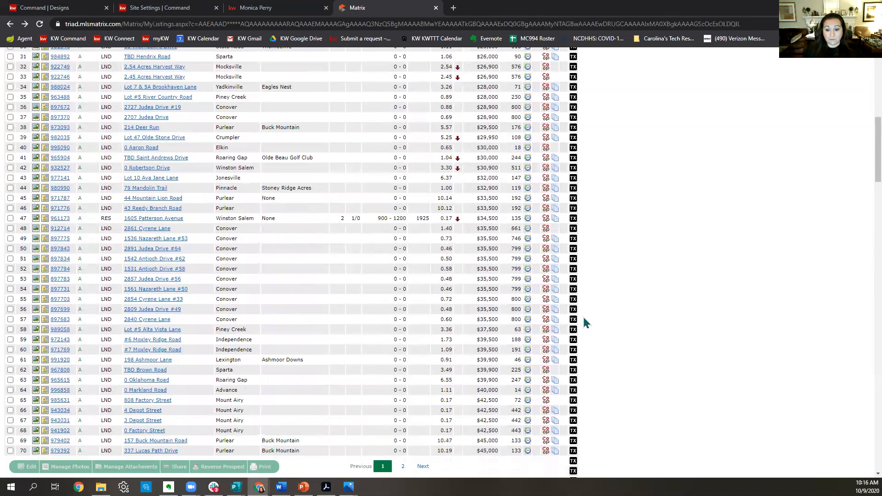
pyautogui.scroll(-13, 584, 322)
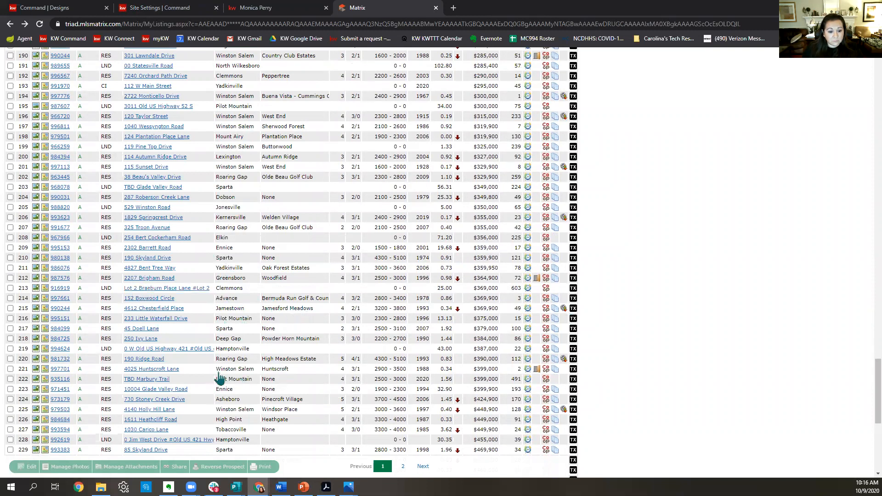
pyautogui.click(57, 370)
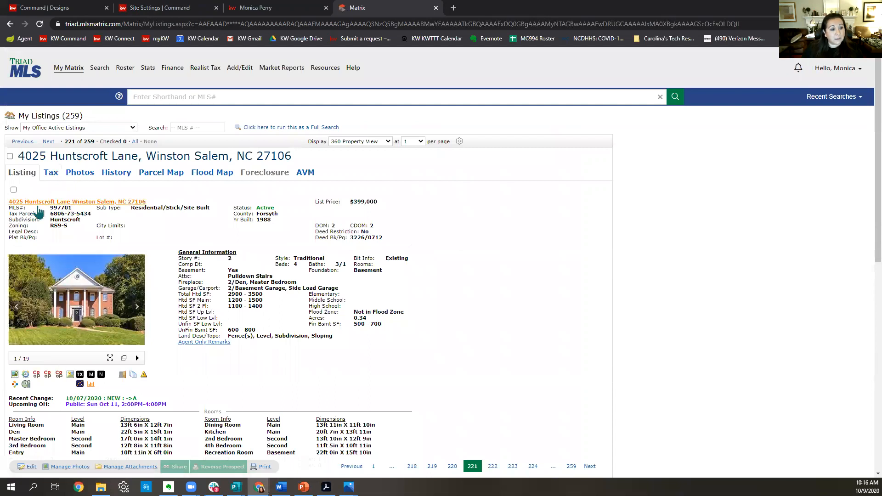
pyautogui.doubleClick(69, 209)
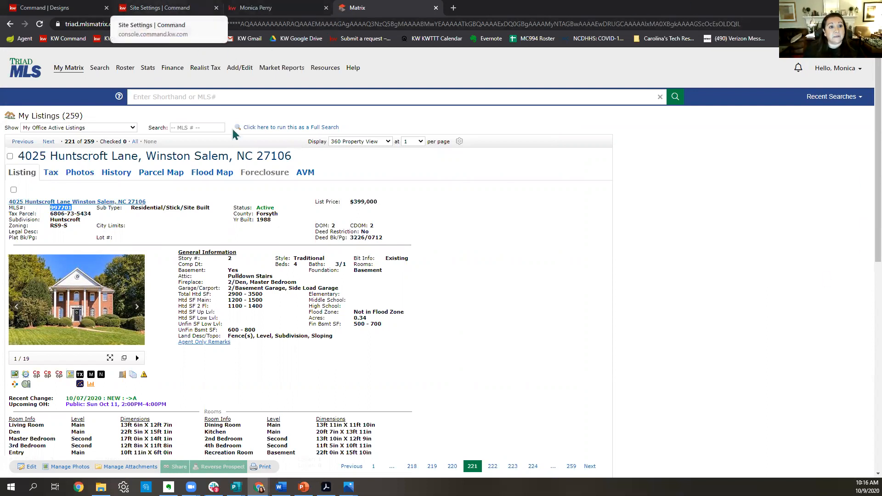
pyautogui.click(207, 8)
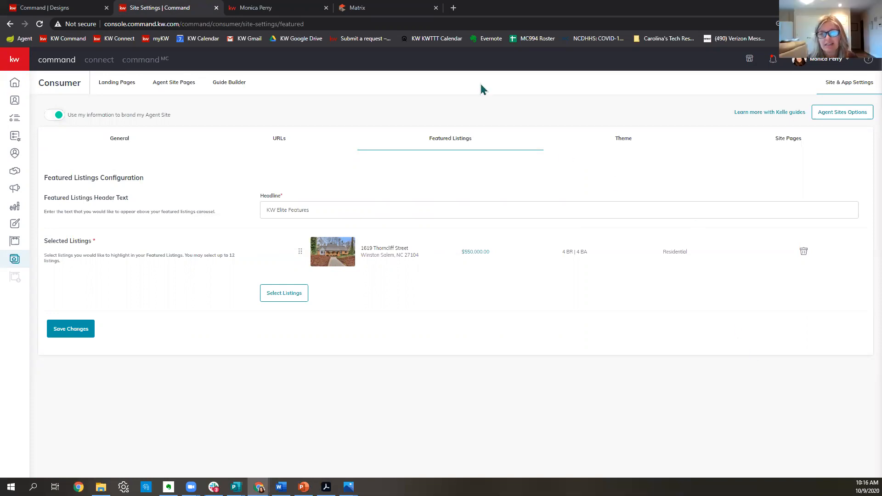
pyautogui.click(276, 8)
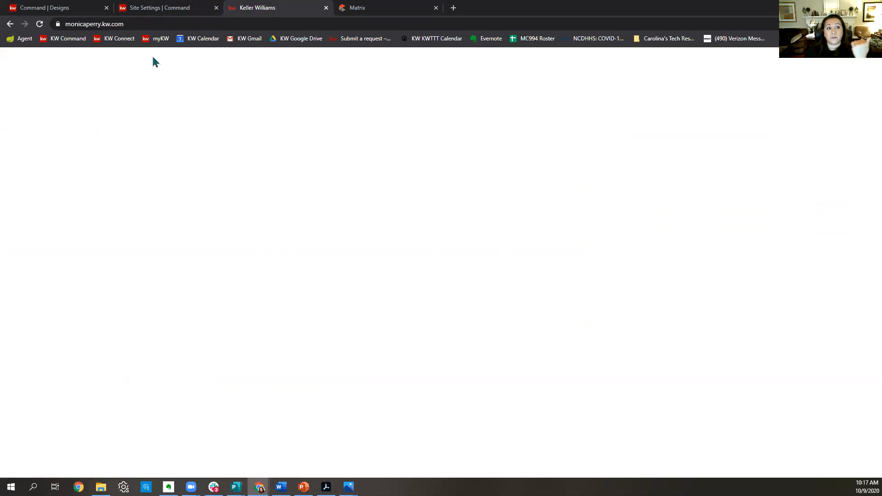
pyautogui.click(38, 26)
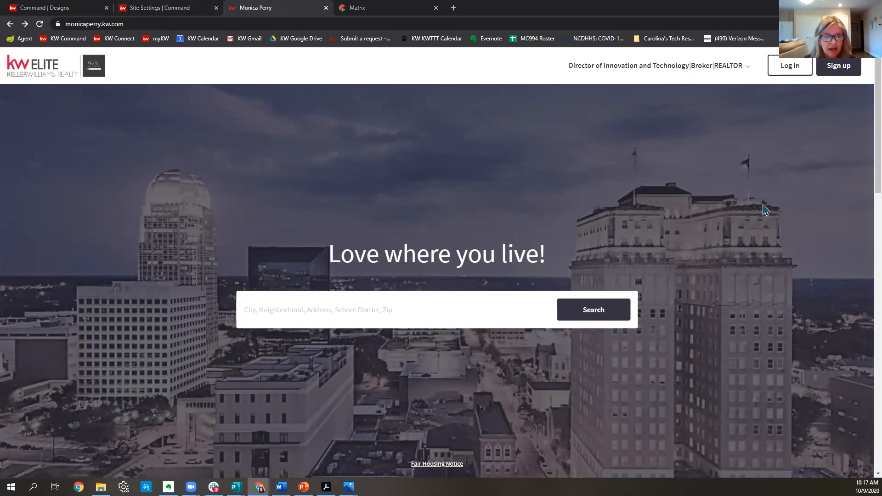
pyautogui.scroll(-5, 765, 209)
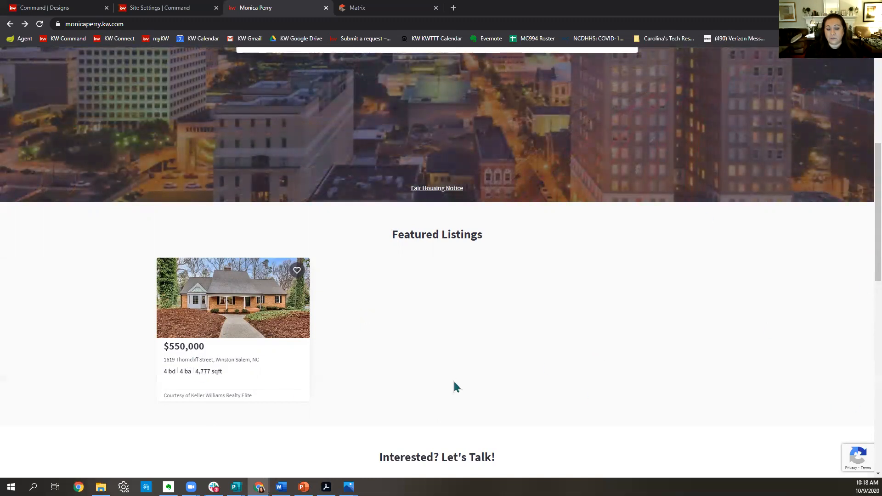
pyautogui.scroll(6, 455, 350)
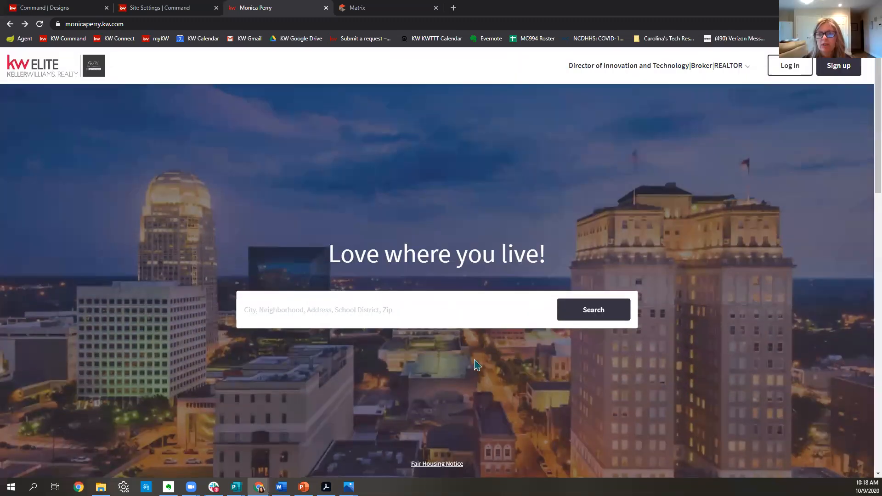
pyautogui.scroll(-6, 477, 366)
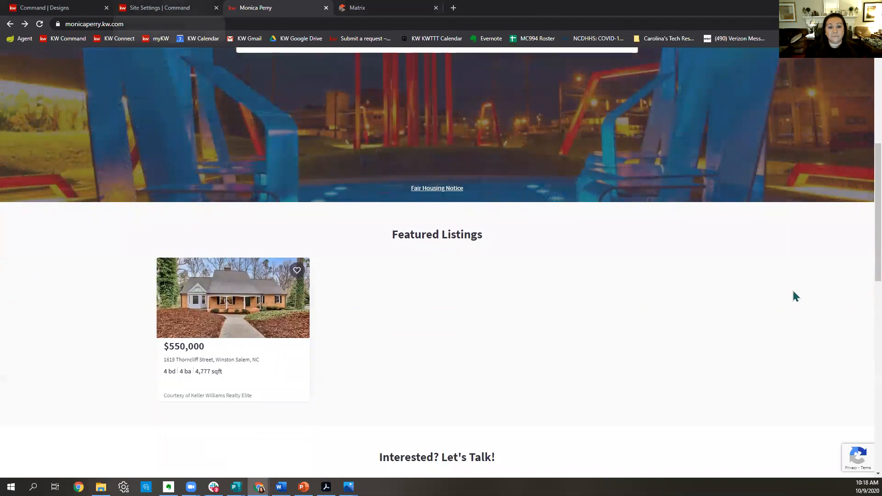
pyautogui.click(184, 8)
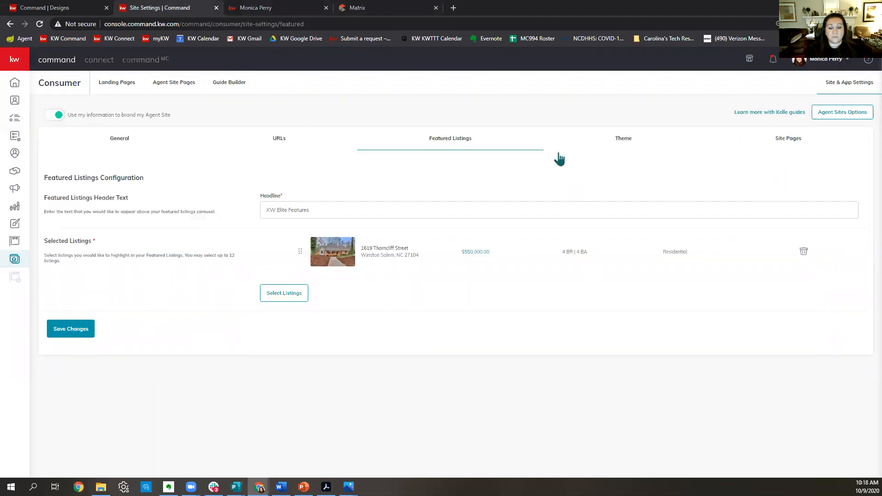
pyautogui.click(291, 299)
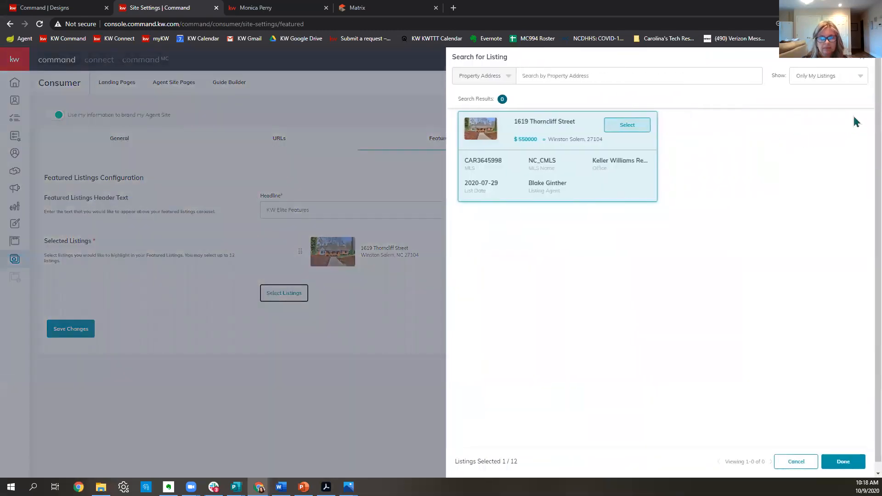
pyautogui.click(830, 78)
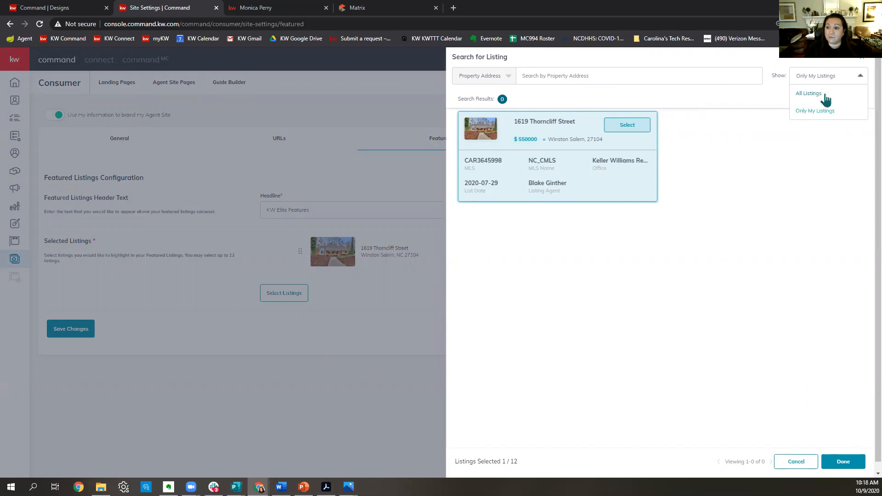
pyautogui.click(825, 96)
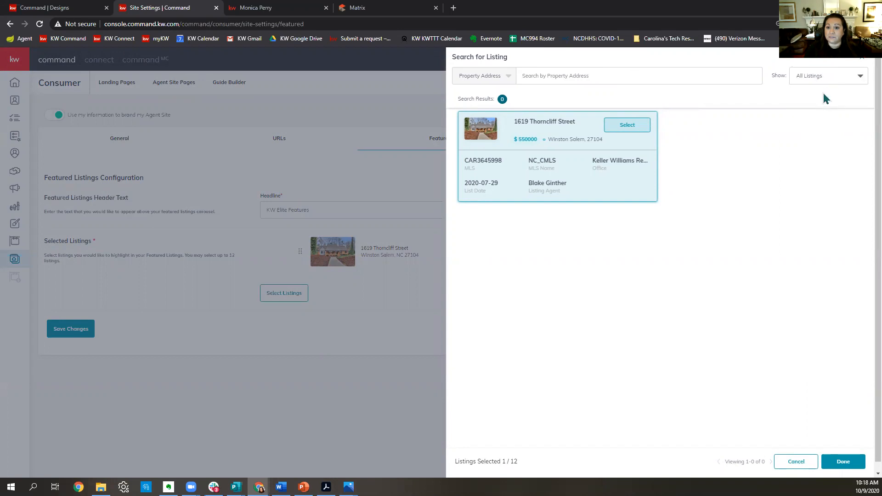
pyautogui.click(474, 76)
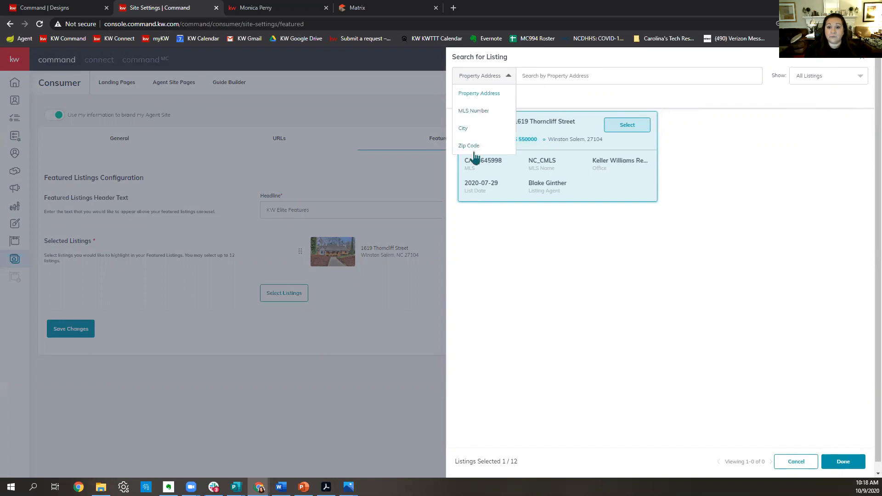
pyautogui.click(478, 118)
pyautogui.click(544, 75)
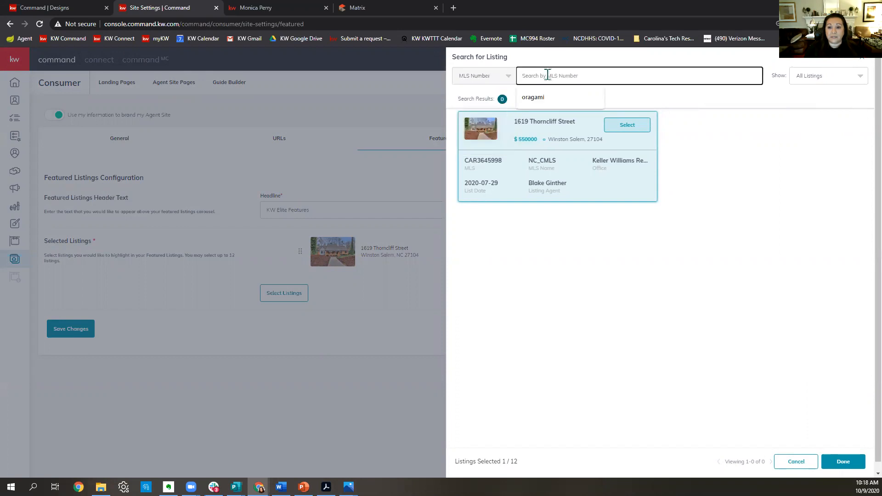
pyautogui.write('997701')
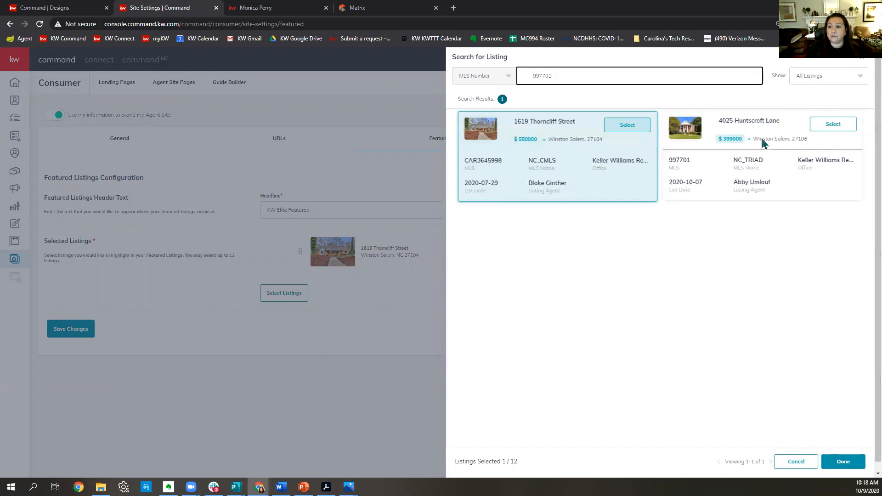
pyautogui.click(827, 131)
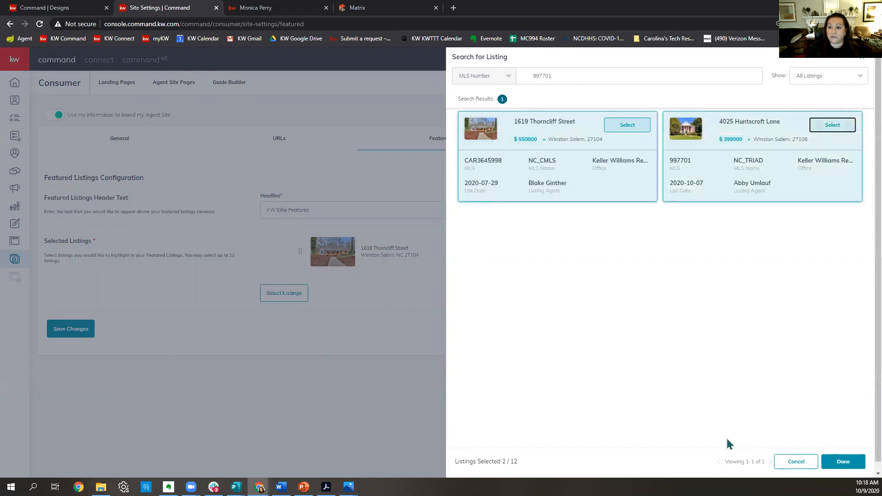
pyautogui.click(843, 463)
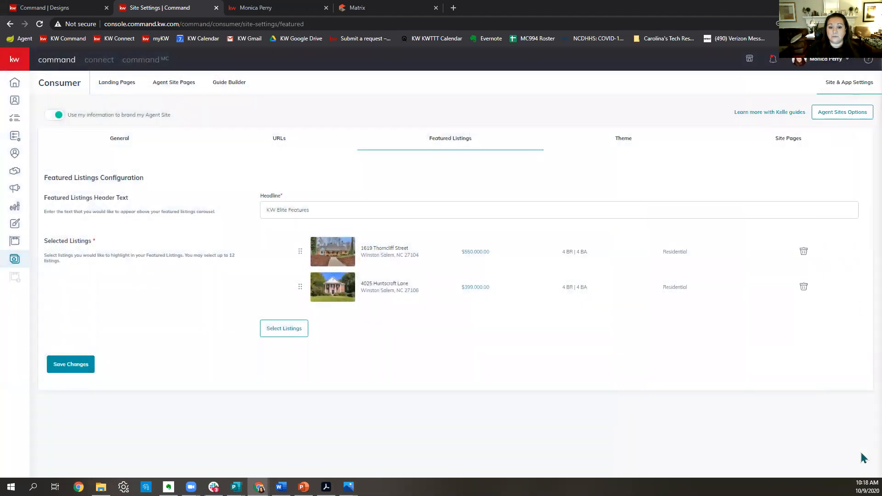
pyautogui.click(85, 365)
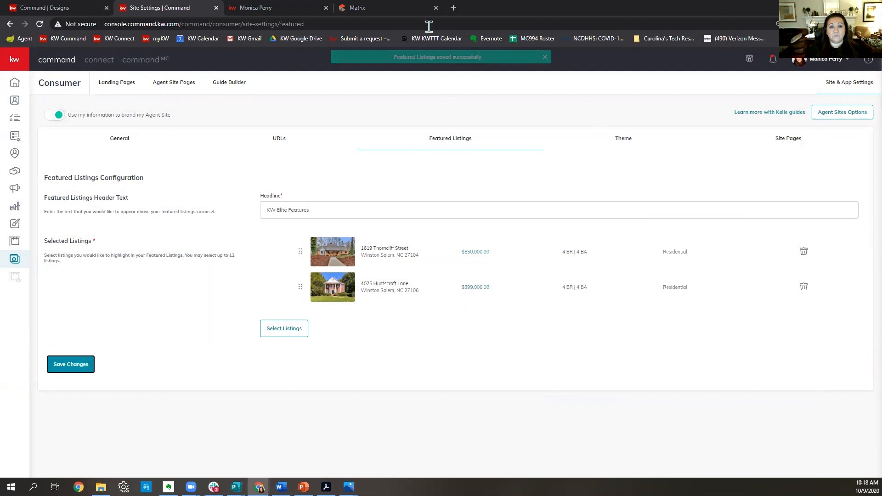
pyautogui.click(237, 9)
# Reload monicaperry.kw.com to check the new featured listing, then return to Command's Featured Listings.
pyautogui.click(40, 24)
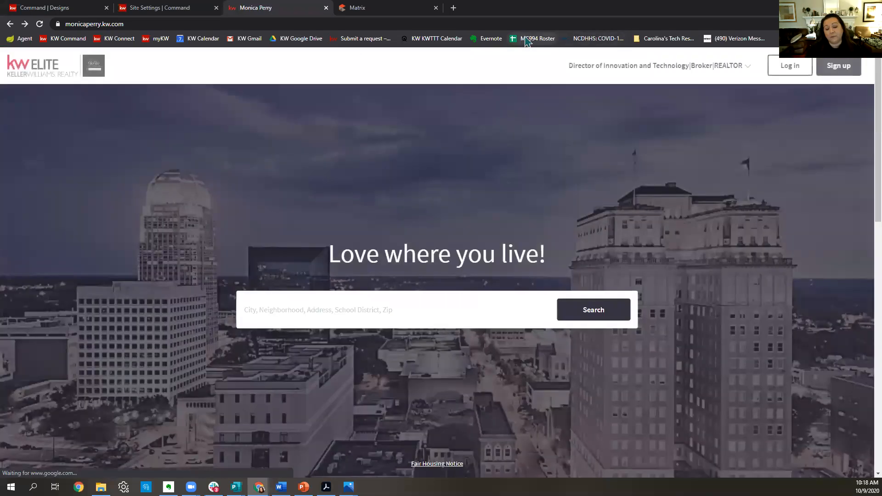
pyautogui.scroll(-10, 612, 142)
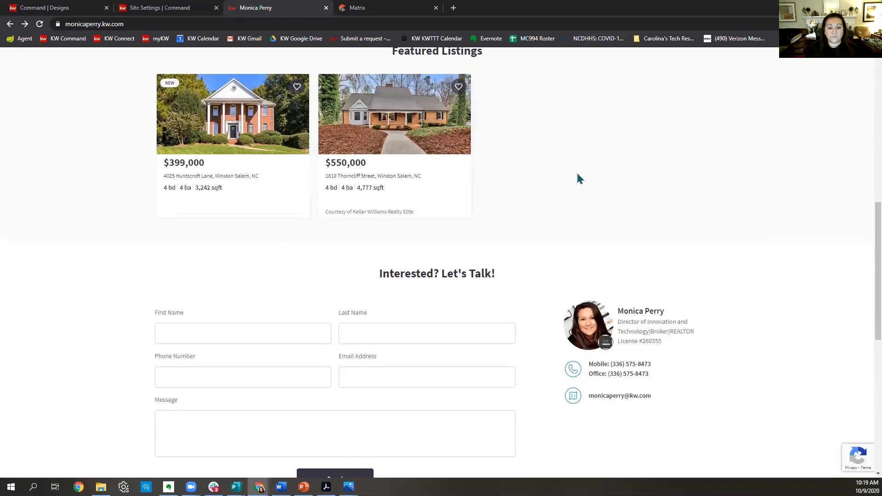
pyautogui.scroll(2, 579, 183)
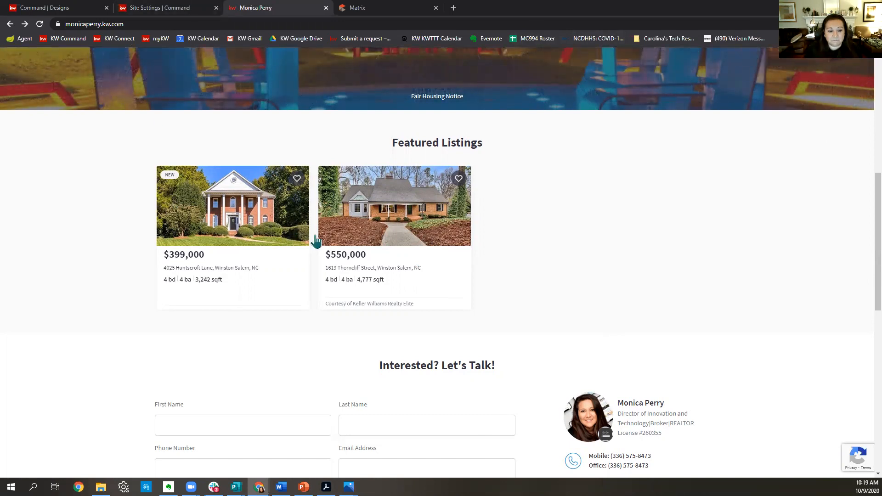
pyautogui.scroll(6, 623, 330)
pyautogui.scroll(2, 626, 330)
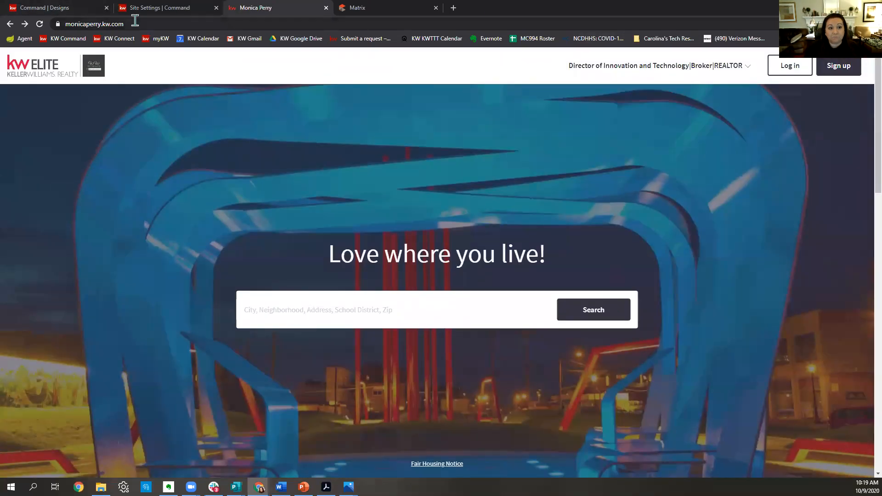
pyautogui.click(187, 18)
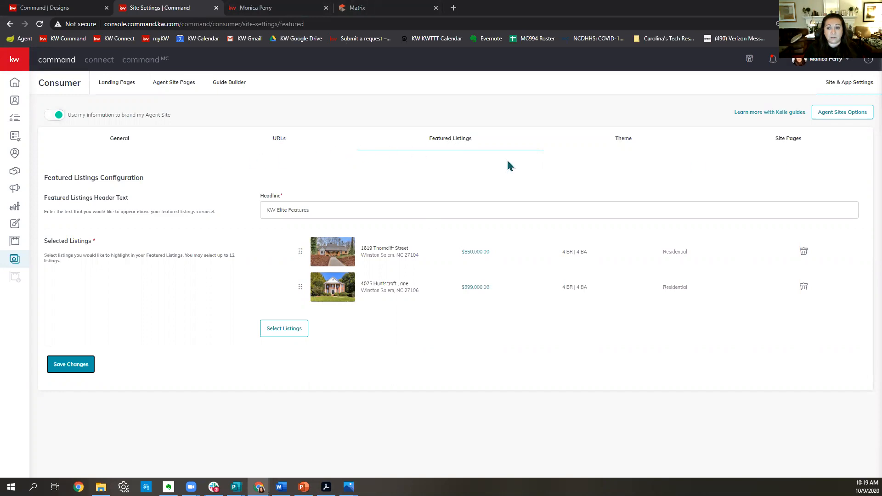
# Compare the General tab's hero text 'Love where you live!' with the live agent site's hero.
pyautogui.click(114, 144)
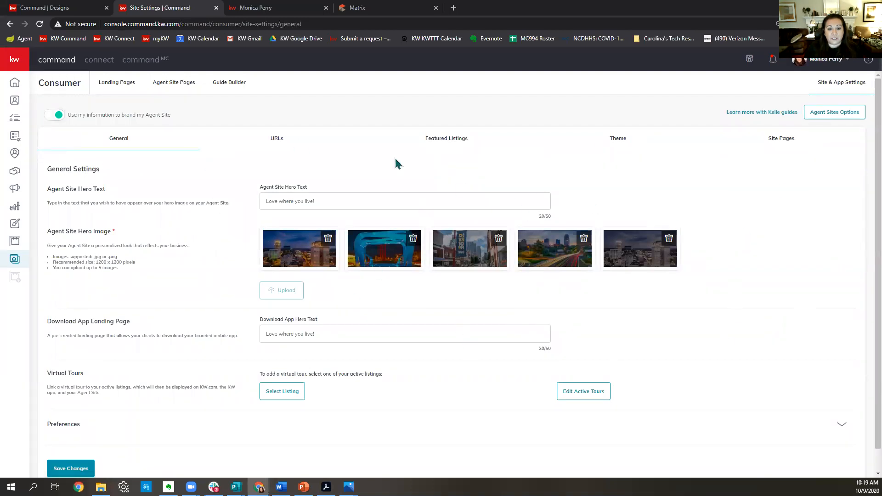
pyautogui.moveTo(470, 201); pyautogui.dragTo(229, 207)
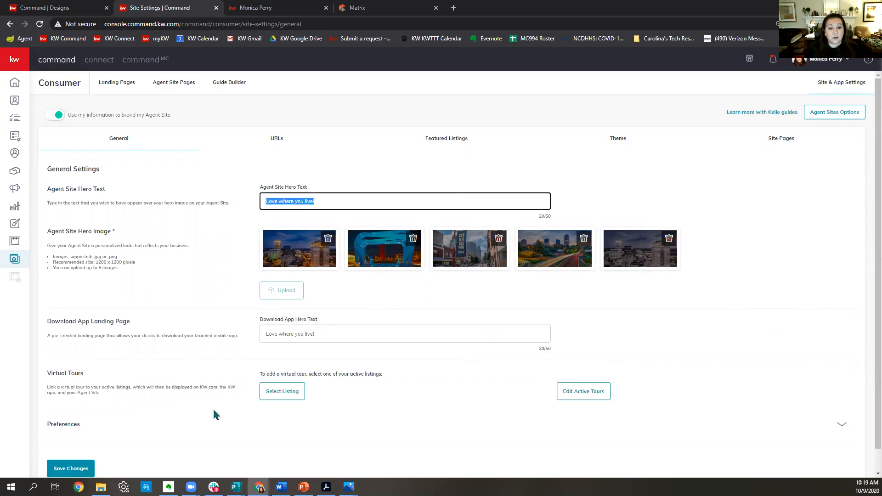
pyautogui.click(284, 8)
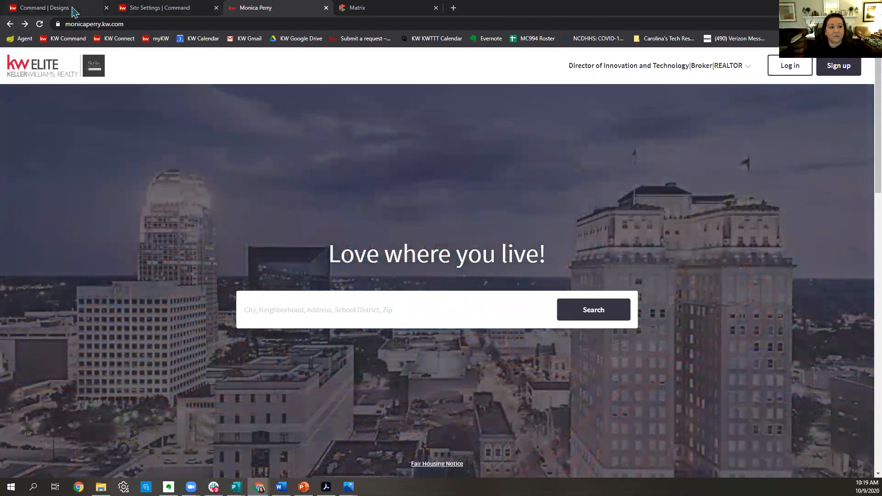
pyautogui.click(139, 8)
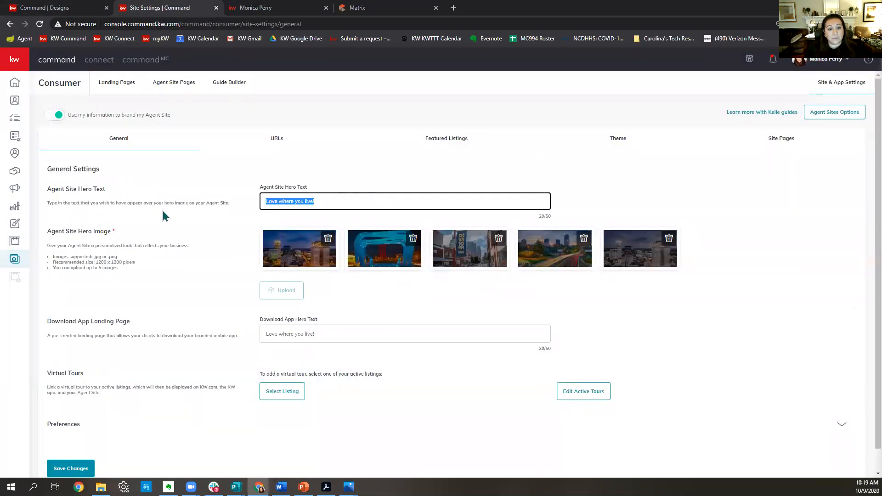
pyautogui.click(155, 243)
# Review the download-app hero text and Virtual Tours instructions, then bring up the URLs settings.
pyautogui.scroll(-1, 774, 253)
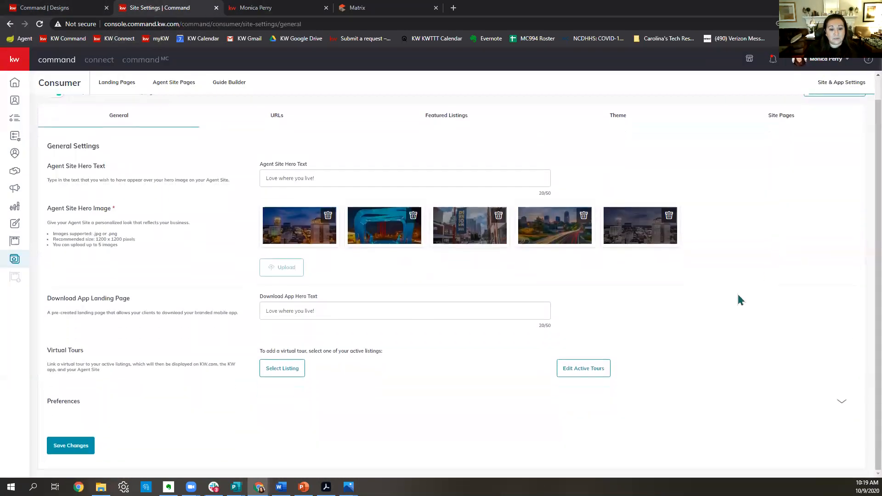
pyautogui.tripleClick(267, 310)
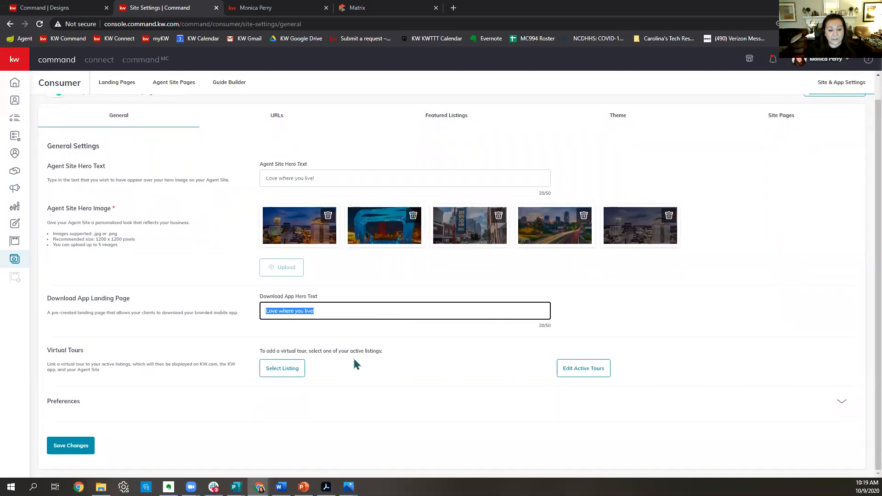
pyautogui.moveTo(389, 355); pyautogui.dragTo(251, 355)
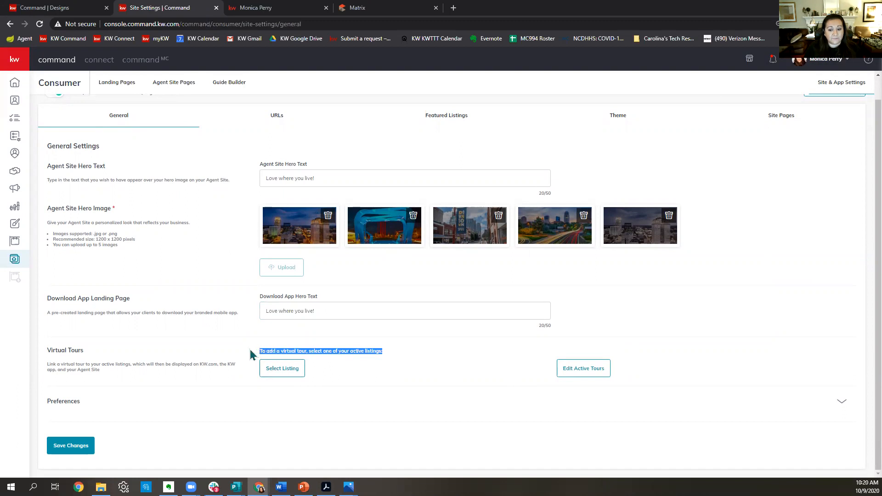
pyautogui.moveTo(279, 353); pyautogui.dragTo(217, 359)
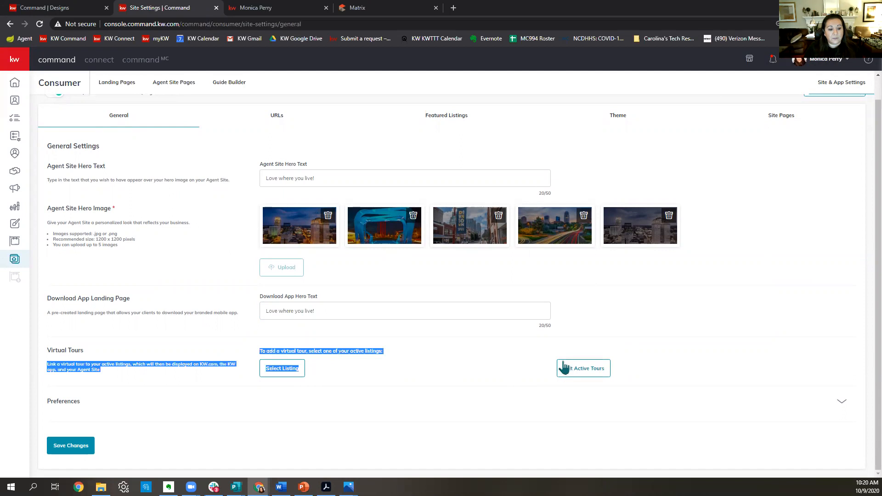
pyautogui.scroll(1, 353, 356)
pyautogui.click(278, 138)
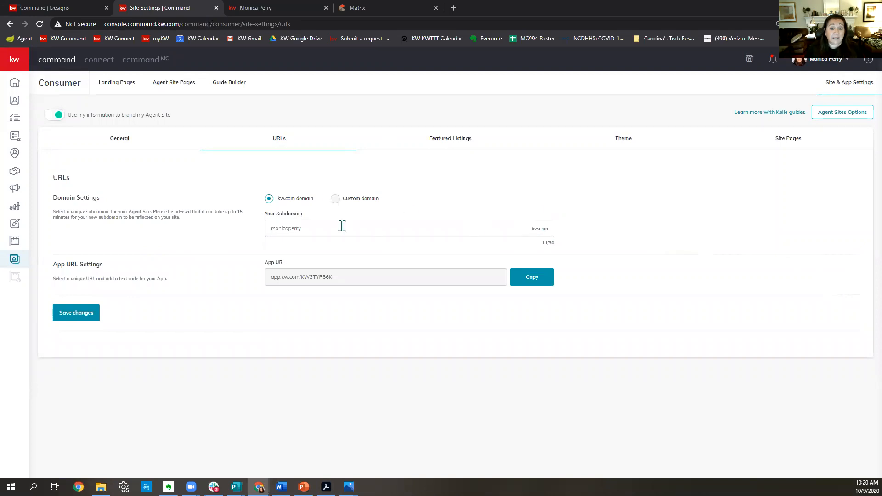
# Demonstrate retyping the subdomain as 'lovewhere', then restore it to 'monicaperry'.
pyautogui.moveTo(342, 226); pyautogui.dragTo(190, 216)
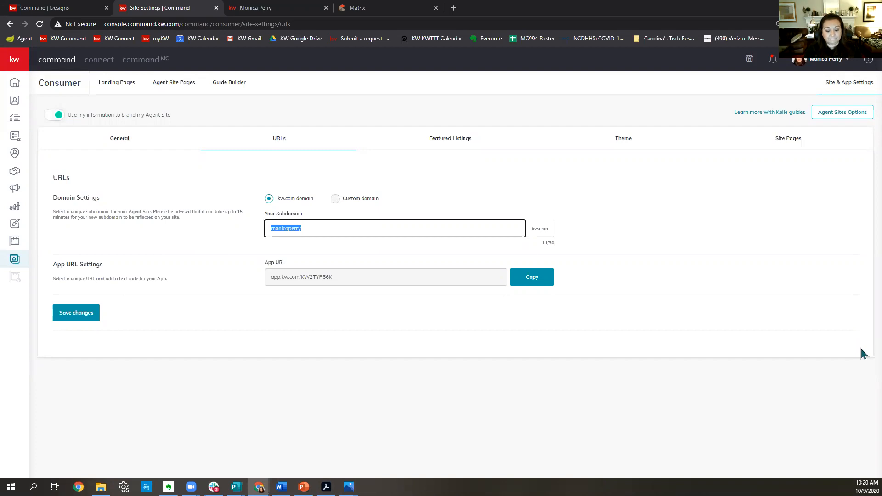
pyautogui.write('lovewhereyoulive')
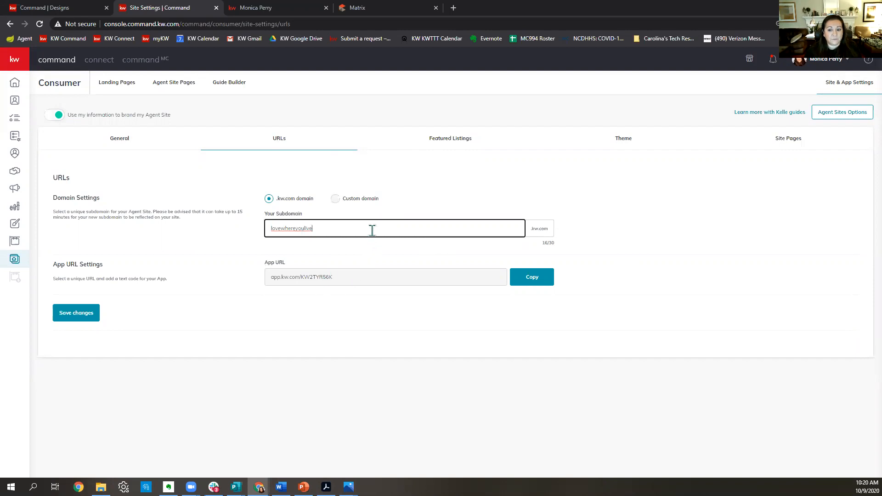
pyautogui.moveTo(372, 229); pyautogui.dragTo(232, 230)
pyautogui.click(695, 237)
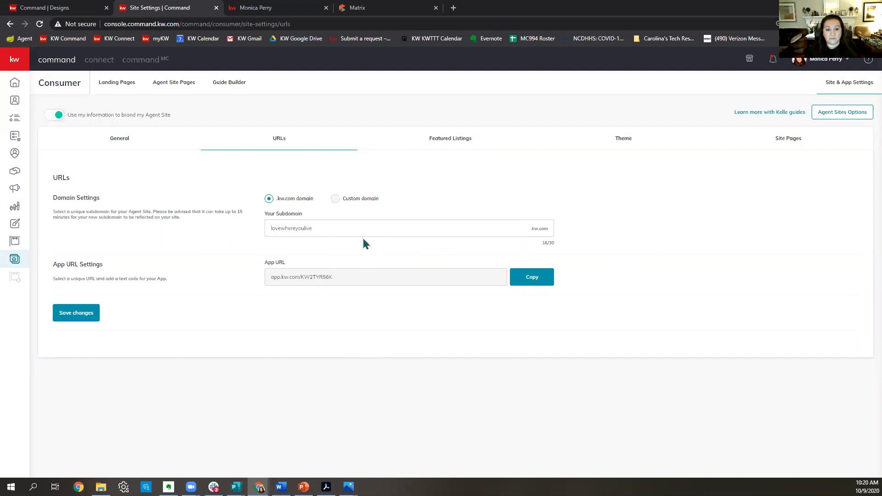
pyautogui.moveTo(359, 232); pyautogui.dragTo(156, 231)
pyautogui.write('moni')
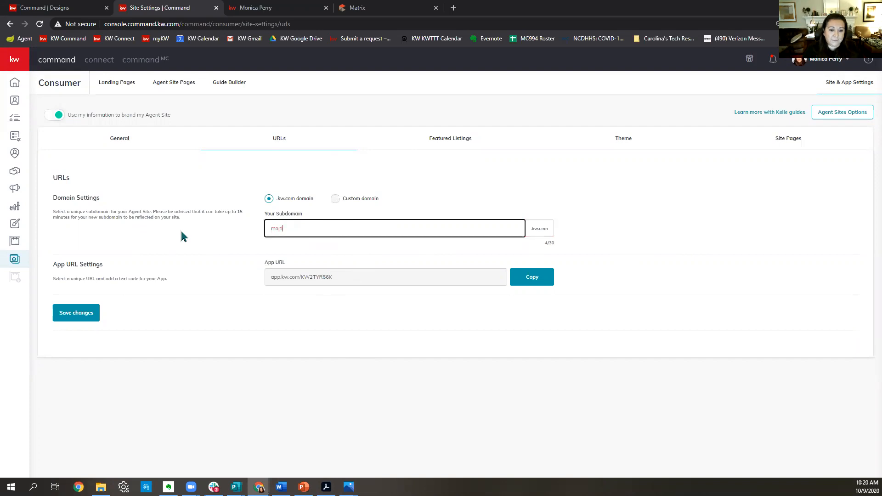
pyautogui.write('caperry')
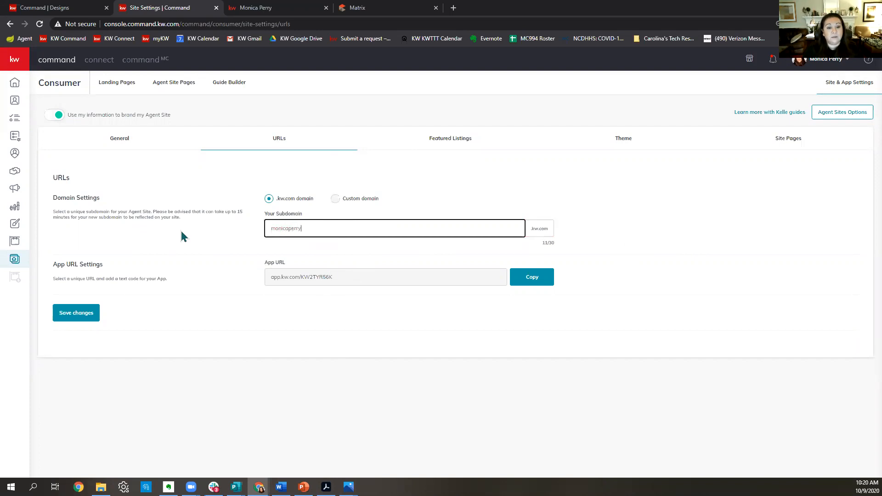
pyautogui.click(133, 230)
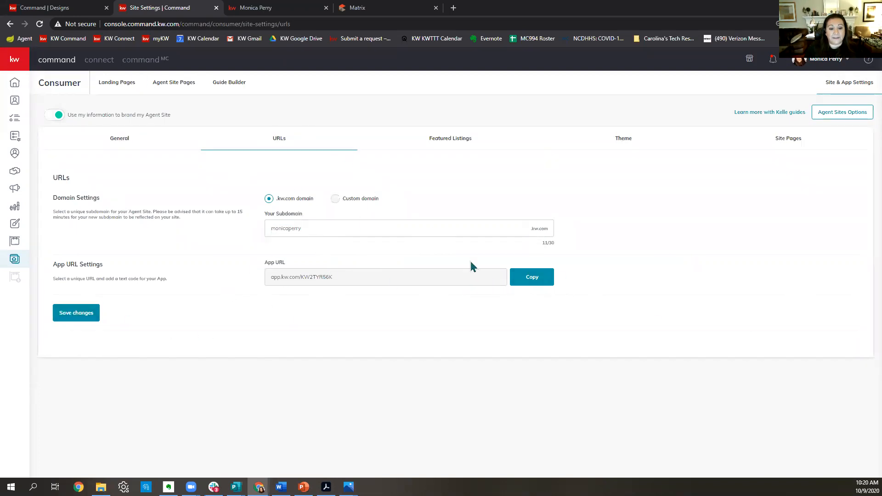
# Copy the app URL and start a new message in Gmail.
pyautogui.click(534, 282)
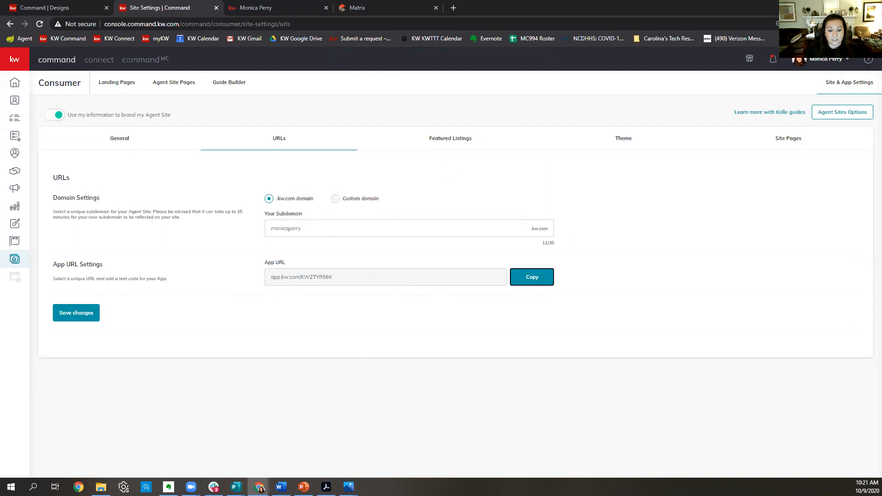
pyautogui.click(217, 456)
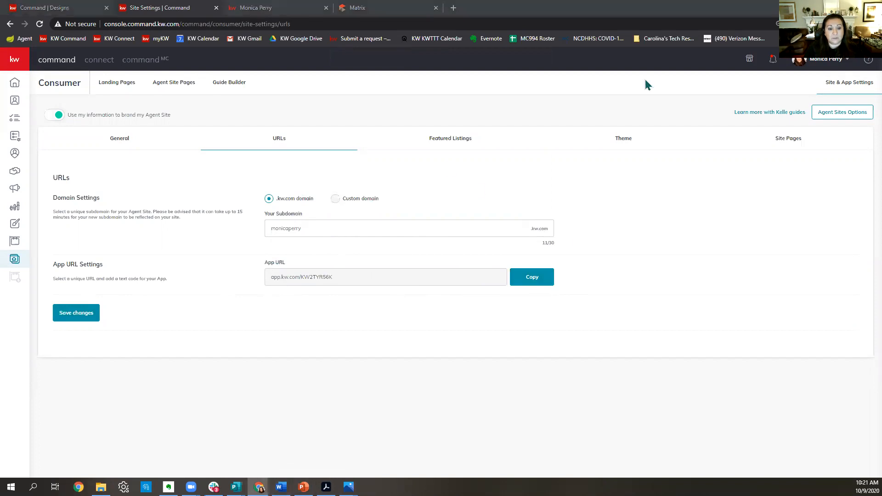
pyautogui.click(54, 95)
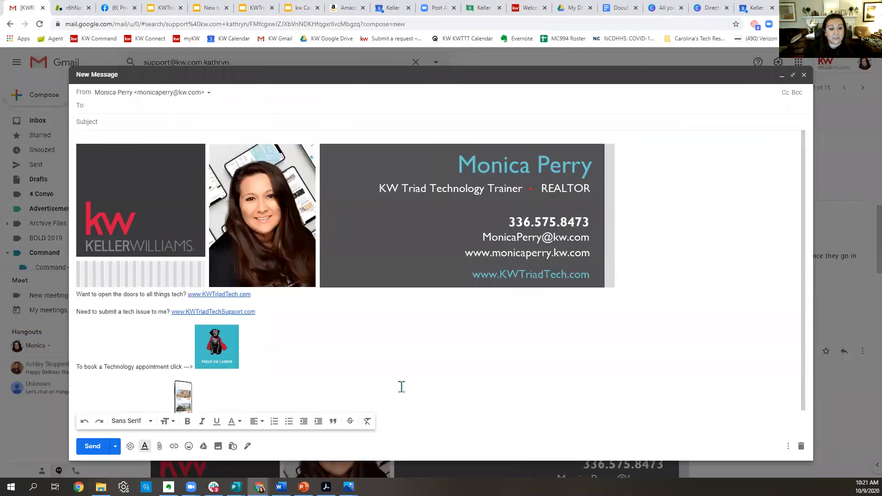
pyautogui.scroll(-1, 263, 320)
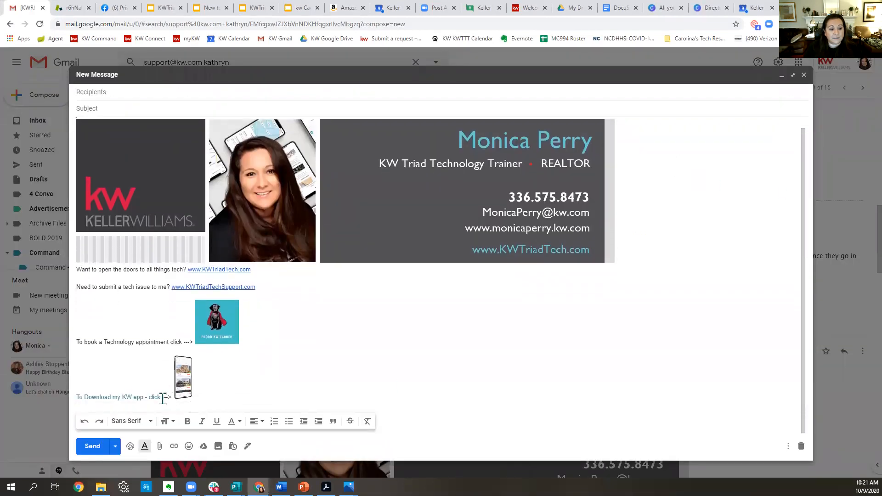
pyautogui.click(183, 376)
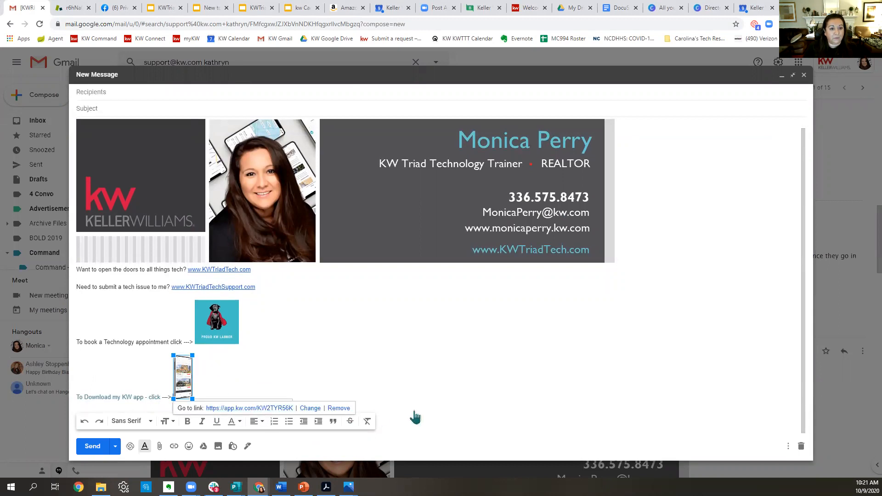
pyautogui.moveTo(259, 487)
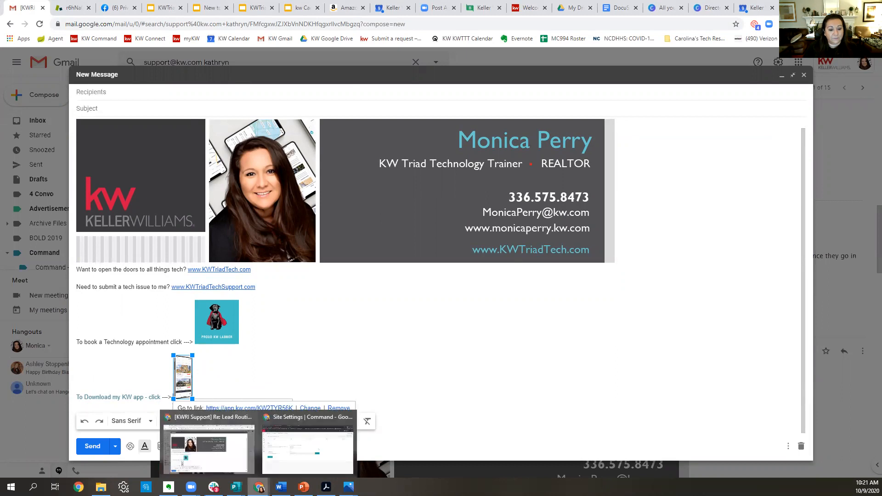
pyautogui.click(321, 469)
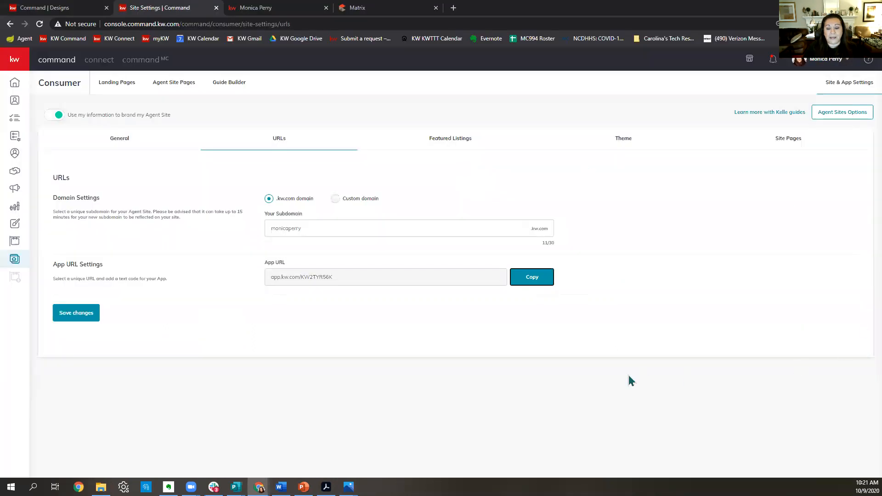
# Choose the KW Dark theme, then view the live site's $399,000 and $550,000 featured listings.
pyautogui.click(443, 140)
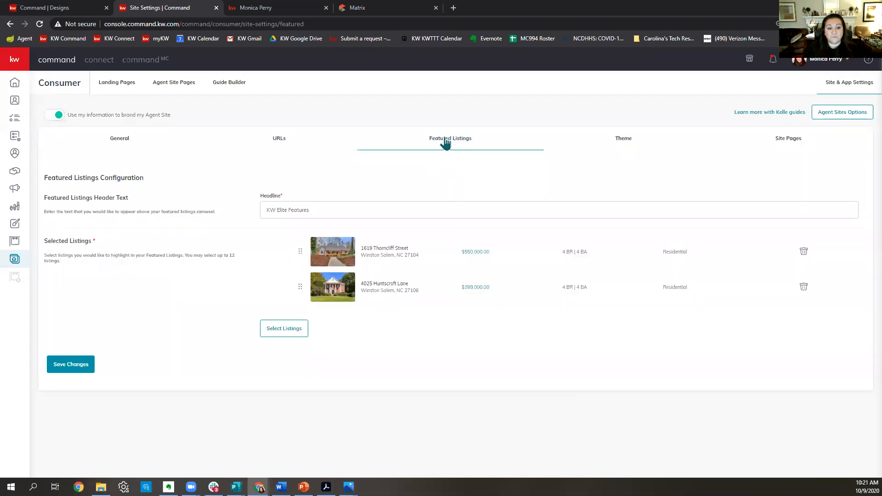
pyautogui.click(628, 143)
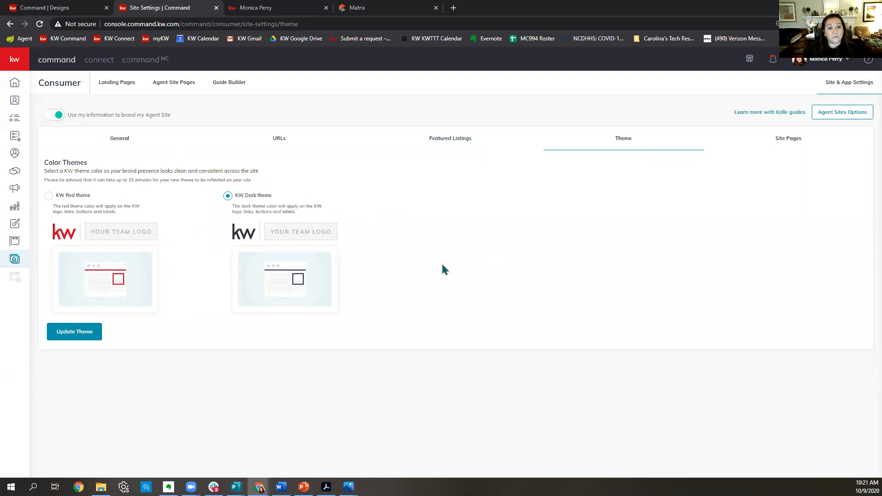
pyautogui.click(274, 14)
pyautogui.scroll(-10, 857, 239)
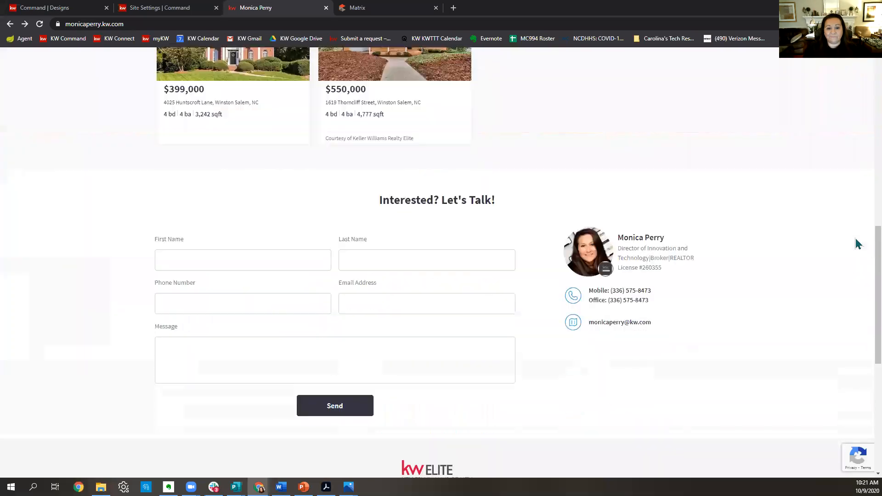
# Open the 'What Is A Director Of Technology?' page from the agent site menu and scroll through it.
pyautogui.scroll(10, 855, 244)
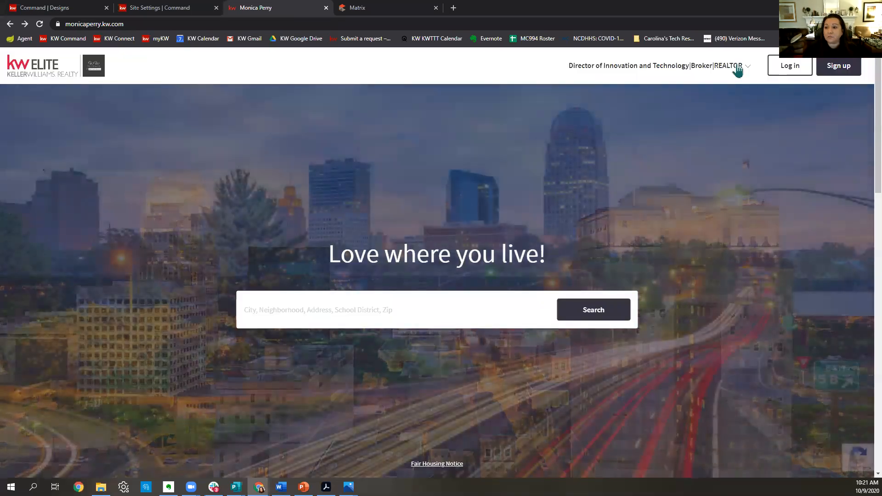
pyautogui.click(738, 68)
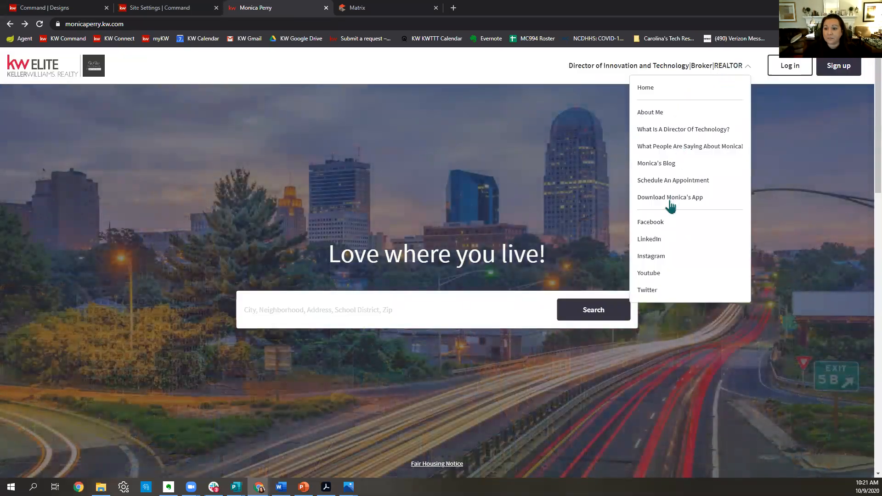
pyautogui.click(673, 131)
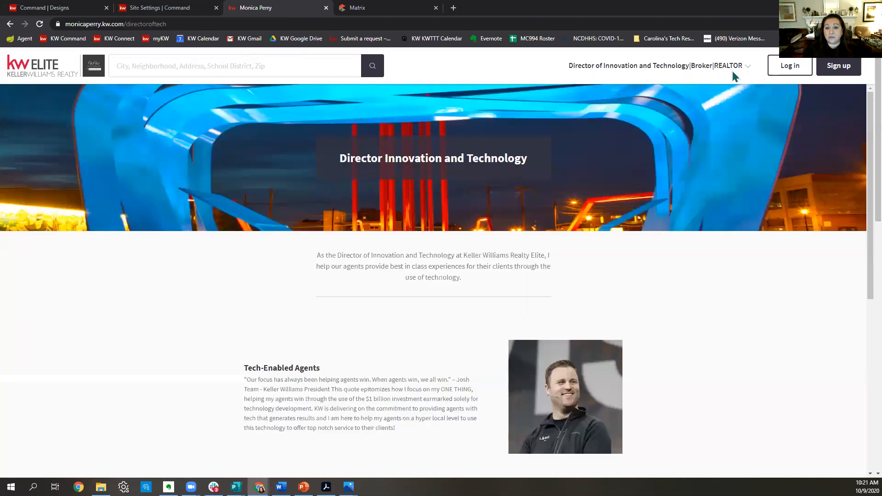
pyautogui.scroll(-1, 781, 187)
pyautogui.scroll(-6, 781, 198)
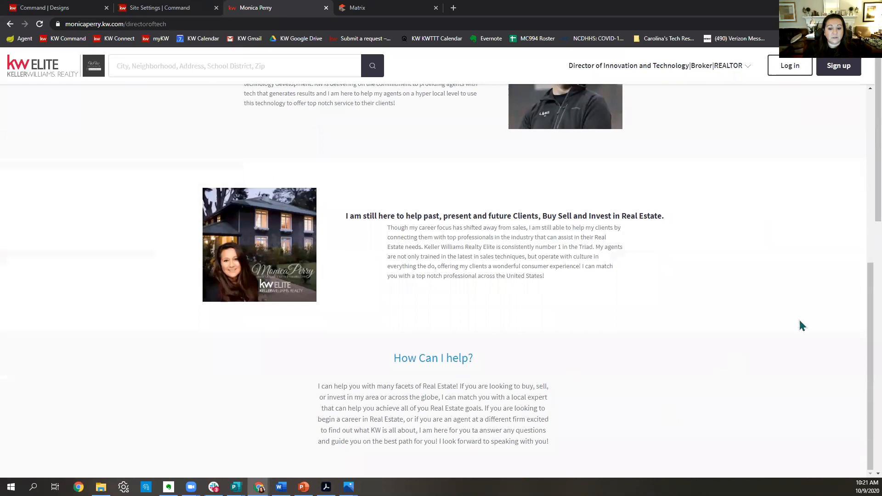
# Display the Site Pages settings listing six agent site pages, including About Me.
pyautogui.click(58, 8)
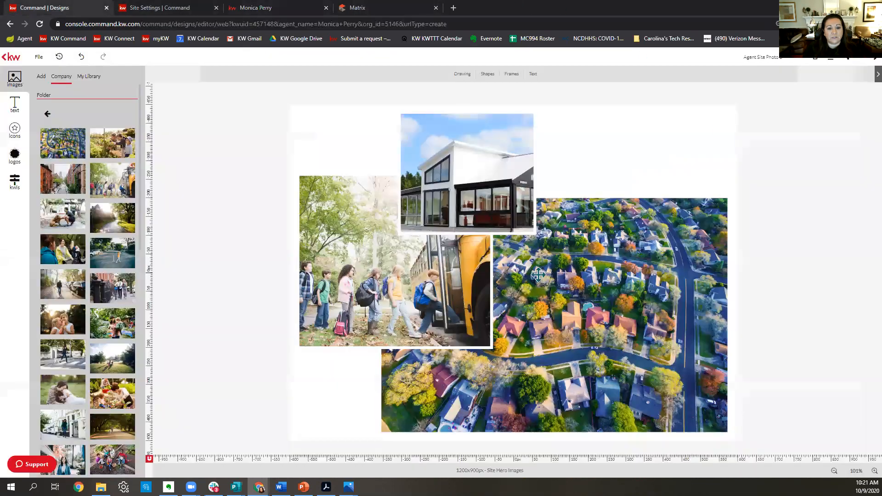
pyautogui.click(155, 10)
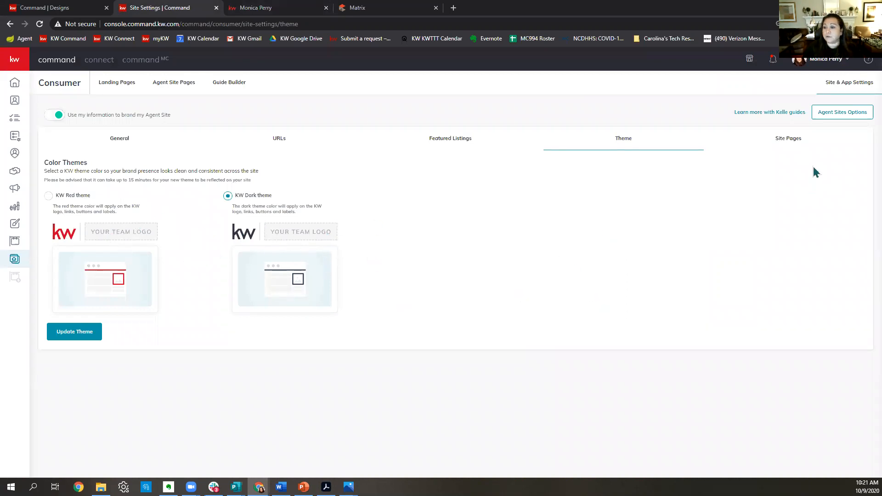
pyautogui.click(798, 147)
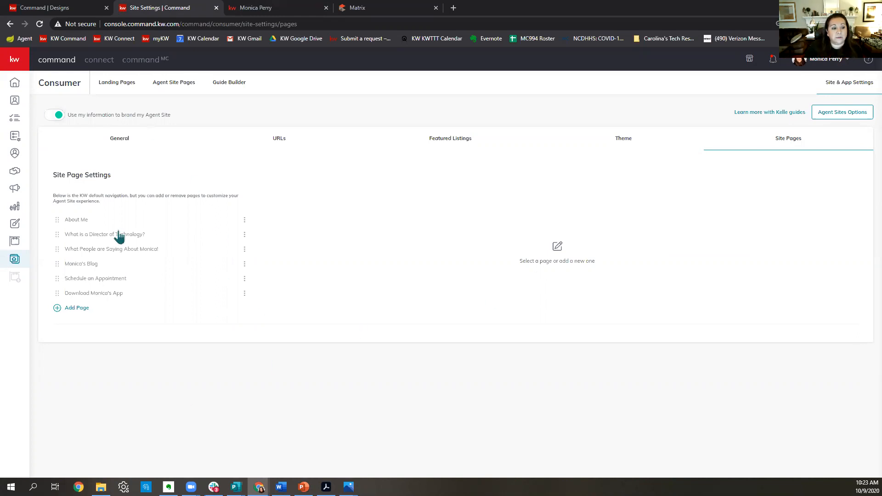
# Create a blank agent site page, 'new agent site 3wrtleh1', from the Consumer pages overview.
pyautogui.click(15, 259)
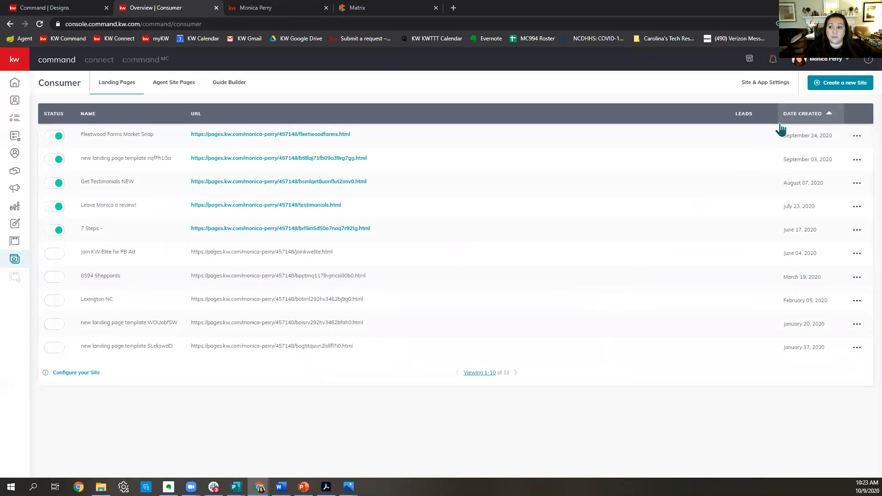
pyautogui.click(819, 89)
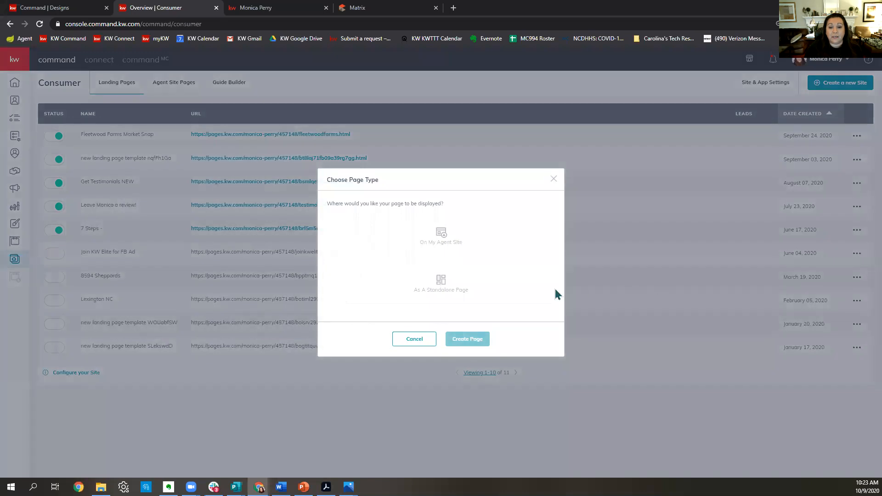
pyautogui.click(448, 245)
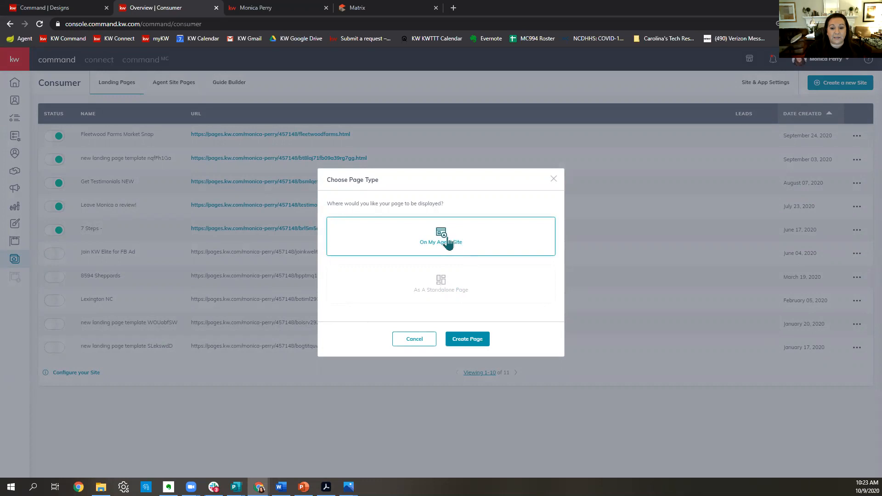
pyautogui.click(465, 341)
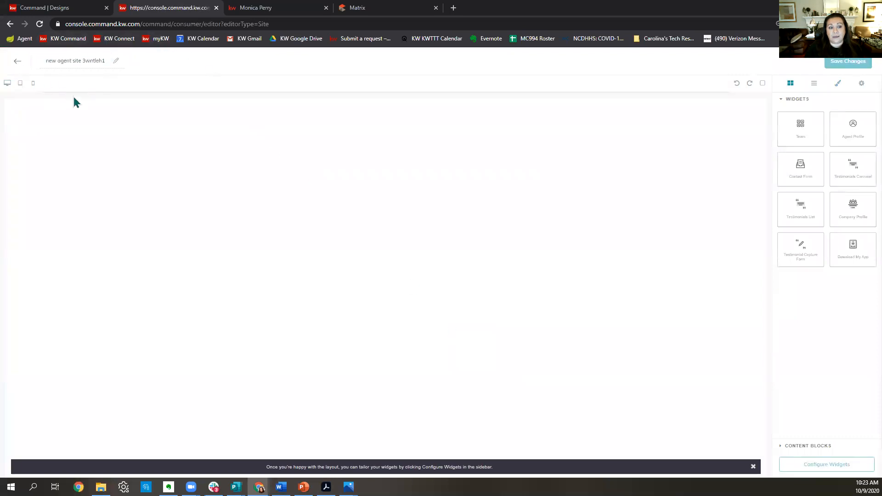
# Title the page 'Testimonials Capture 10.9.2020' and drag in the Testimonial Capture Form widget.
pyautogui.moveTo(41, 60); pyautogui.dragTo(182, 67)
pyautogui.write('Tes')
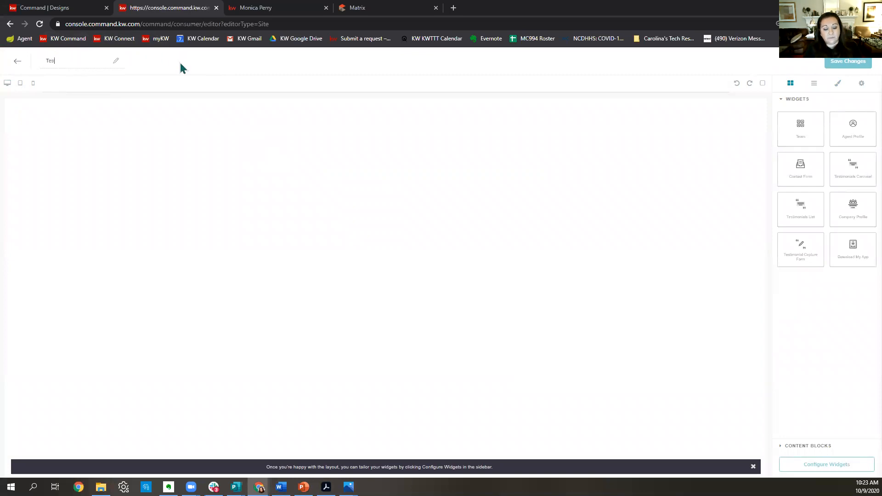
pyautogui.write('timonials')
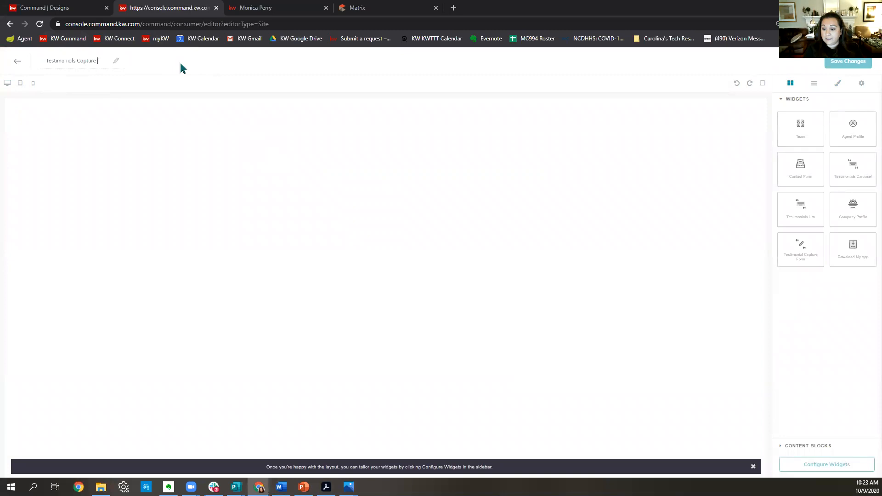
pyautogui.write('Capture 10.9.2020')
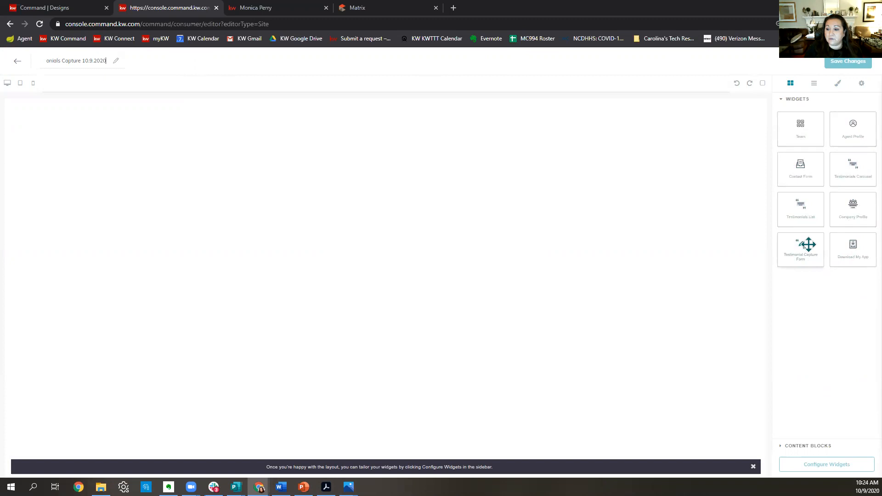
pyautogui.moveTo(808, 244); pyautogui.dragTo(454, 169)
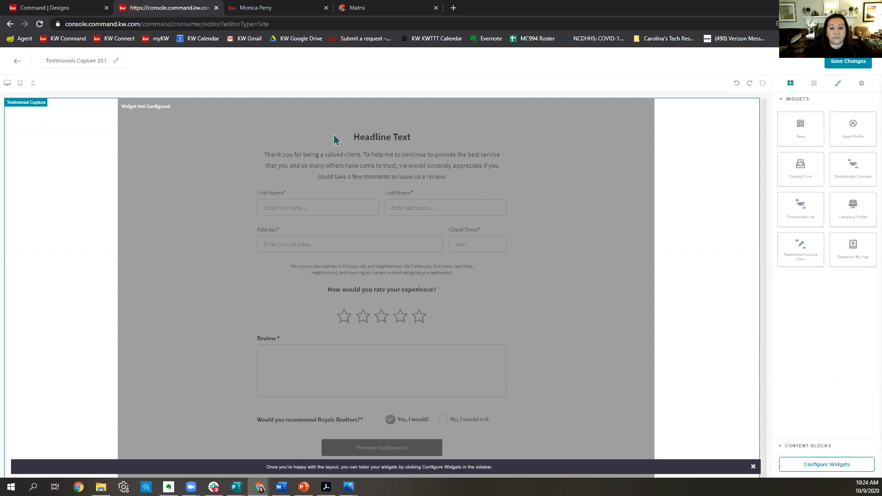
# Remove, re-add and delete the Testimonial Capture Form widget again, then reload the editor.
pyautogui.scroll(-1, 462, 213)
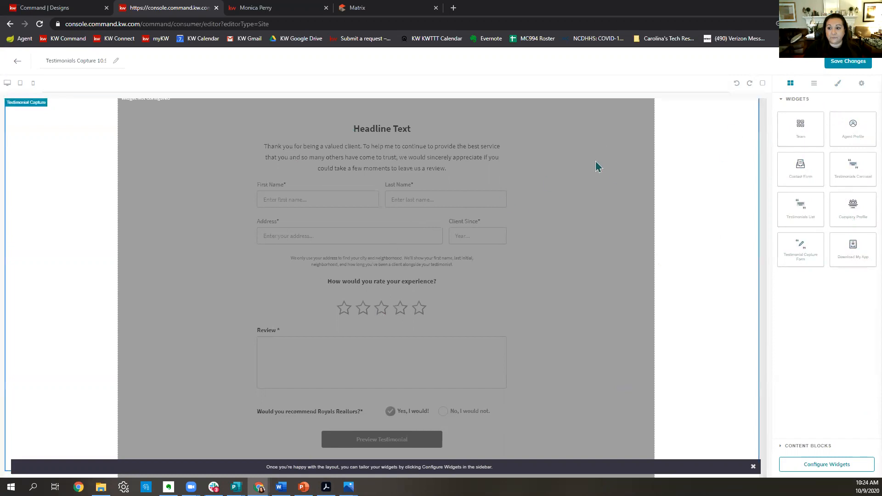
pyautogui.click(754, 104)
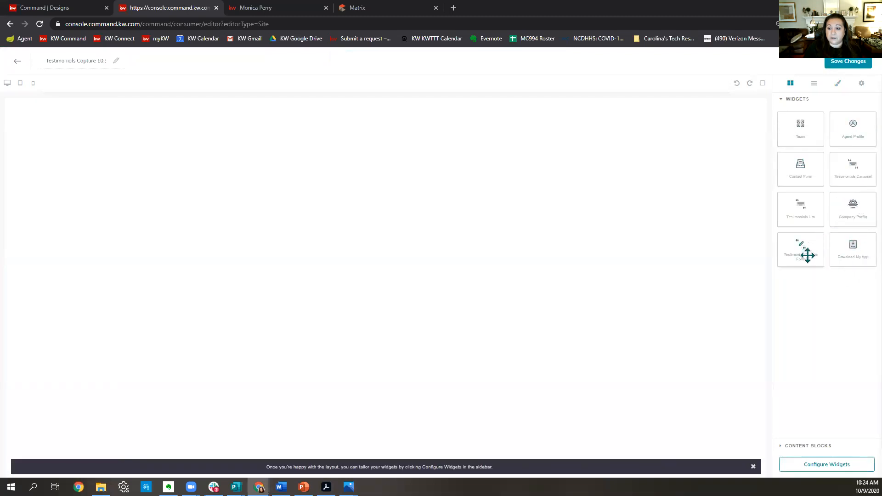
pyautogui.moveTo(808, 255); pyautogui.dragTo(503, 221)
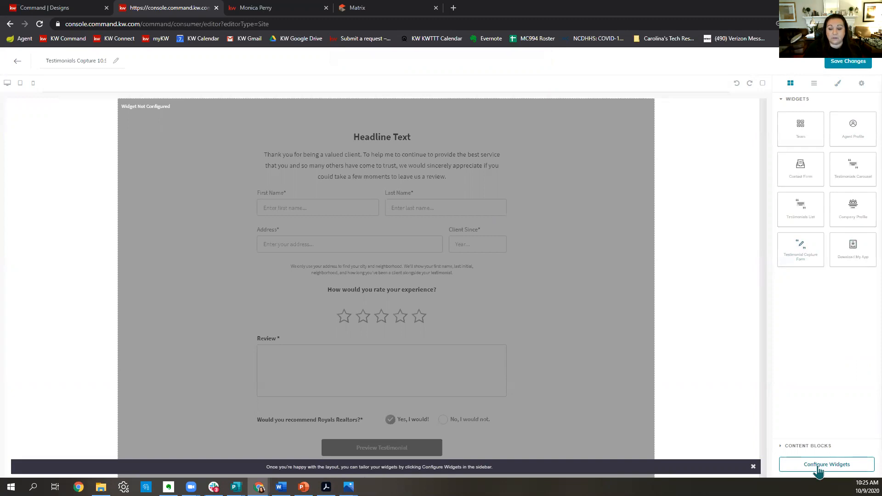
pyautogui.click(818, 465)
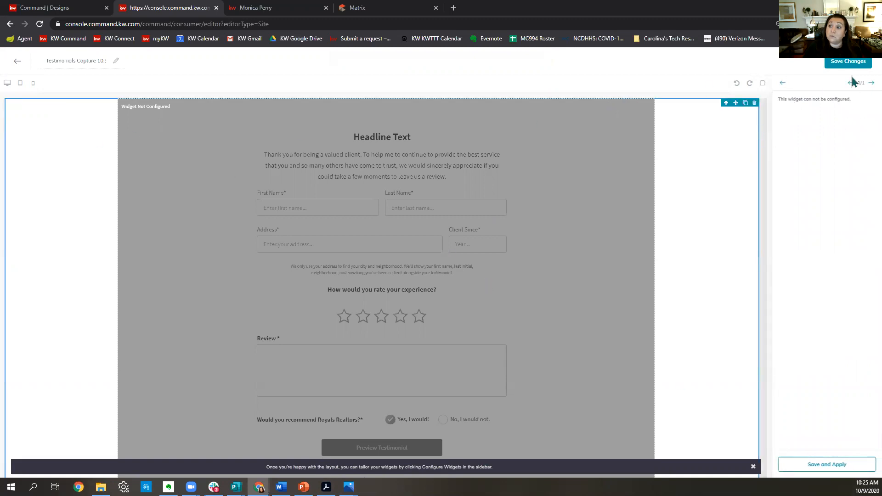
pyautogui.click(755, 103)
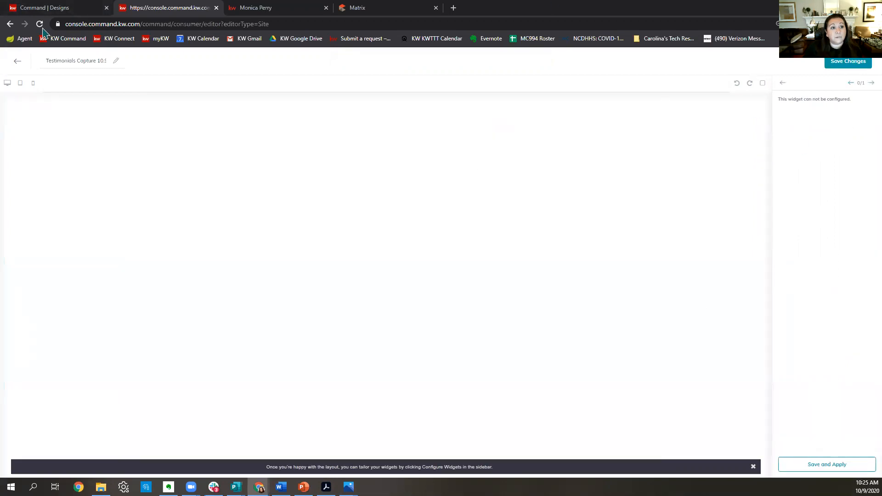
pyautogui.click(39, 23)
# After the reload, rename the page 'Testimonials Capture'.
pyautogui.click(485, 77)
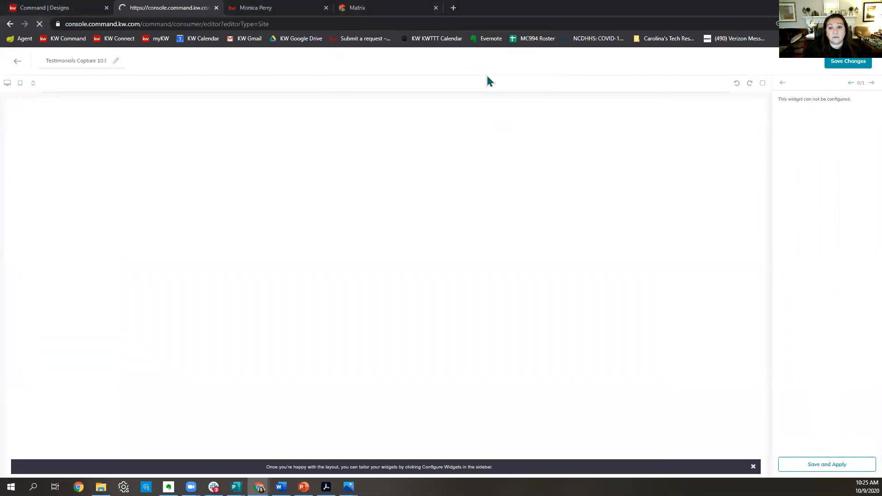
pyautogui.click(47, 59)
pyautogui.moveTo(80, 65); pyautogui.dragTo(180, 76)
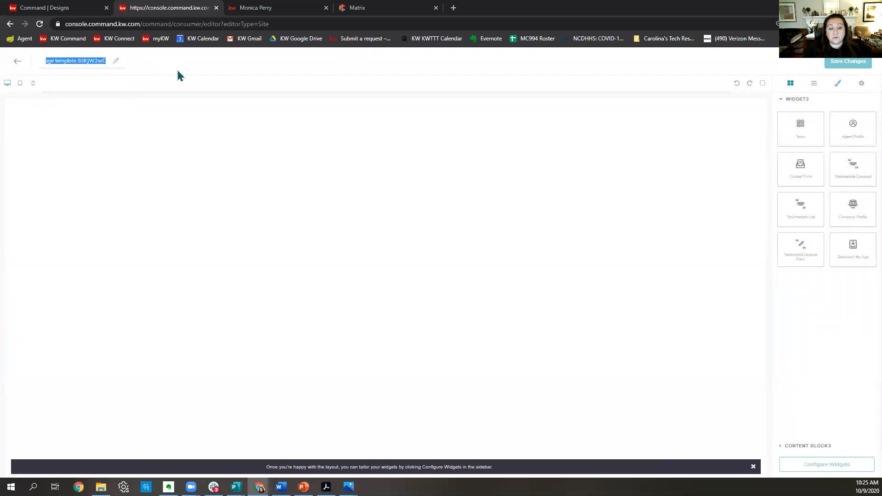
pyautogui.write('Testimonials Capture')
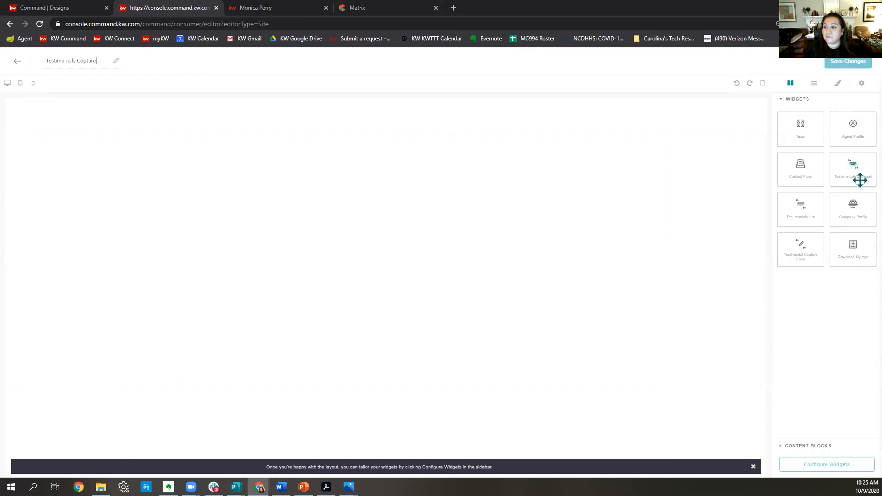
# Place the Testimonial Capture Form on the page and confirm it in the Configure Widgets list.
pyautogui.moveTo(816, 252); pyautogui.dragTo(512, 217)
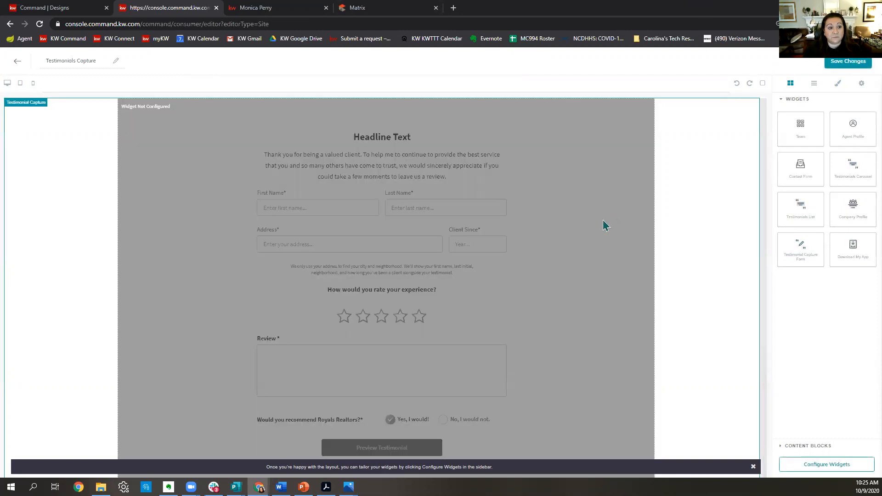
pyautogui.scroll(-1, 606, 225)
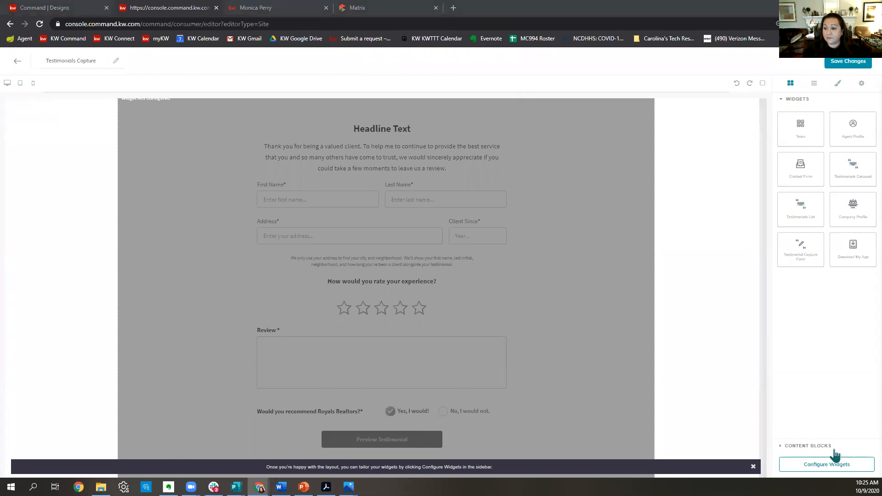
pyautogui.click(831, 466)
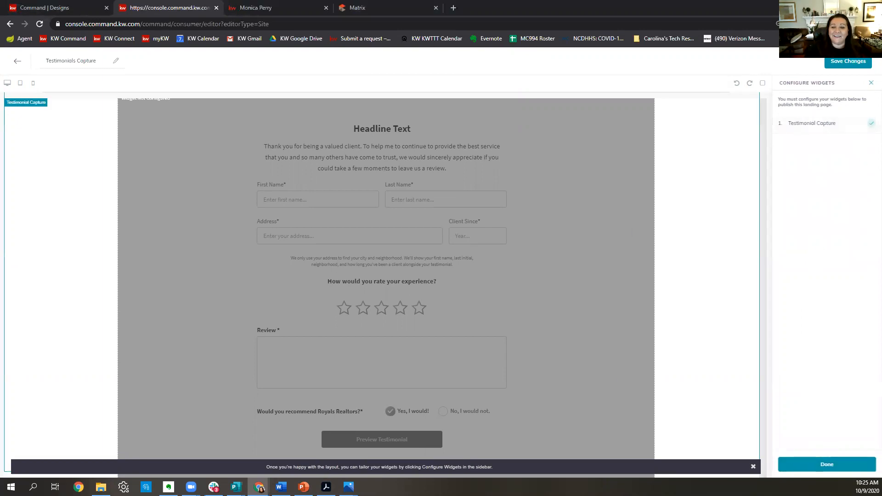
# Set the Testimonial Capture team name to the agent's name and headline 'Please leave us a review!'.
pyautogui.click(812, 123)
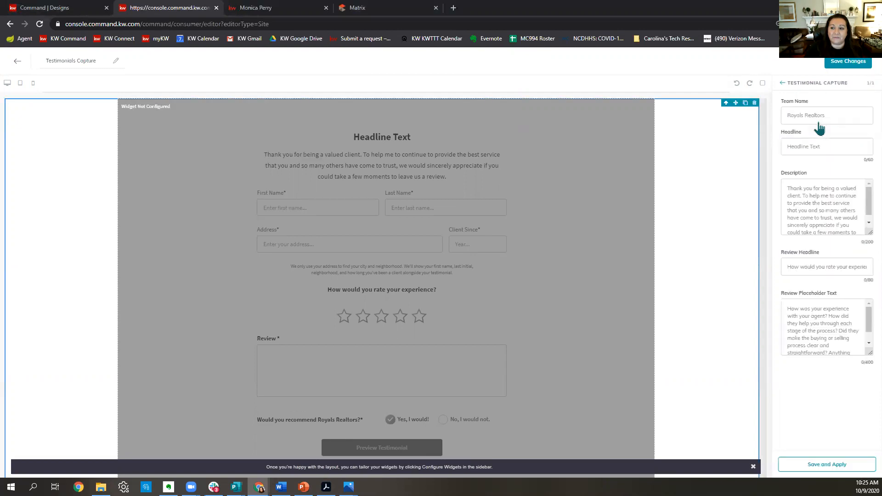
pyautogui.click(828, 118)
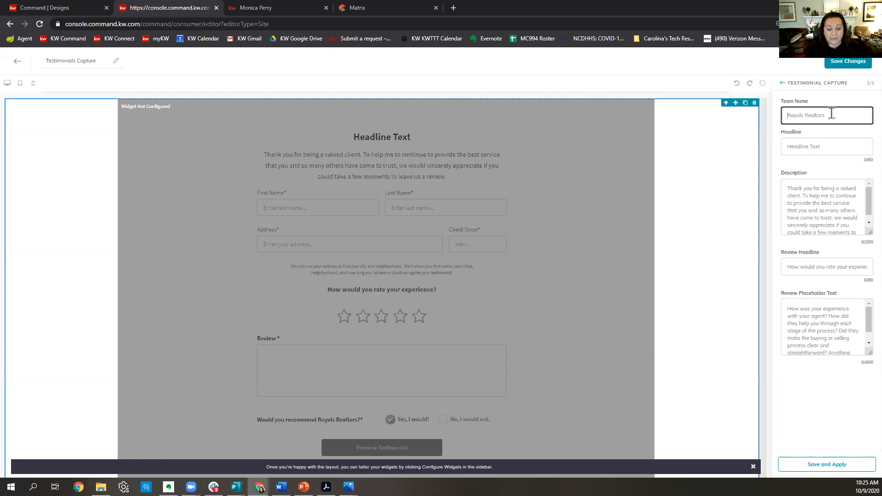
pyautogui.write('MOn')
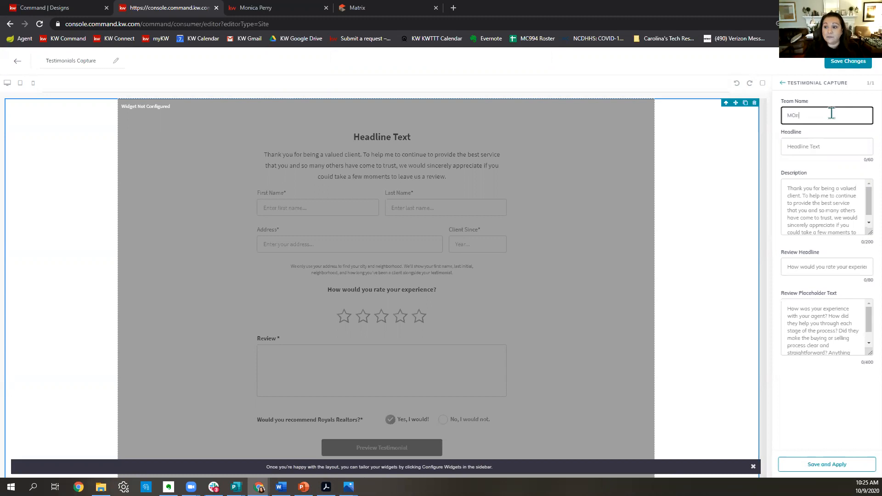
pyautogui.write('M')
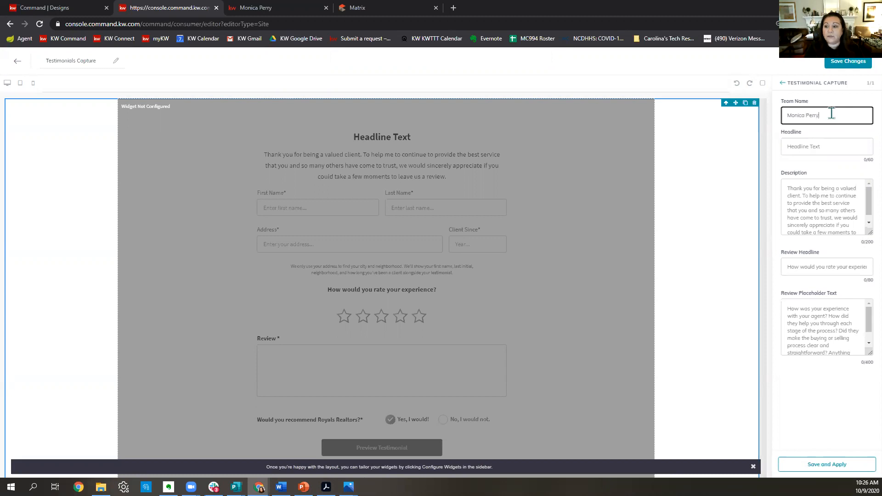
pyautogui.click(820, 152)
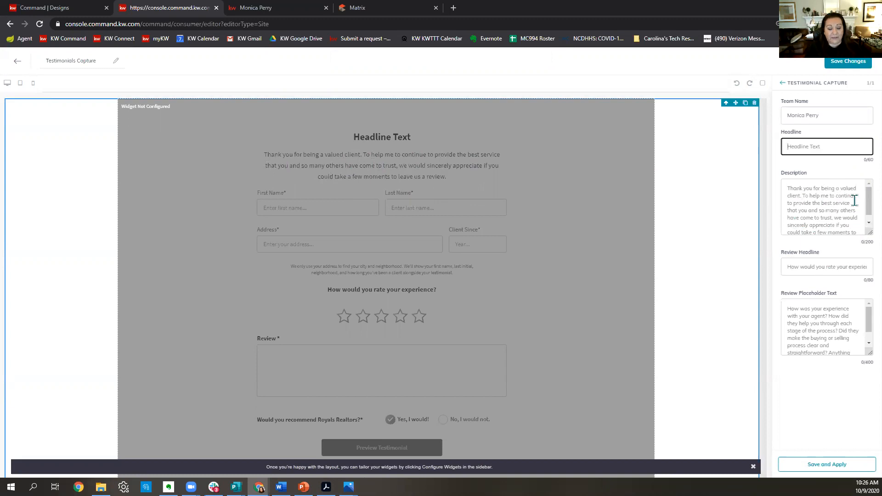
pyautogui.write('Fi')
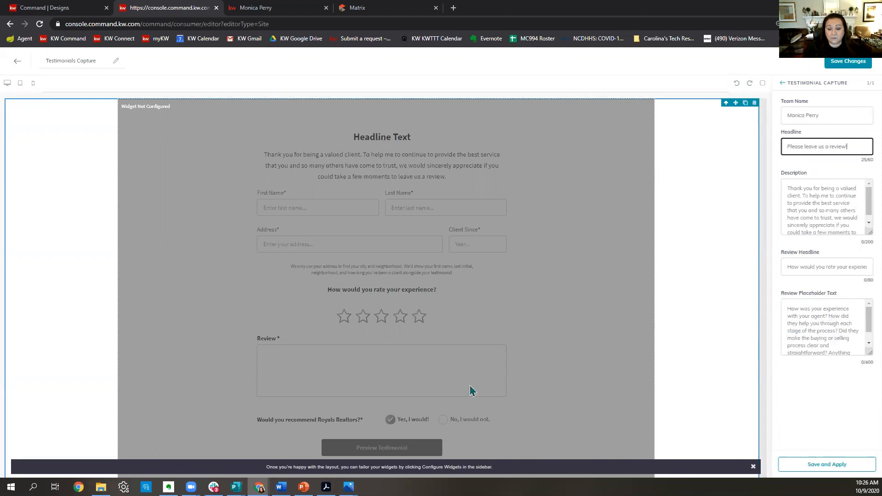
pyautogui.scroll(-1, 391, 406)
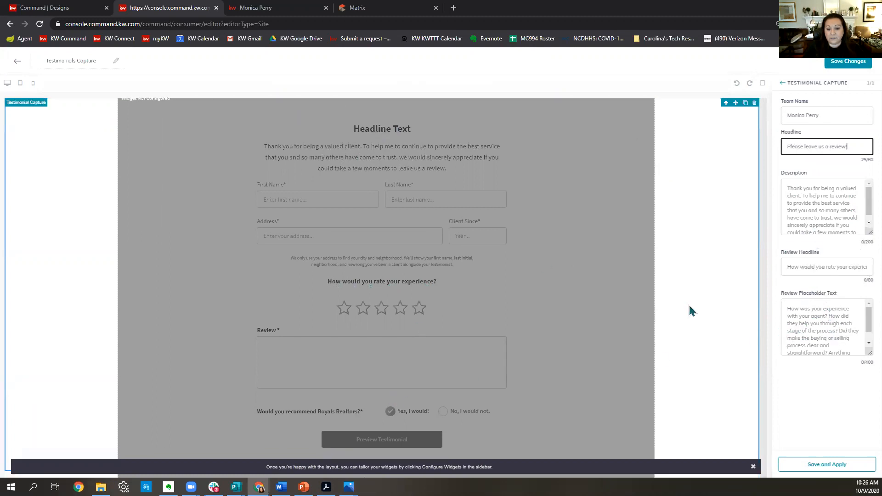
pyautogui.click(841, 465)
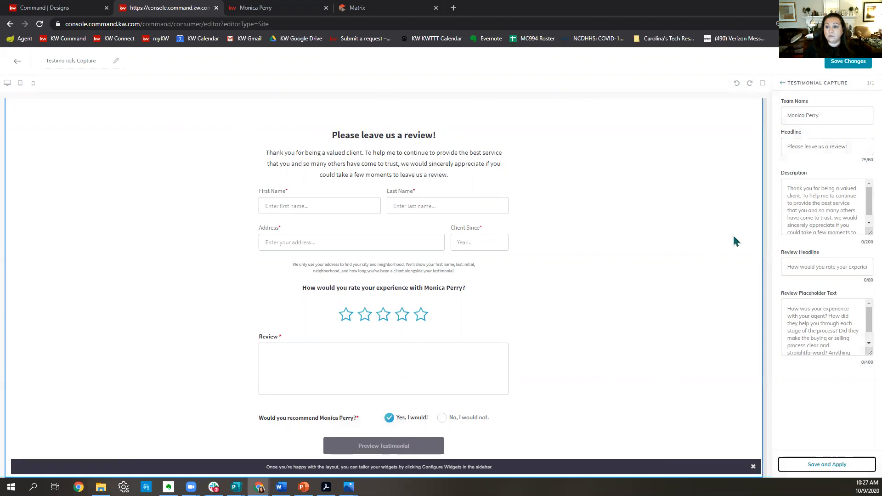
# Apply the form settings, save the Testimonials Capture page, and publish it on the agent site.
pyautogui.click(820, 467)
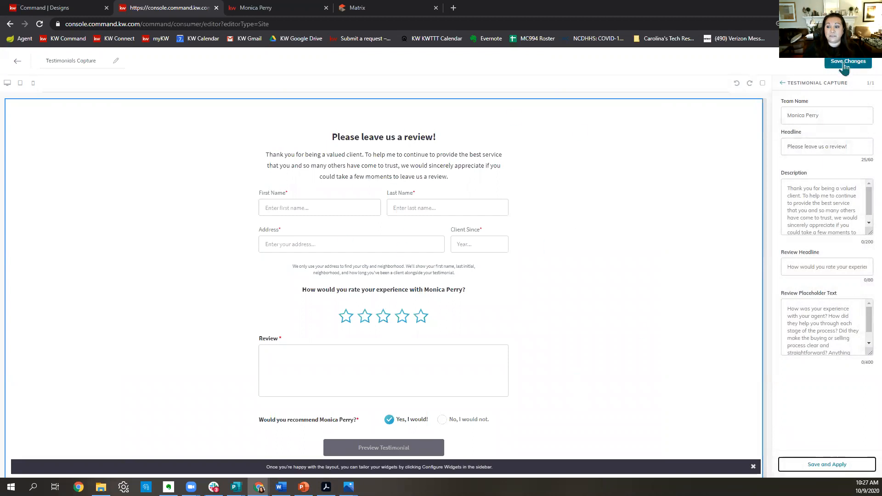
pyautogui.click(845, 67)
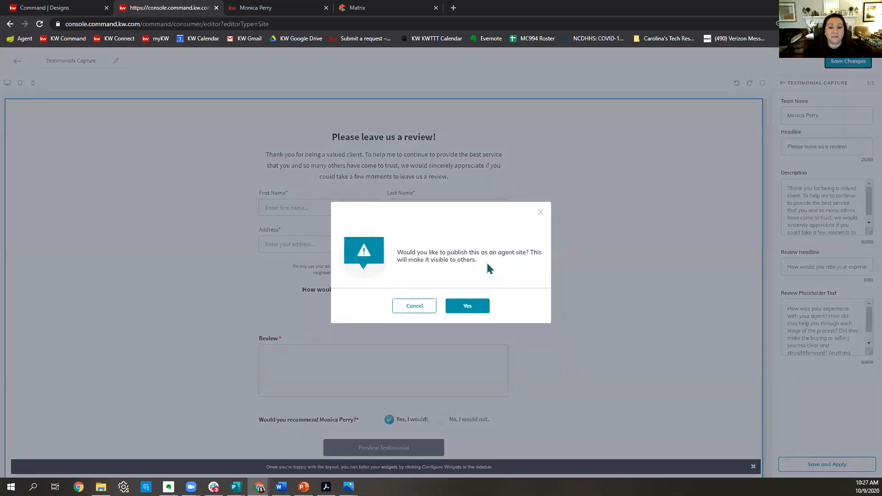
pyautogui.click(464, 311)
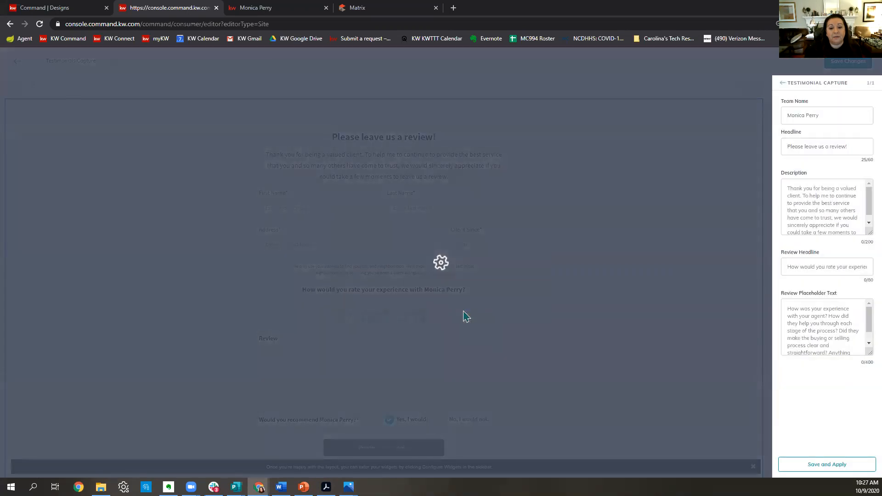
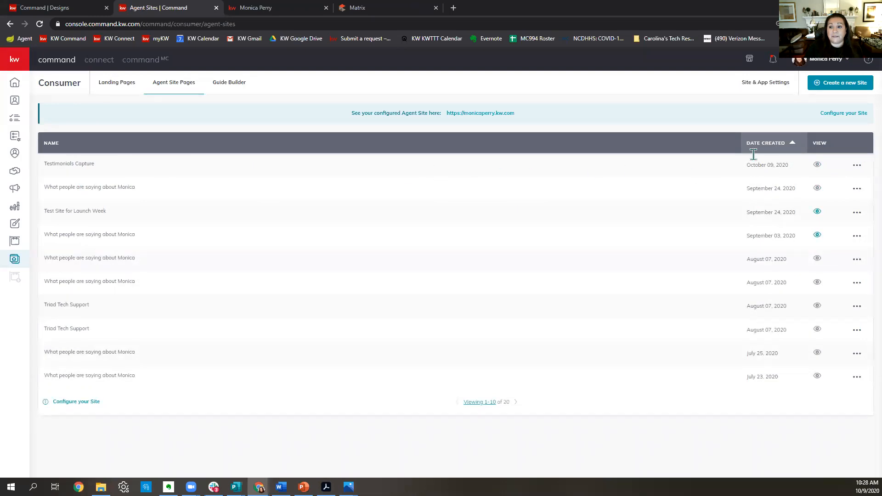
# Add a new agent-site page linked to the Testimonials Capture content.
pyautogui.click(763, 87)
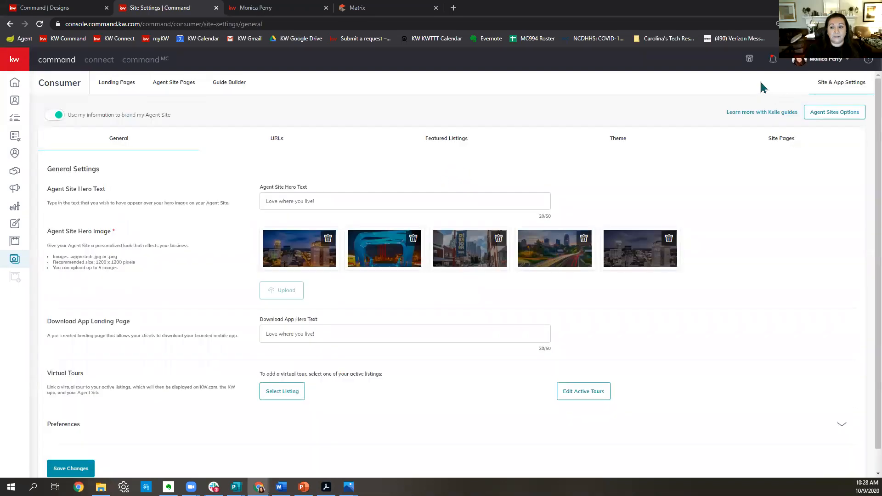
pyautogui.click(789, 146)
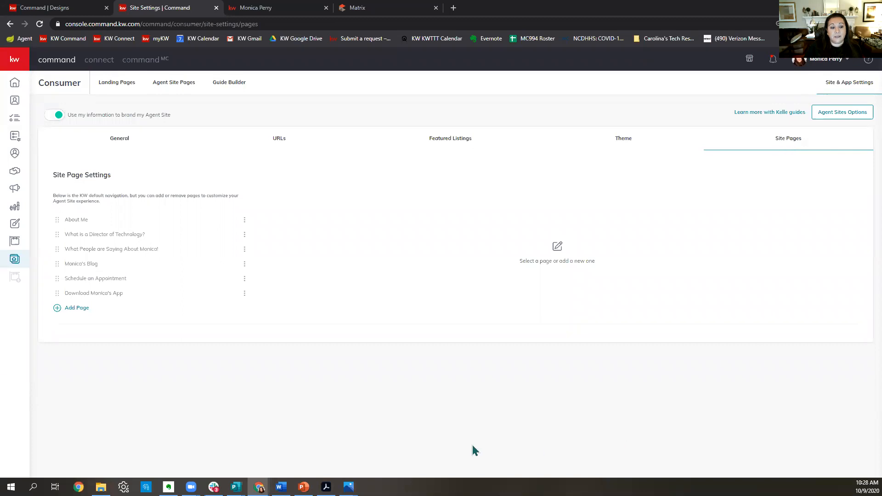
pyautogui.click(79, 311)
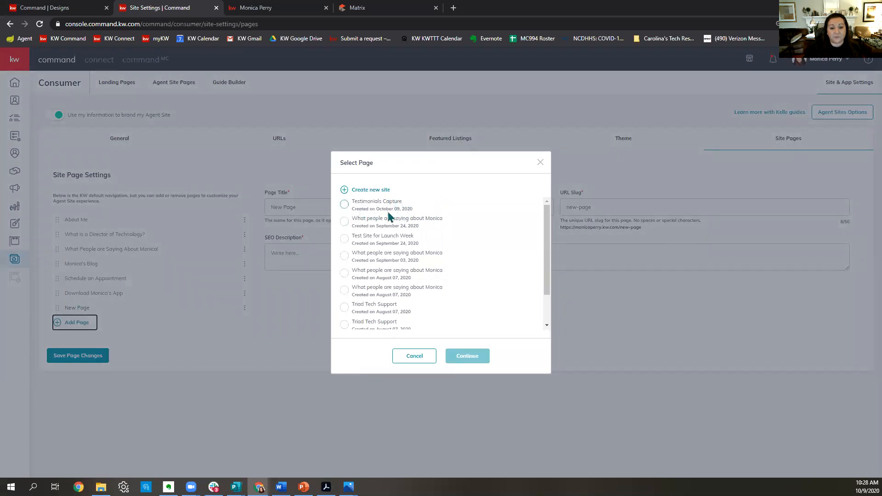
pyautogui.click(345, 205)
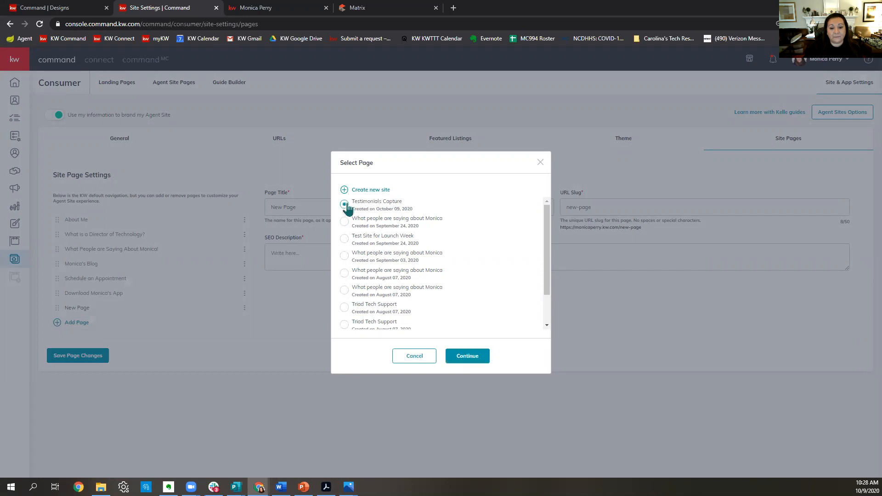
pyautogui.click(475, 357)
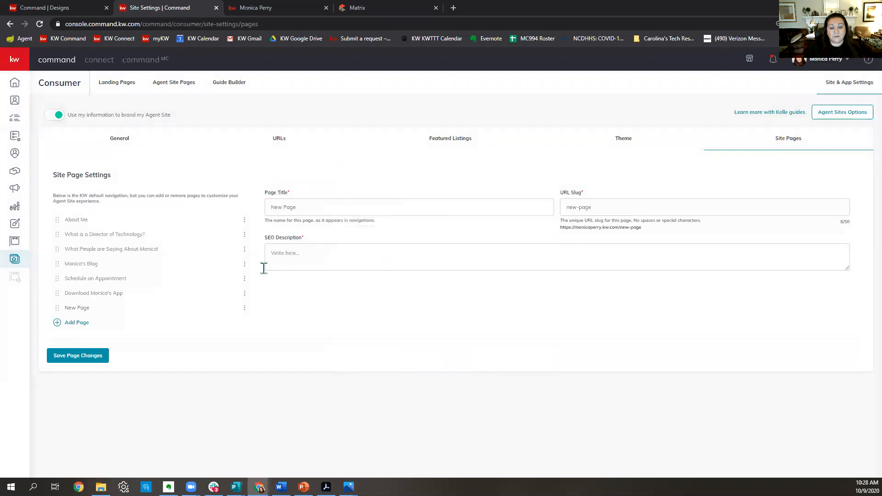
# Title the page 'Leave us a review' and add a custom URL slug and a client-review SEO description.
pyautogui.click(329, 209)
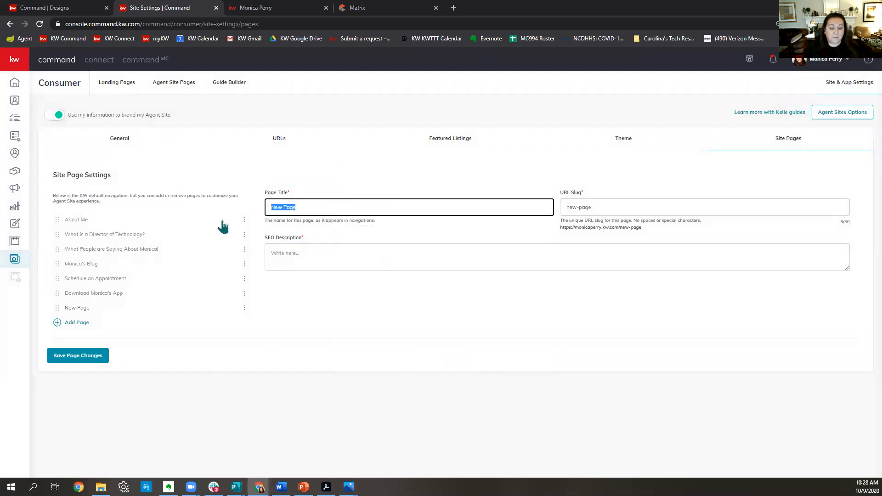
pyautogui.write('Leave ')
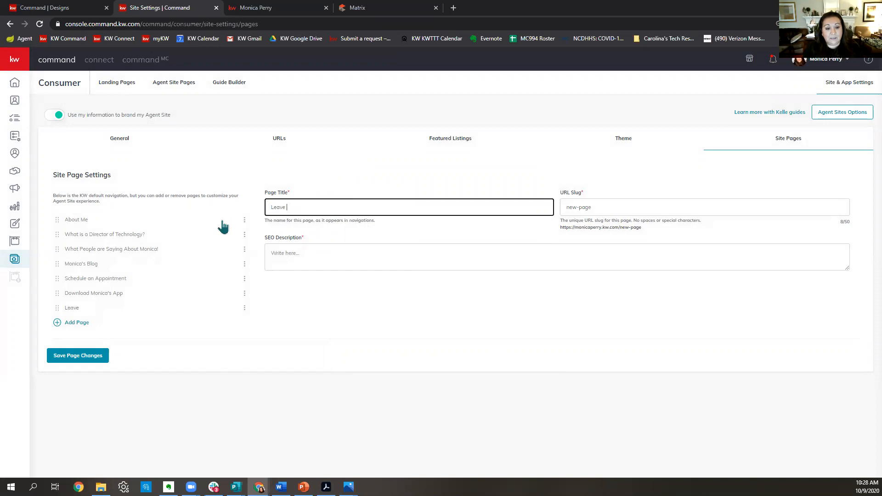
pyautogui.write('us a review!')
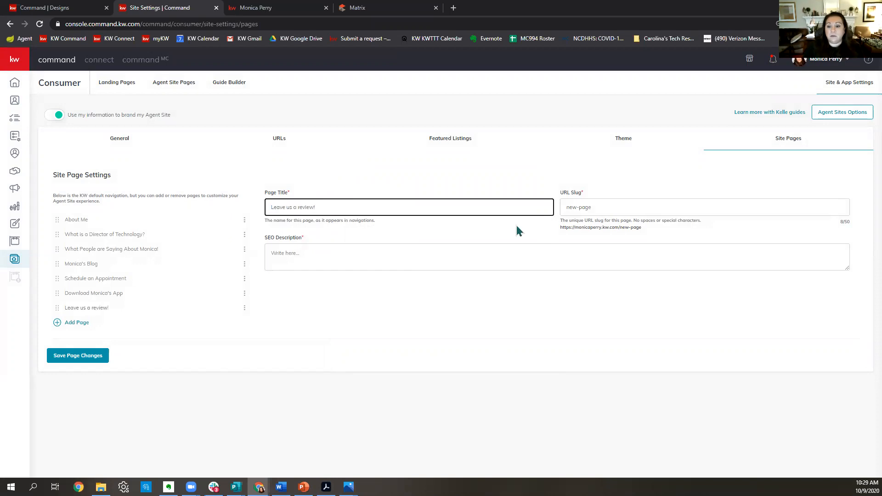
pyautogui.press('Tab')
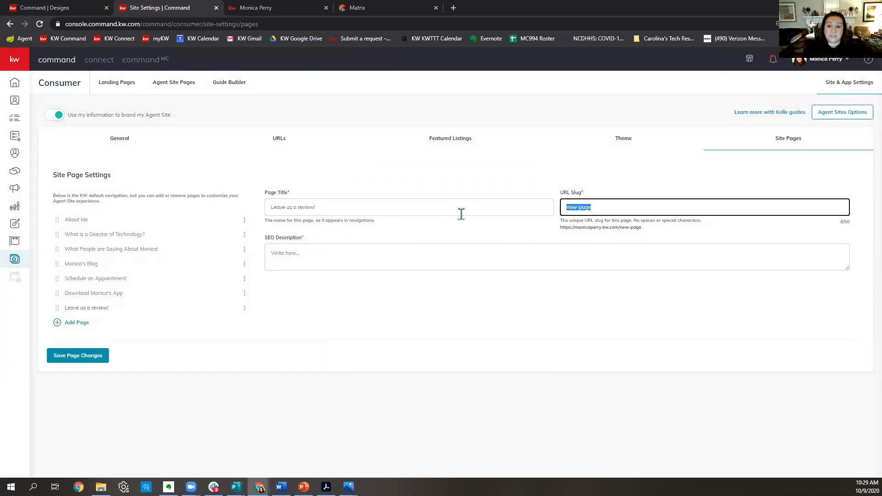
pyautogui.write('reviewmonica')
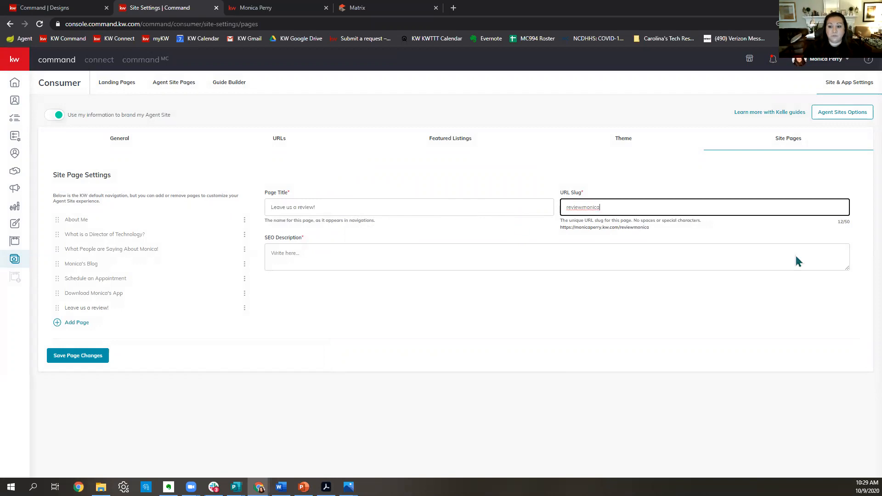
pyautogui.click(319, 260)
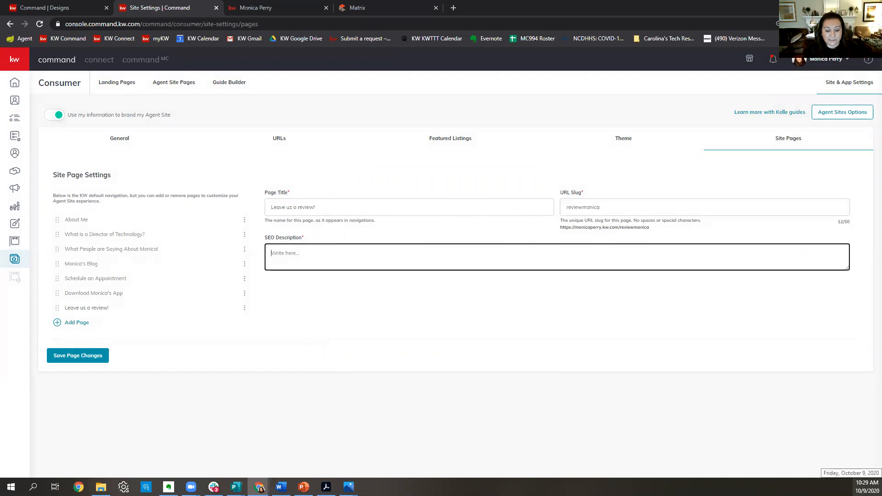
pyautogui.write('P')
pyautogui.press('BackSpace')
pyautogui.write('A place ')
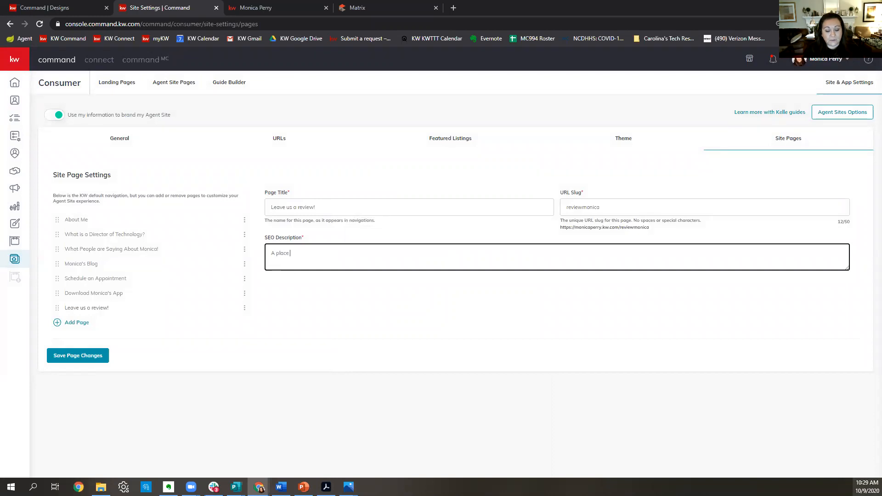
pyautogui.write('for cli')
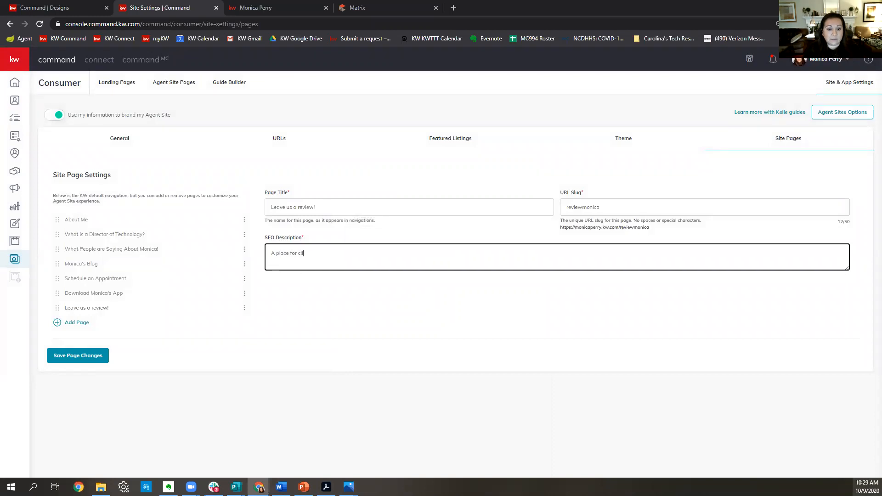
pyautogui.write('ents to revi')
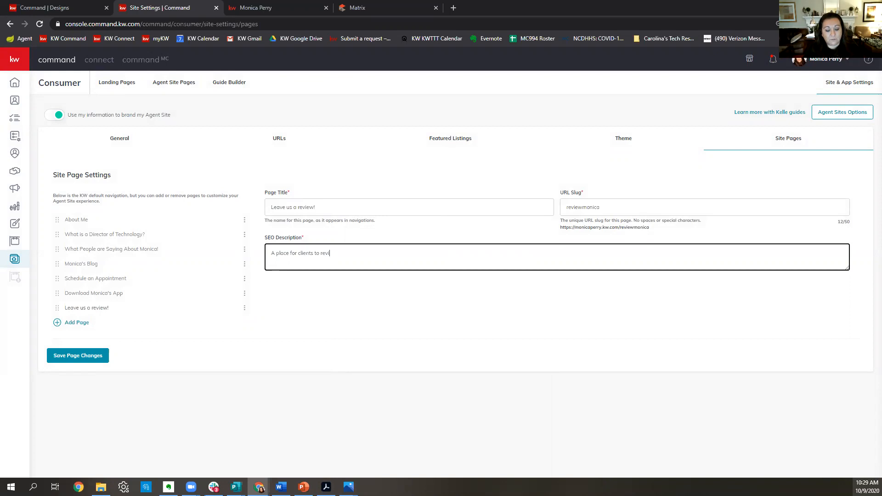
pyautogui.write('ew Monica Per')
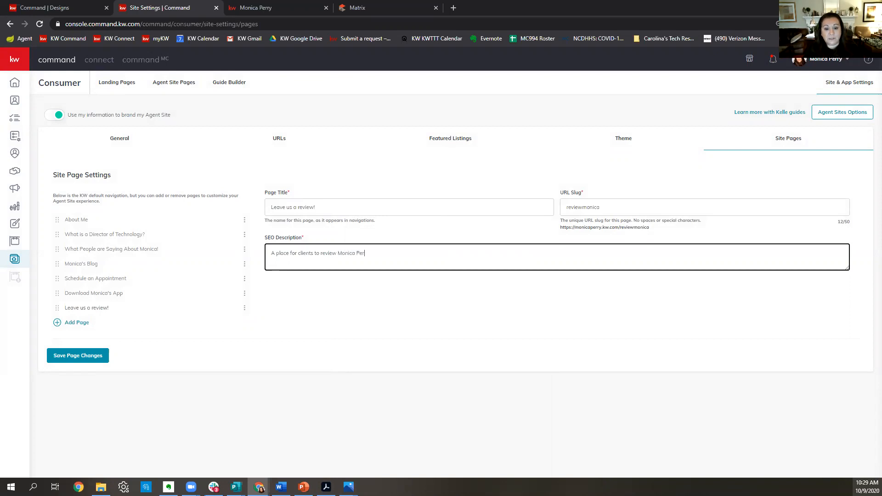
pyautogui.write('ry with Ek')
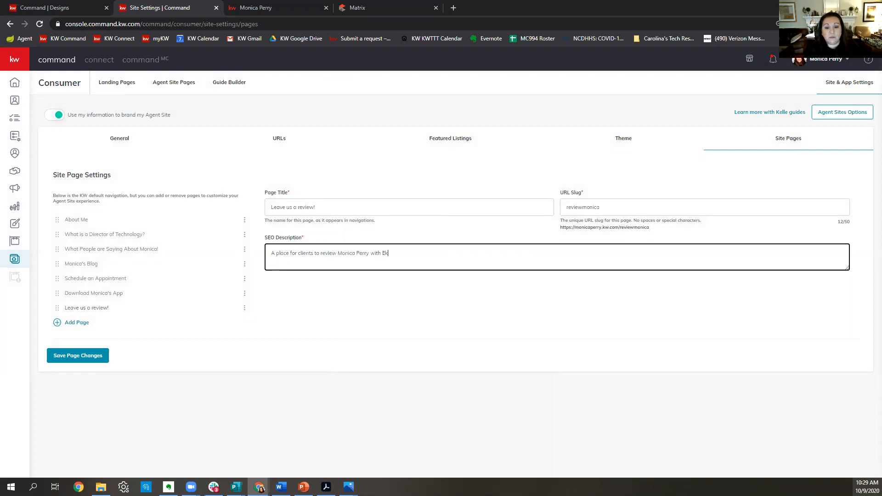
pyautogui.press('BackSpace')
pyautogui.press('BackSpace')
pyautogui.write('Keller Williams Realty.')
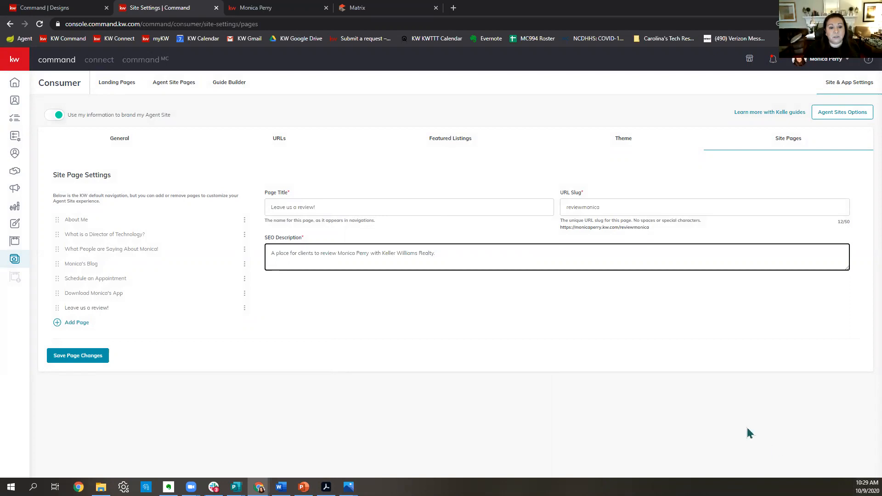
# Save the page changes and bring the live agent website to the front.
pyautogui.click(90, 366)
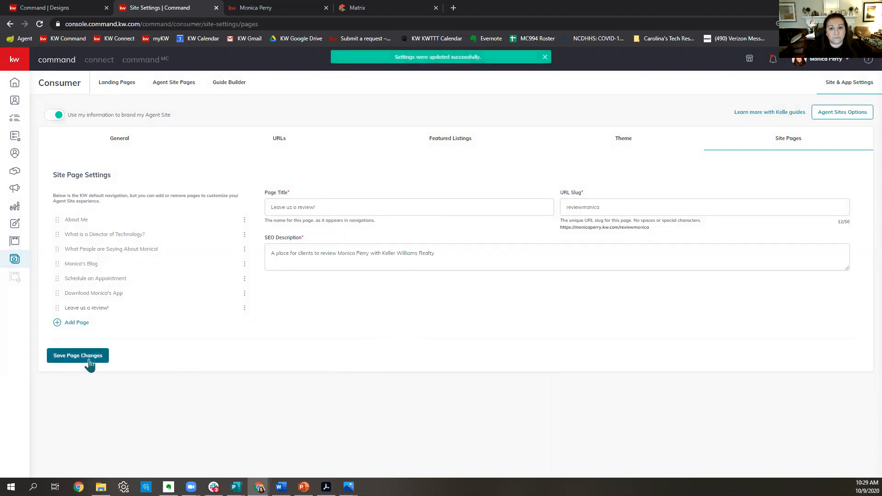
pyautogui.click(545, 58)
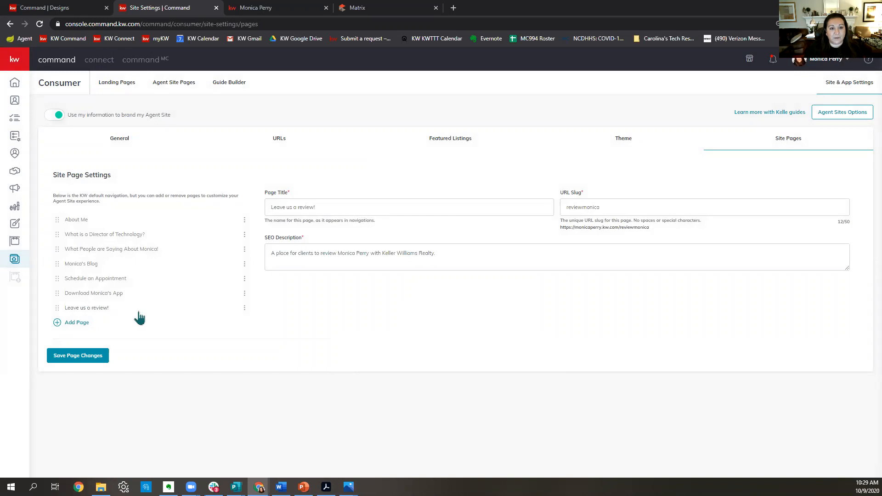
pyautogui.click(293, 9)
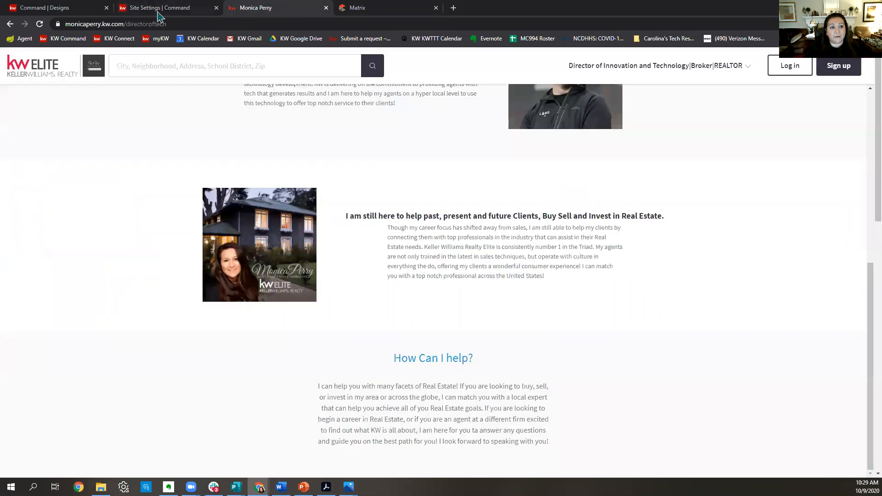
# Reload the agent website and go to the new Leave Us A Review! page.
pyautogui.click(39, 25)
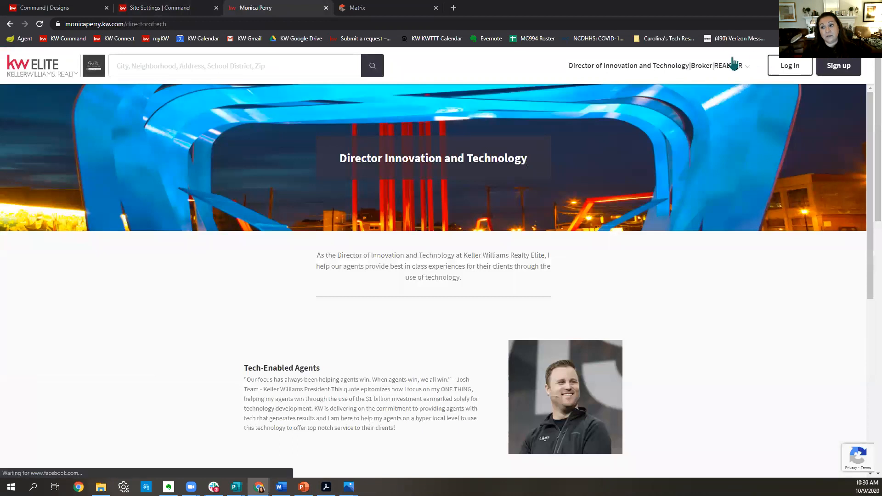
pyautogui.click(726, 66)
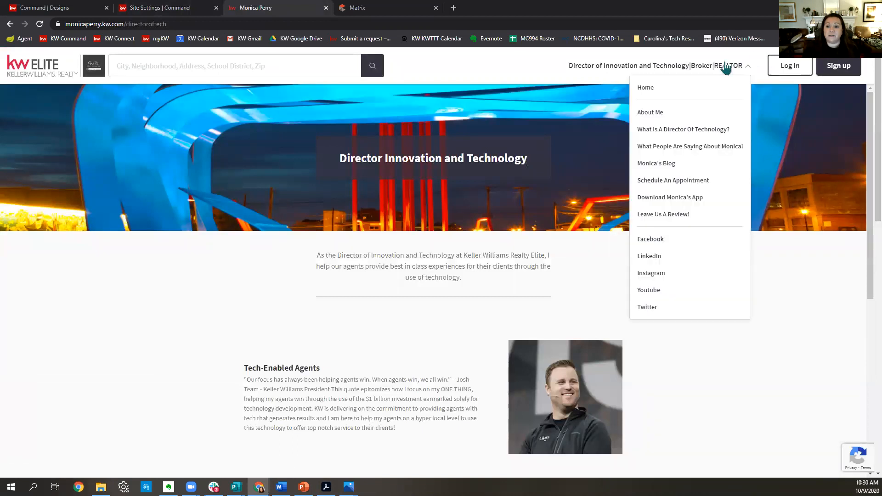
pyautogui.click(669, 216)
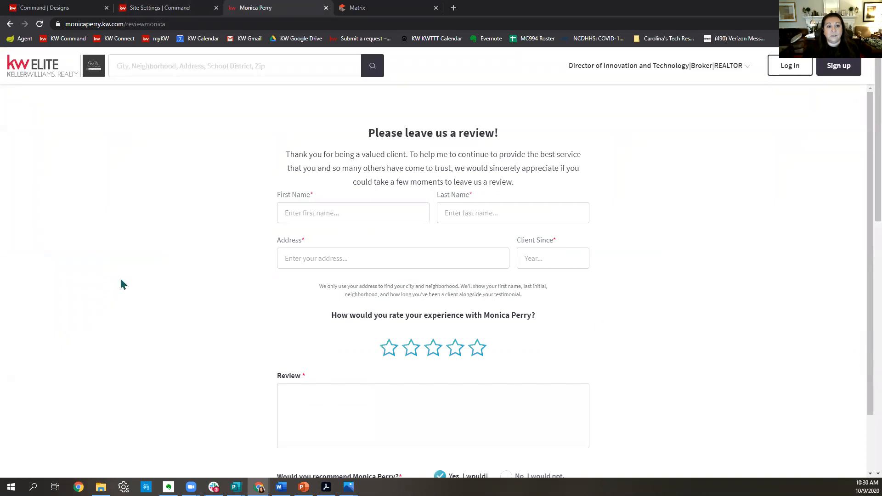
pyautogui.scroll(-1, 791, 278)
pyautogui.scroll(-1, 791, 274)
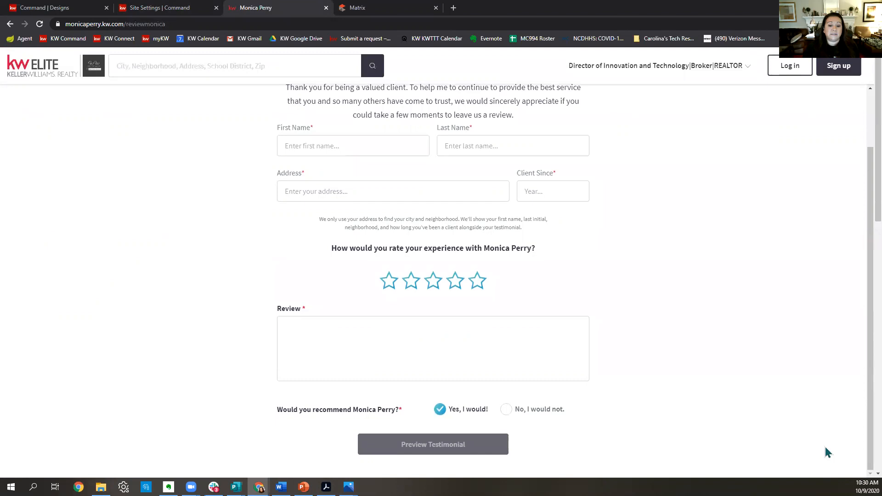
pyautogui.scroll(2, 829, 451)
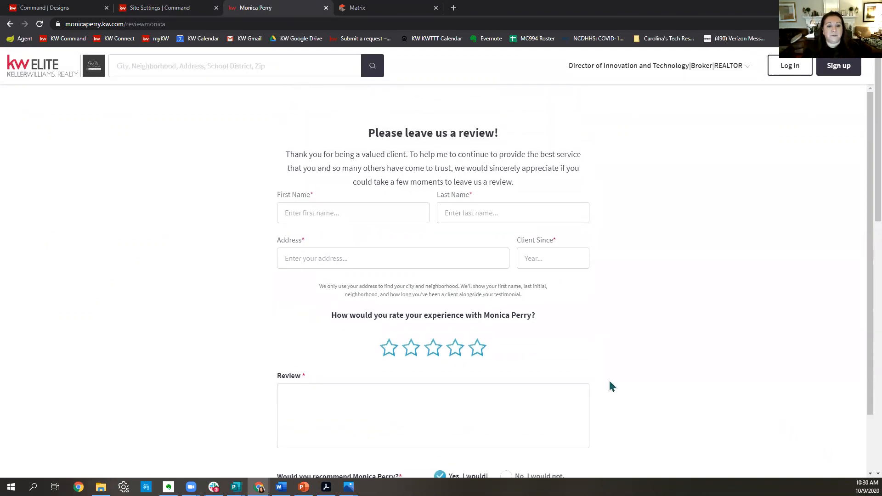
# Fill in a sample client's first and last name and the Winston-Salem, NC, USA address.
pyautogui.click(335, 217)
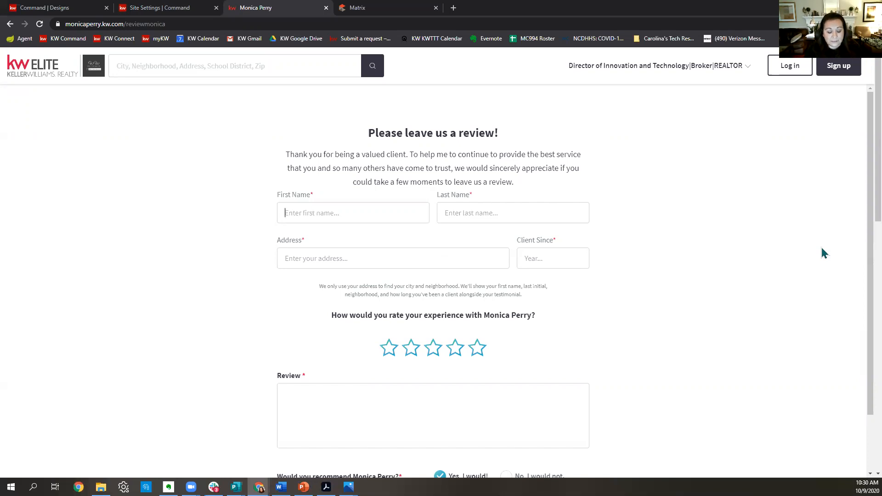
pyautogui.write('Billy')
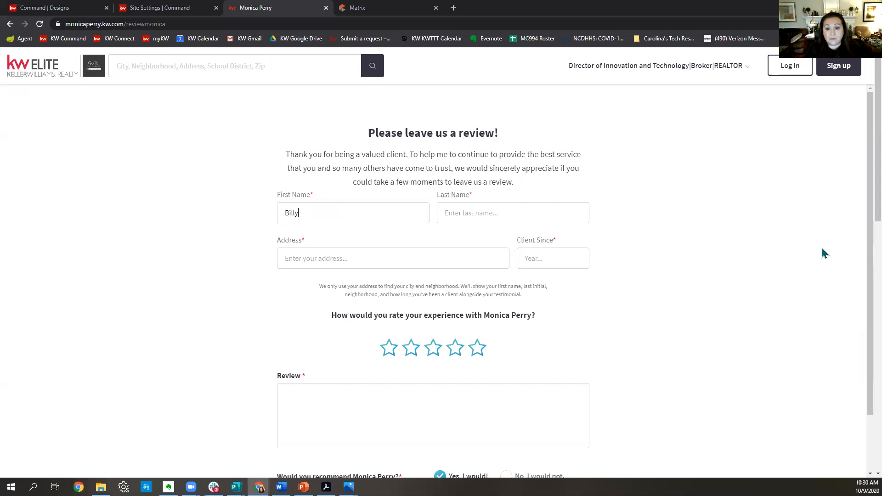
pyautogui.press('Tab')
pyautogui.write('Buyer')
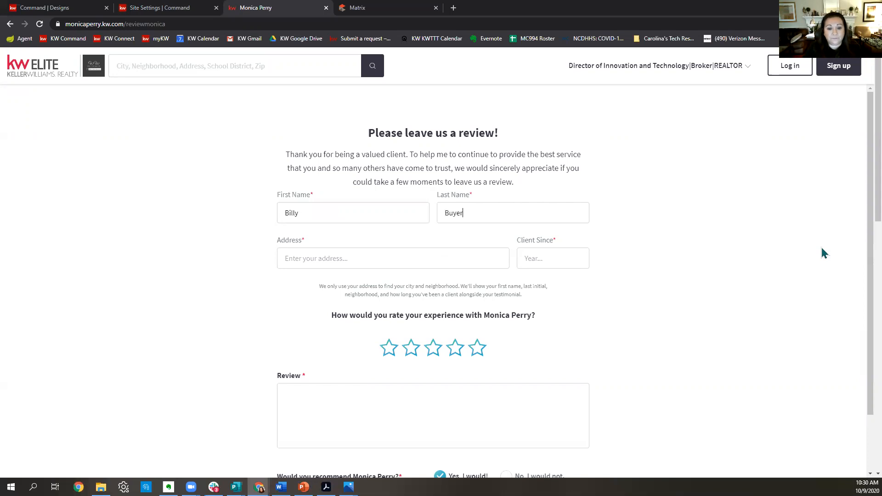
pyautogui.click(331, 257)
pyautogui.write('Winston')
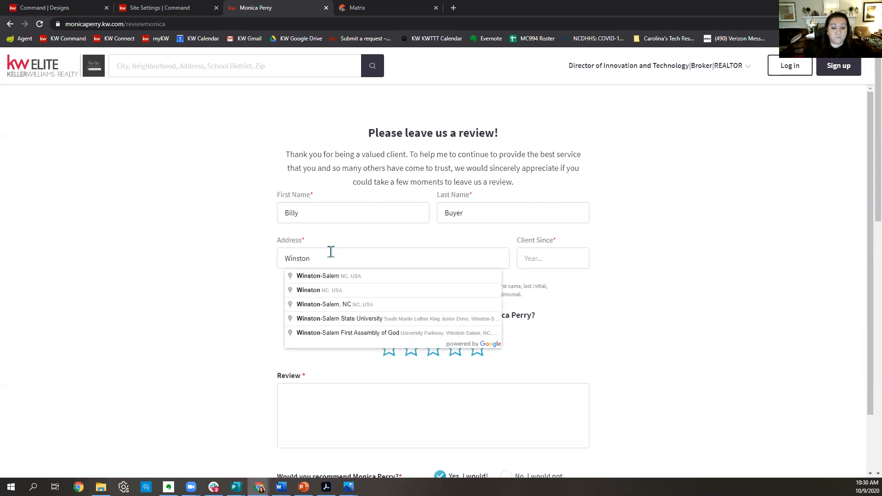
pyautogui.click(348, 277)
# Set Client Since to 2019 and give a five-star rating.
pyautogui.click(555, 258)
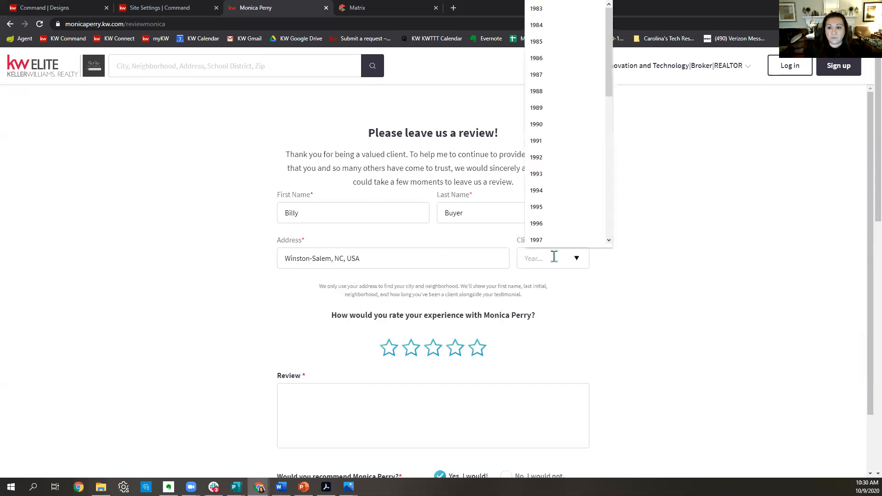
pyautogui.scroll(-8, 569, 201)
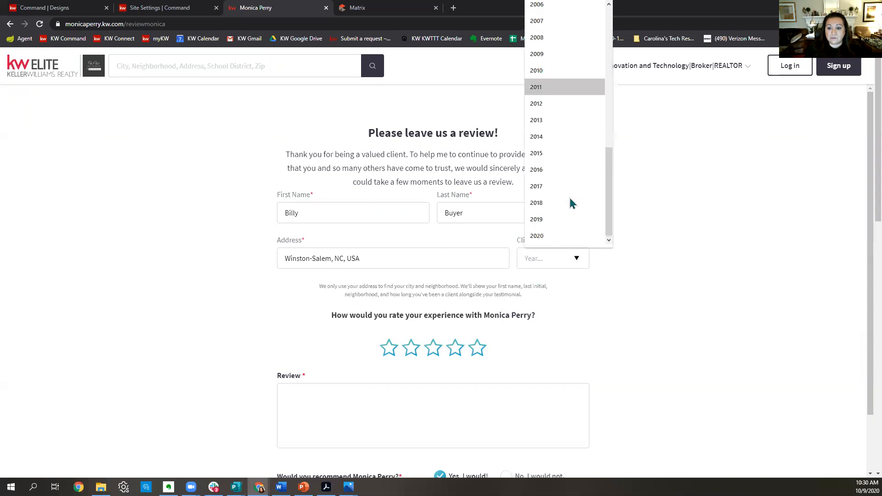
pyautogui.click(565, 220)
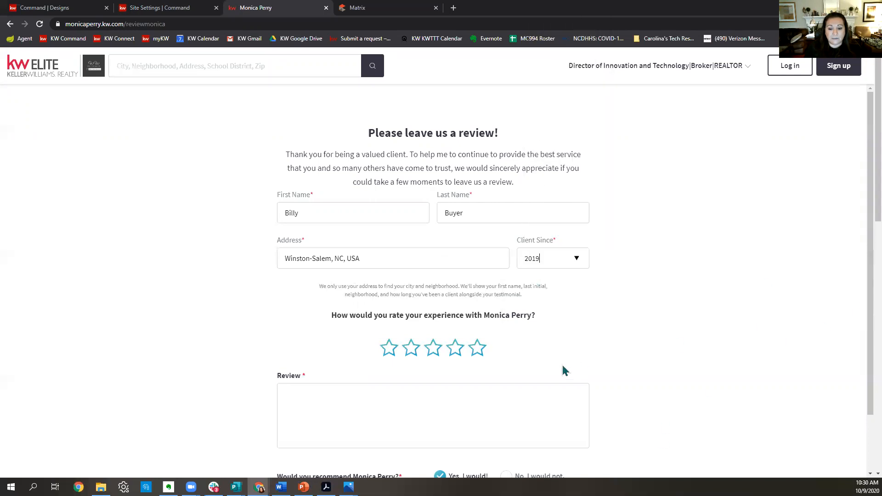
pyautogui.click(478, 349)
pyautogui.scroll(-2, 503, 353)
pyautogui.click(483, 334)
# Write the review 'Great to work with', preview the testimonial, and submit it.
pyautogui.write('G')
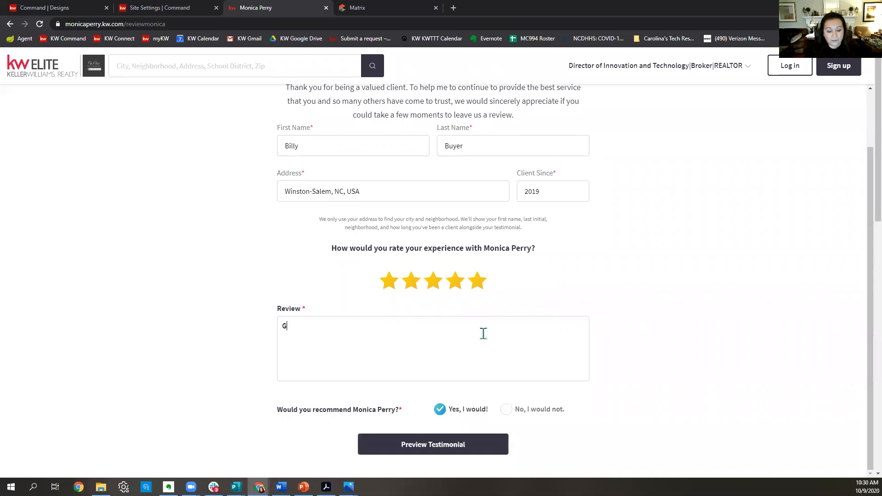
pyautogui.write('reat to work with!')
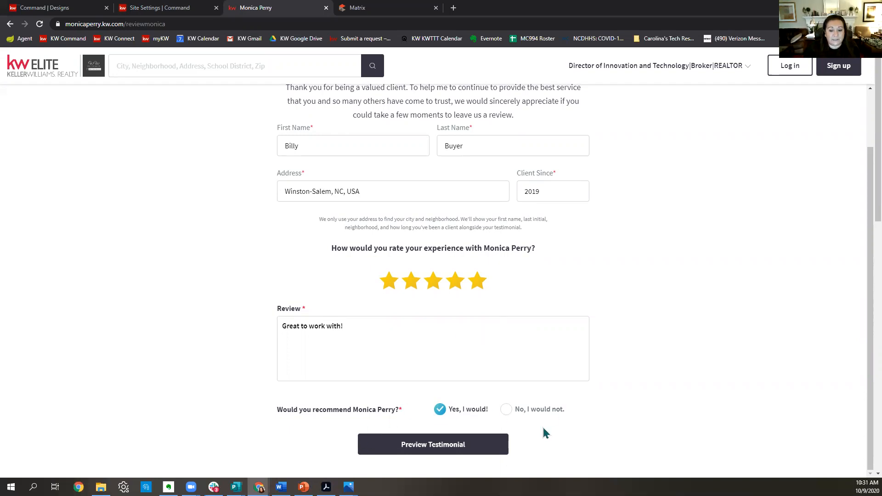
pyautogui.click(457, 452)
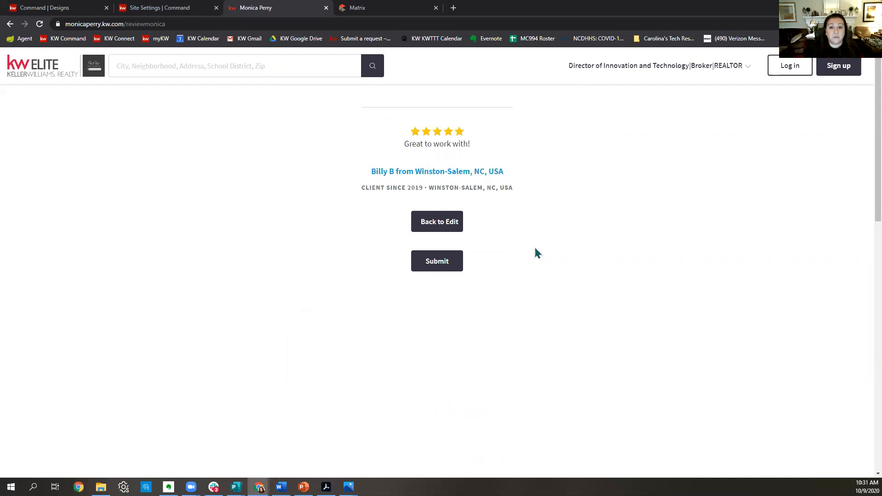
pyautogui.click(420, 265)
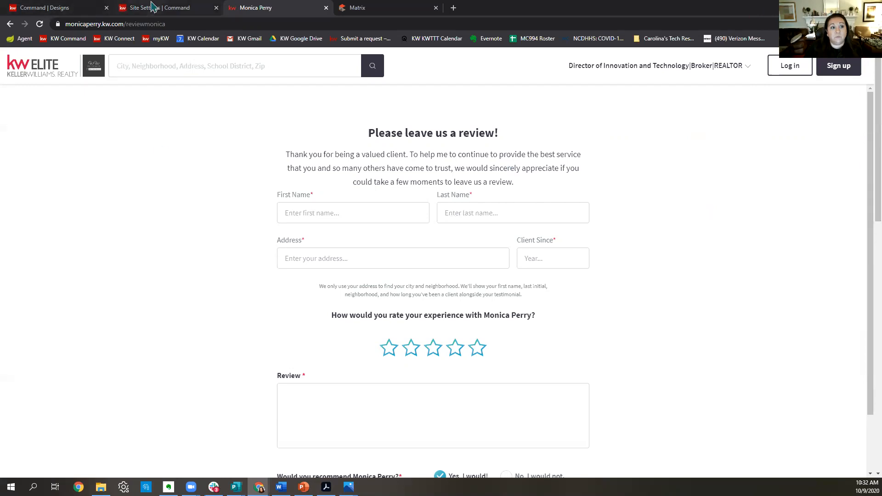
# From Consumer > Landing Pages, create a new page on the agent site.
pyautogui.click(154, 7)
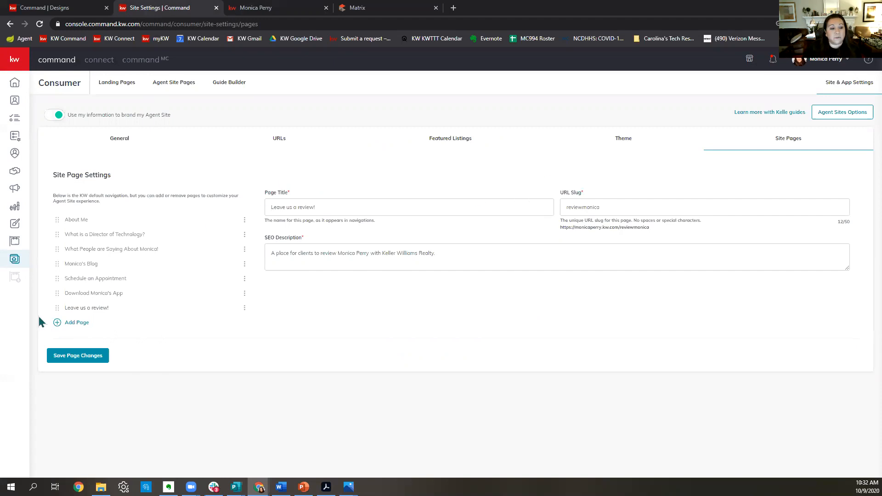
pyautogui.click(16, 263)
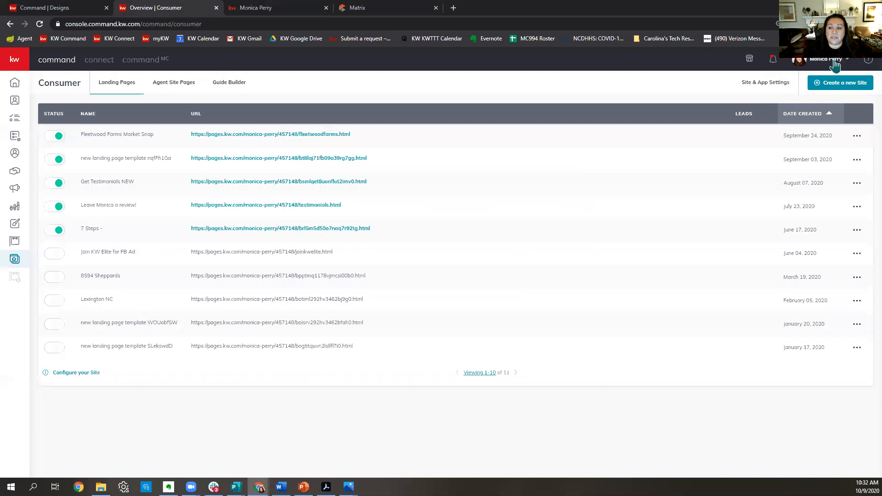
pyautogui.click(861, 86)
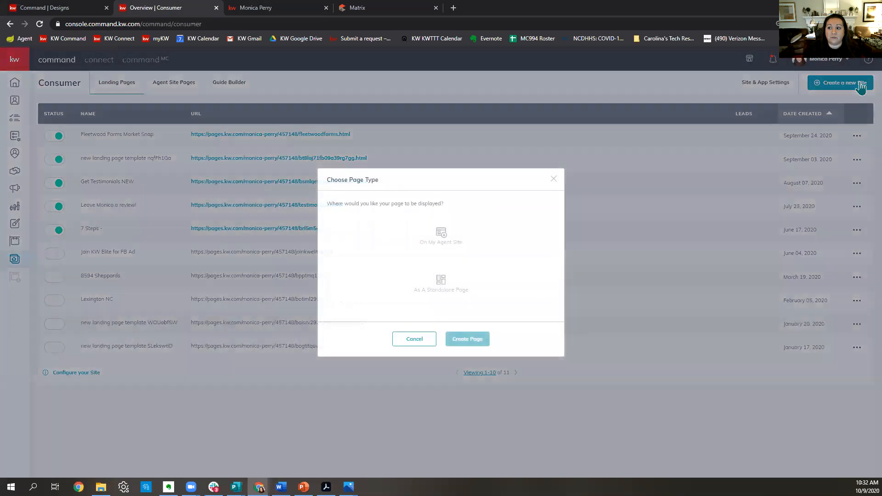
pyautogui.click(460, 237)
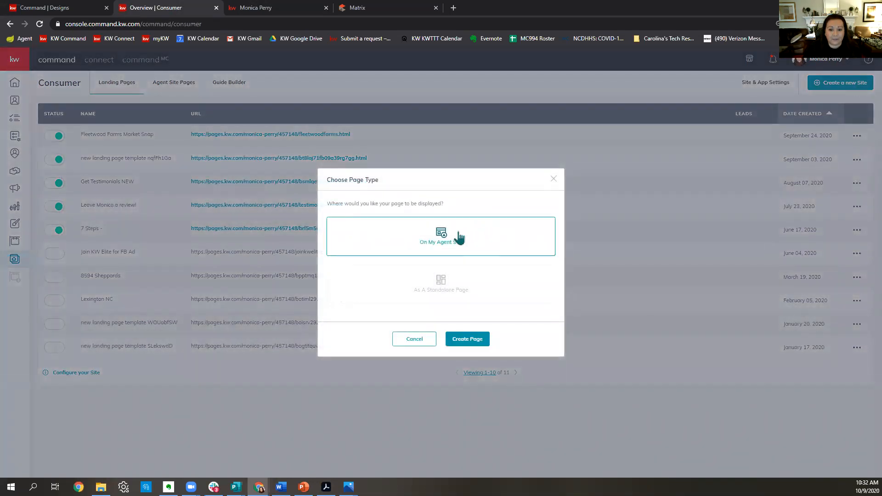
pyautogui.click(467, 339)
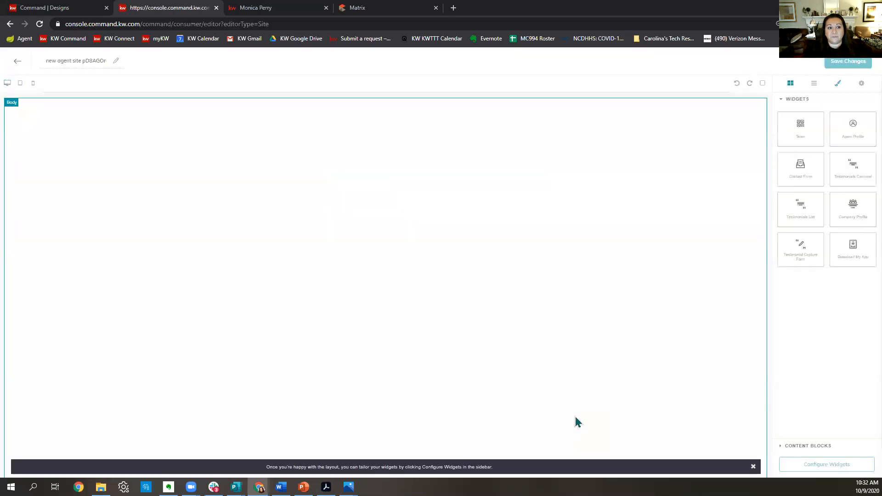
# Name the page 'Reviews 10.9.2020', then add and remove a Testimonials Carousel.
pyautogui.moveTo(44, 60); pyautogui.dragTo(201, 55)
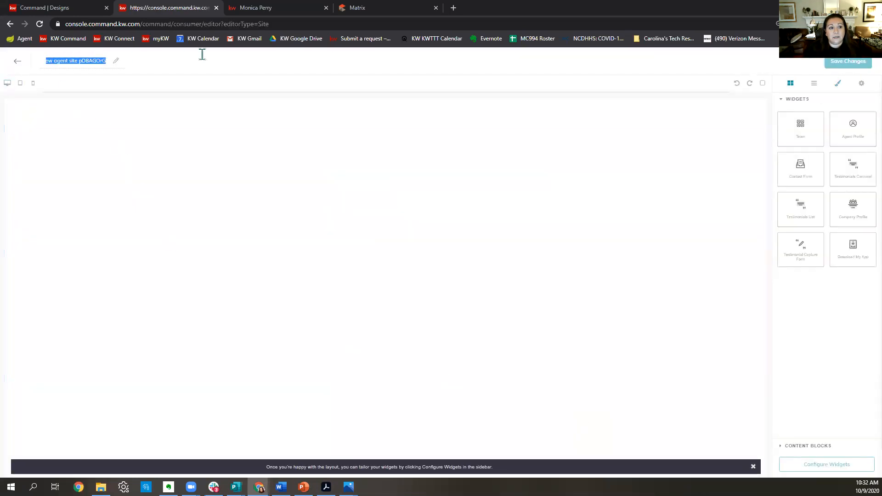
pyautogui.write('Revi')
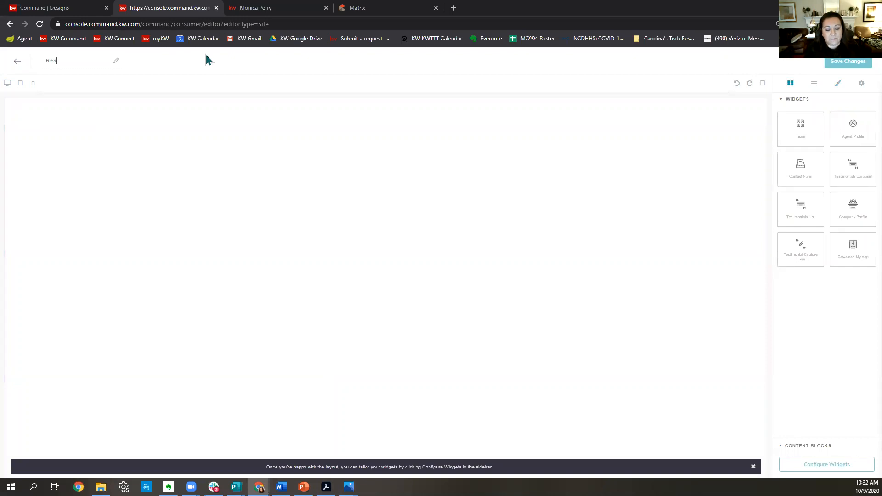
pyautogui.write('ews 10')
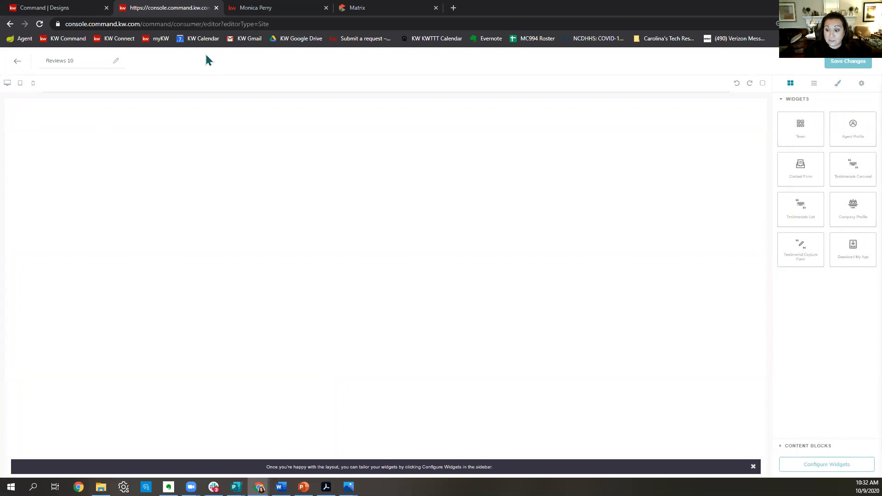
pyautogui.write('.9.2020')
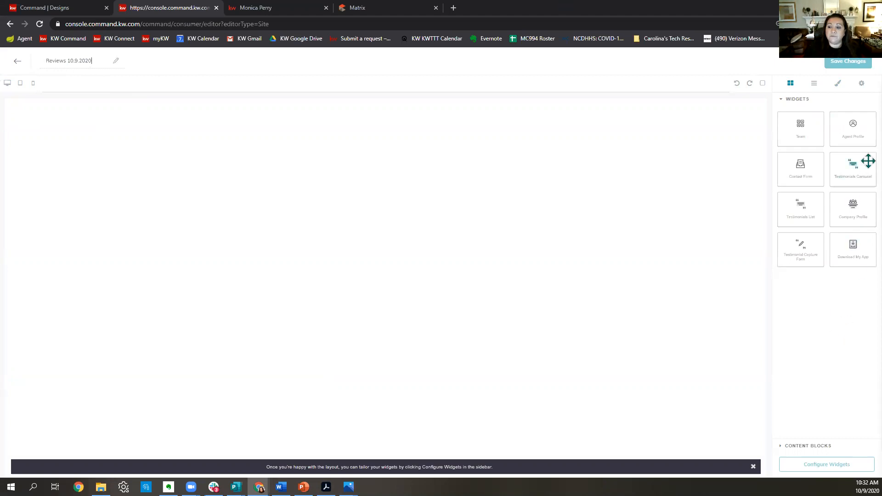
pyautogui.moveTo(869, 161); pyautogui.dragTo(552, 259)
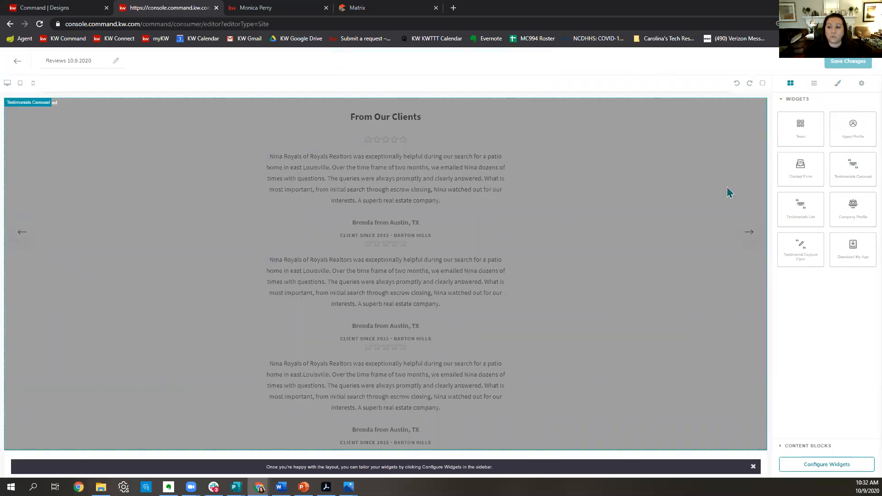
pyautogui.click(716, 341)
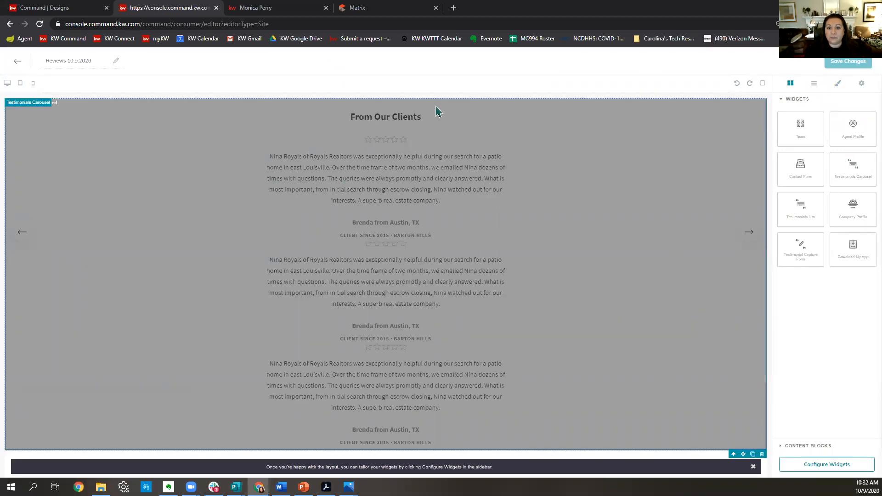
pyautogui.click(762, 454)
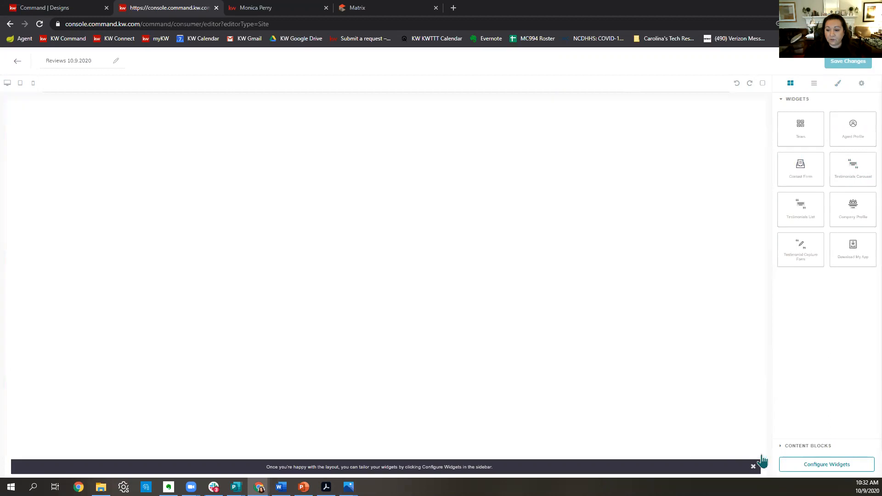
# Add a Testimonials List with a Contact Us form below it.
pyautogui.moveTo(817, 216); pyautogui.dragTo(564, 250)
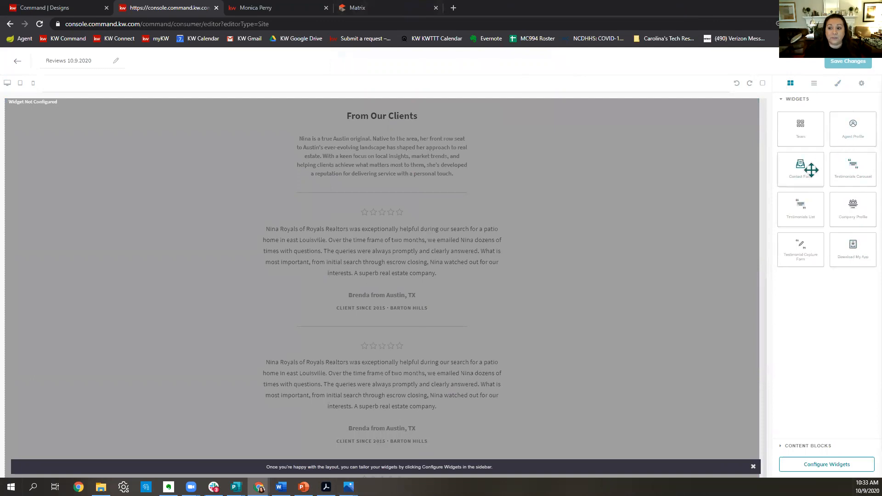
pyautogui.moveTo(811, 170); pyautogui.dragTo(439, 471)
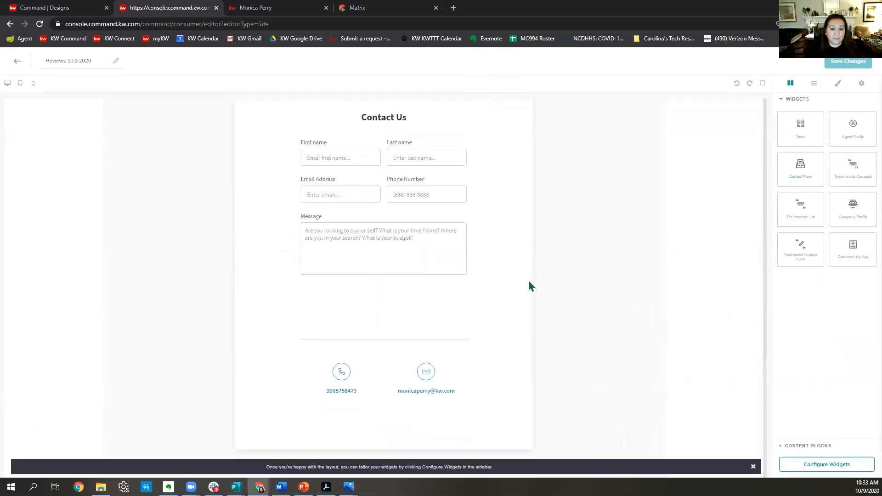
pyautogui.scroll(7, 528, 282)
pyautogui.scroll(3, 600, 225)
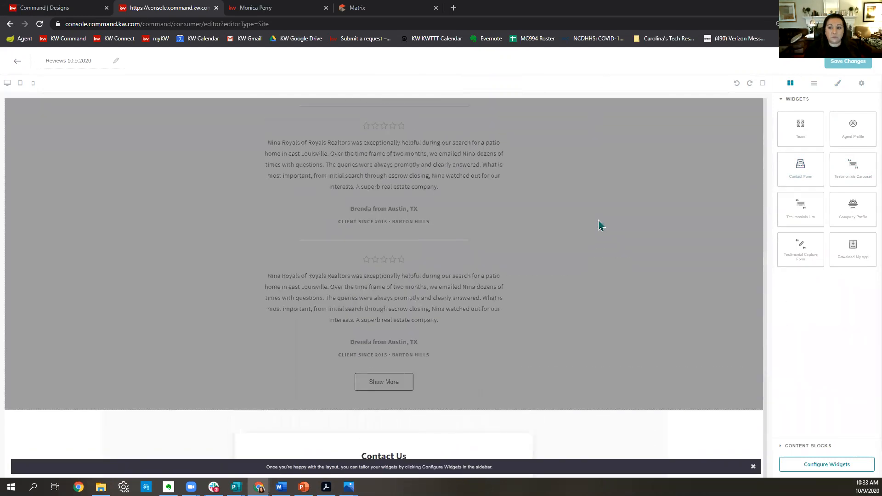
# Try adding a Team section near 'From Our Clients', then remove it again.
pyautogui.moveTo(800, 115); pyautogui.dragTo(410, 109)
pyautogui.moveTo(736, 121); pyautogui.dragTo(736, 122)
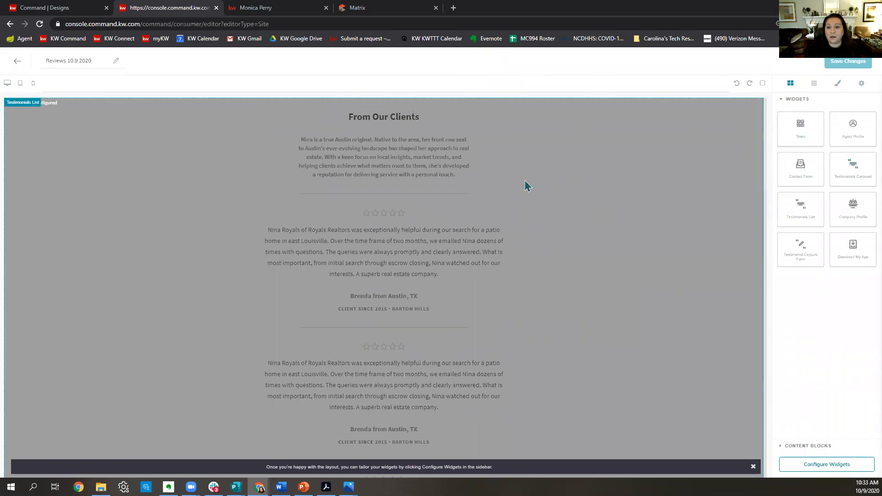
pyautogui.moveTo(811, 141); pyautogui.dragTo(570, 111)
pyautogui.scroll(-16, 609, 151)
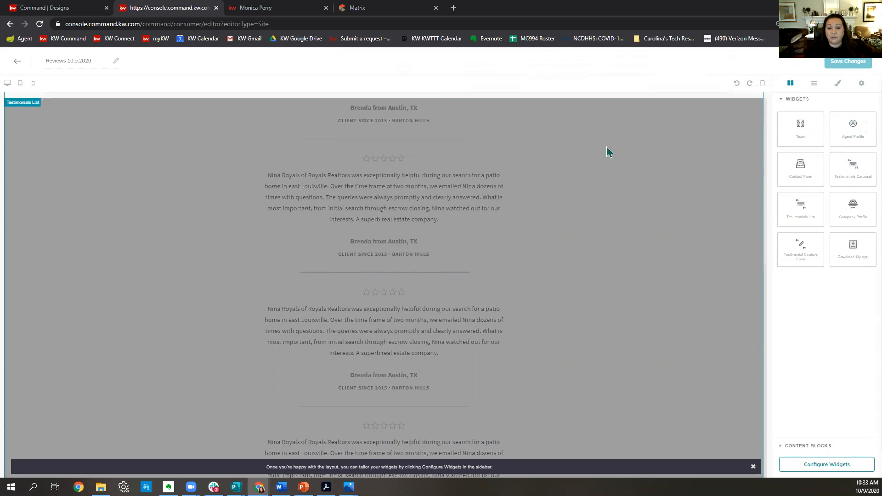
pyautogui.scroll(10, 605, 152)
pyautogui.scroll(3, 604, 151)
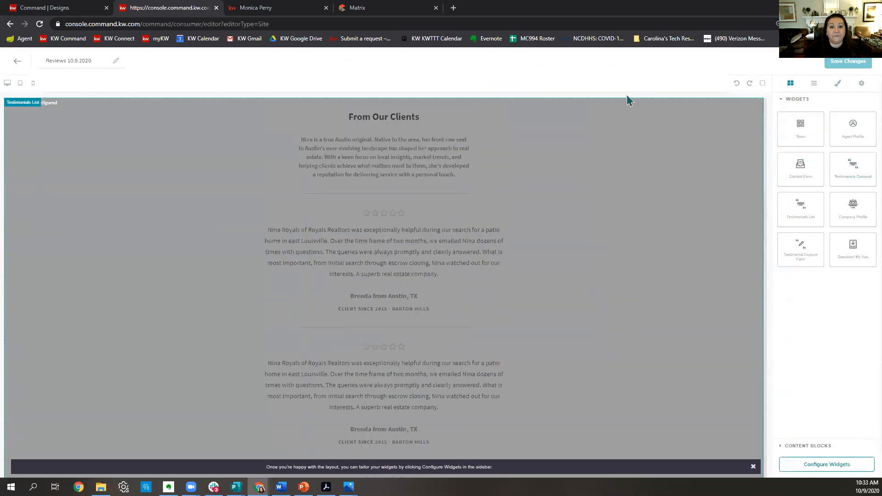
pyautogui.scroll(-12, 443, 158)
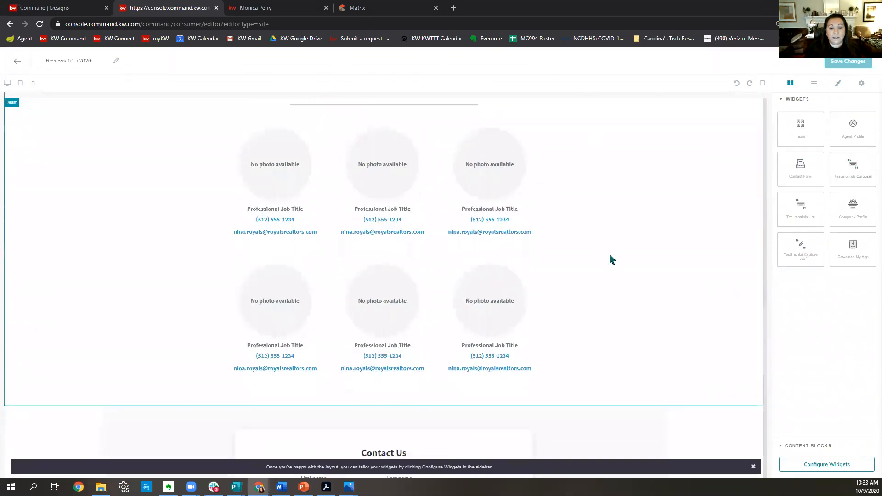
pyautogui.scroll(3, 689, 193)
pyautogui.scroll(-3, 697, 346)
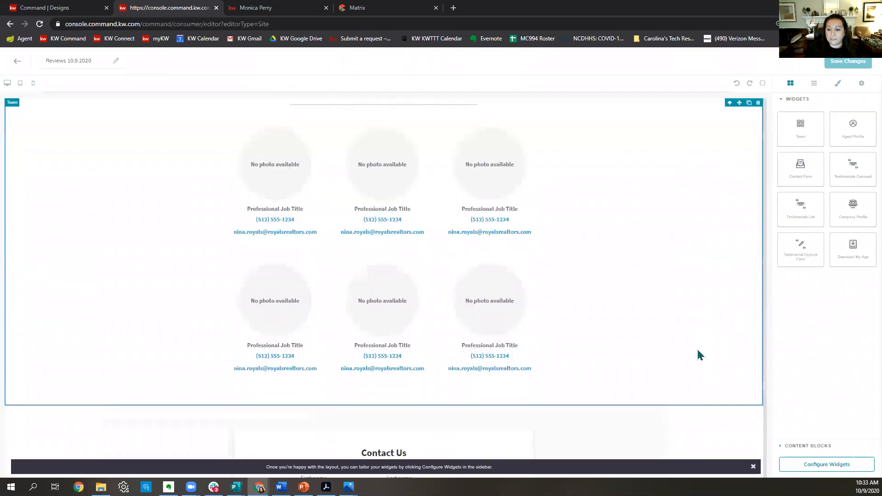
pyautogui.scroll(1, 717, 193)
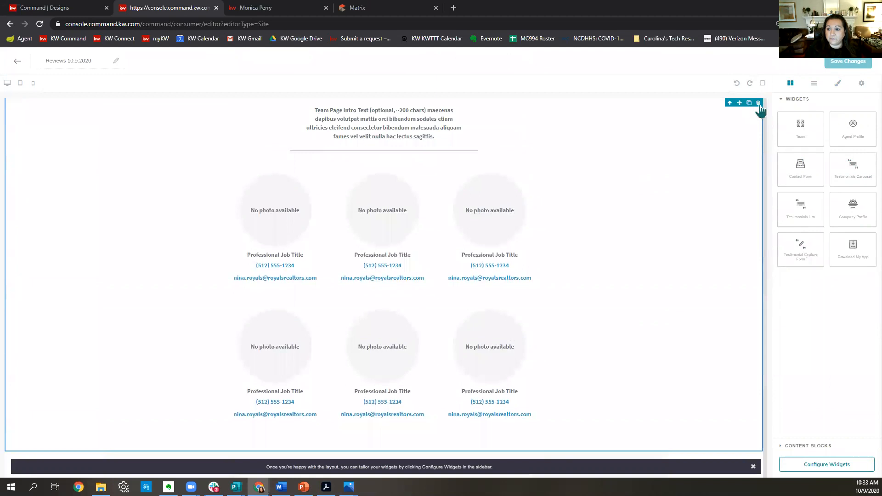
pyautogui.click(758, 103)
pyautogui.scroll(-5, 428, 368)
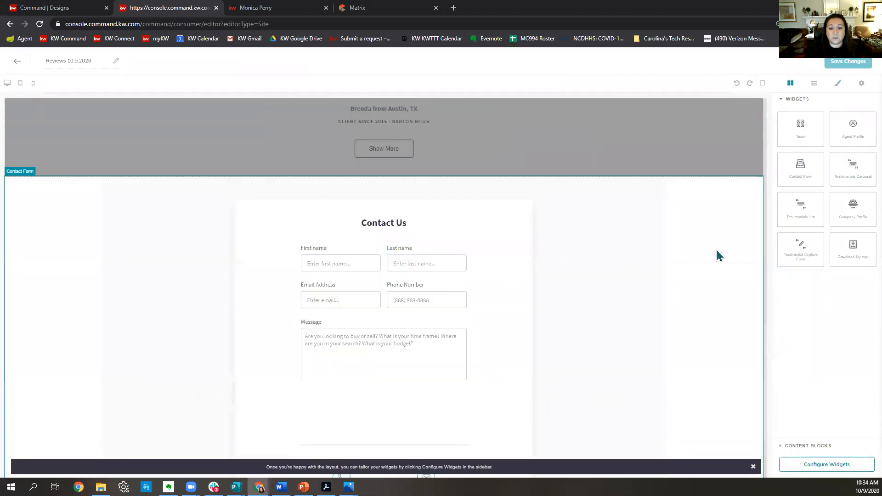
pyautogui.scroll(8, 643, 375)
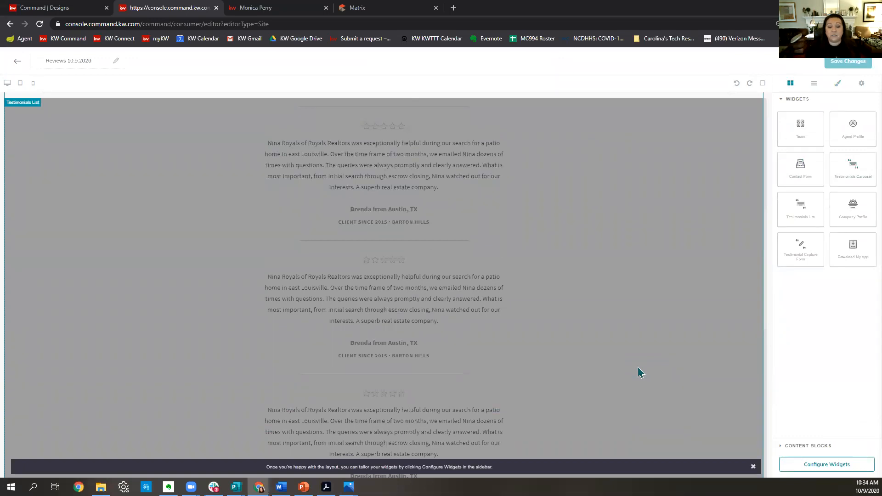
pyautogui.scroll(-8, 638, 370)
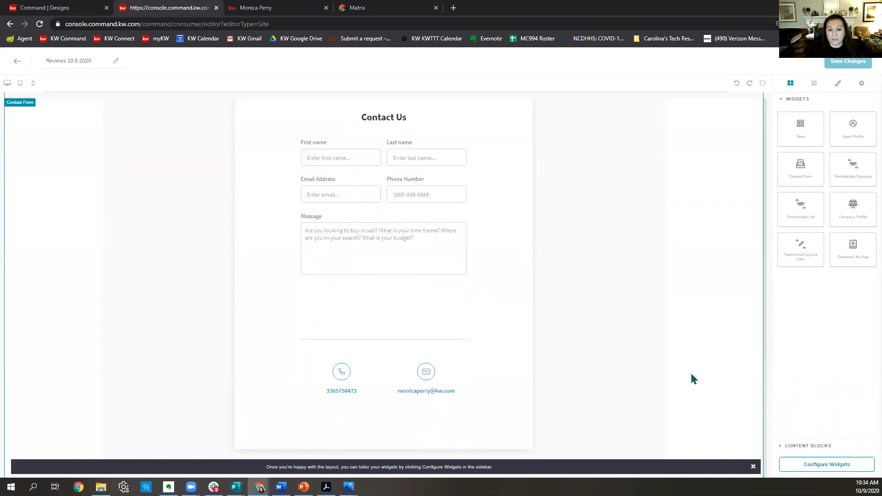
pyautogui.scroll(5, 691, 377)
pyautogui.scroll(8, 689, 374)
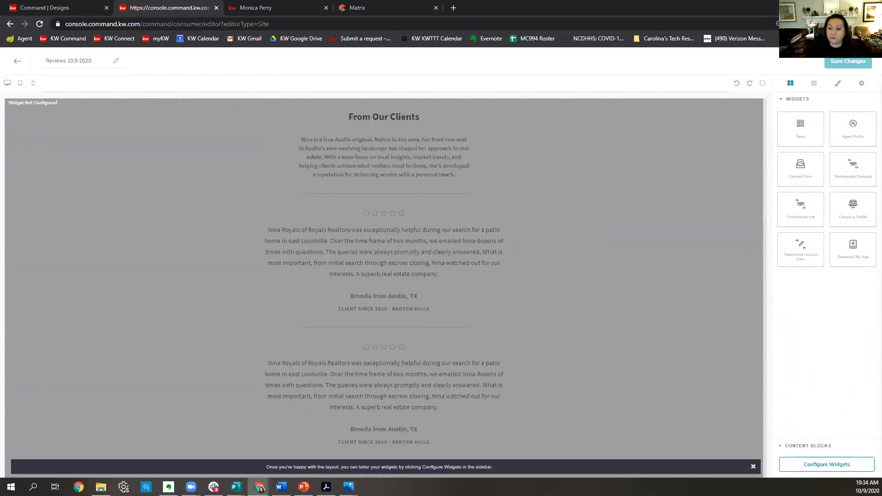
# Set the Testimonials List headline to 'Reviews of' followed by the agent's name.
pyautogui.click(822, 473)
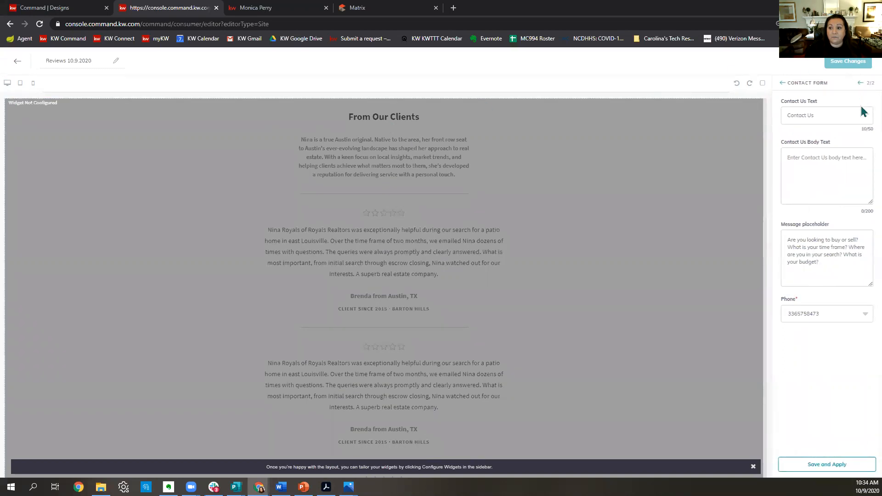
pyautogui.click(860, 84)
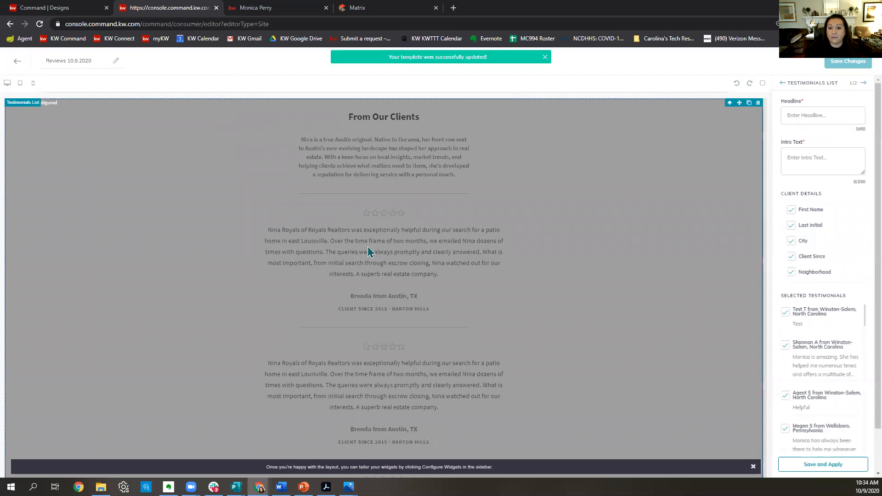
pyautogui.click(851, 118)
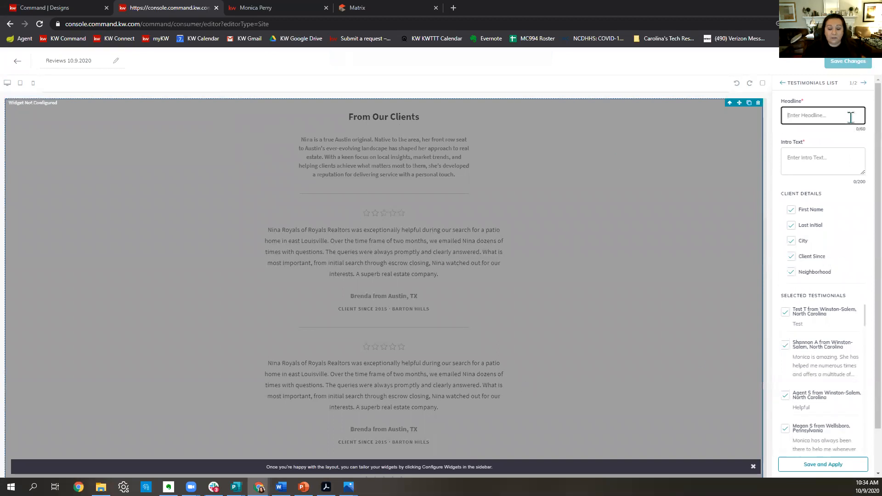
pyautogui.write('Review o')
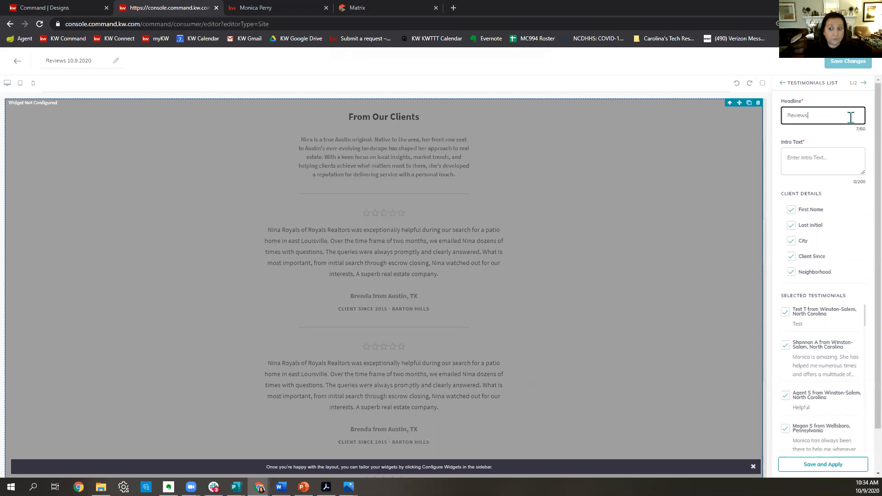
pyautogui.write('of Monica')
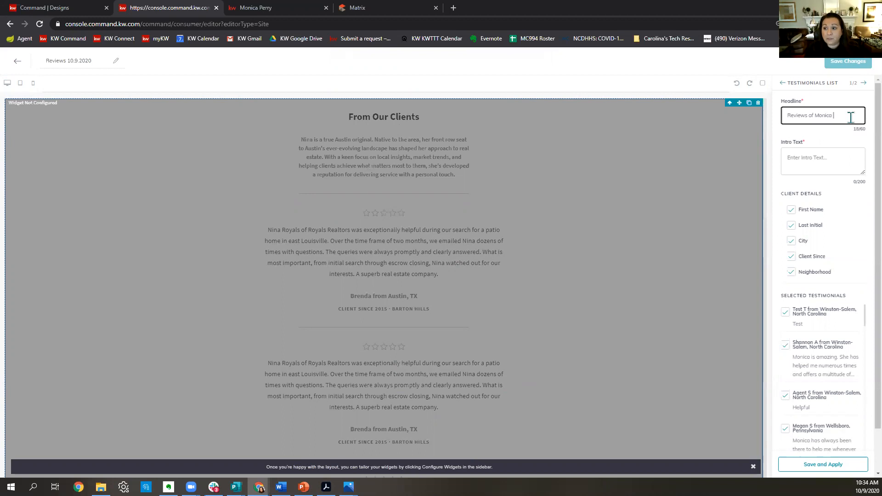
pyautogui.write(' Perry')
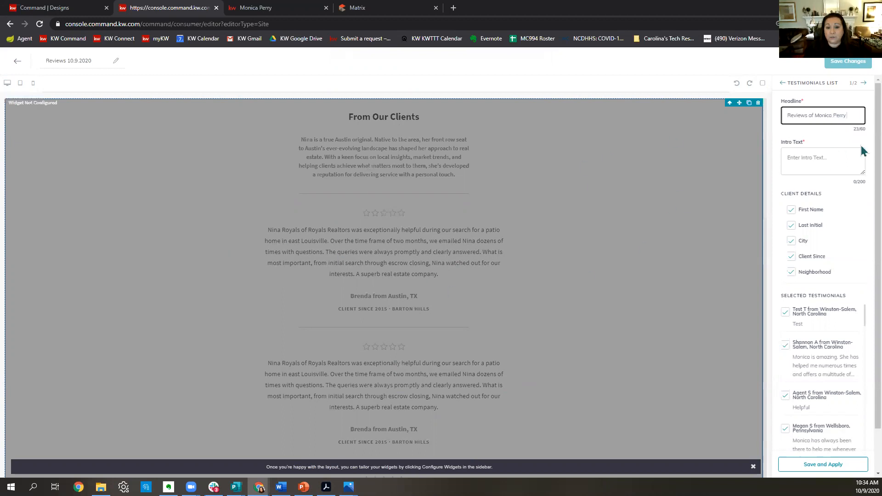
pyautogui.click(828, 158)
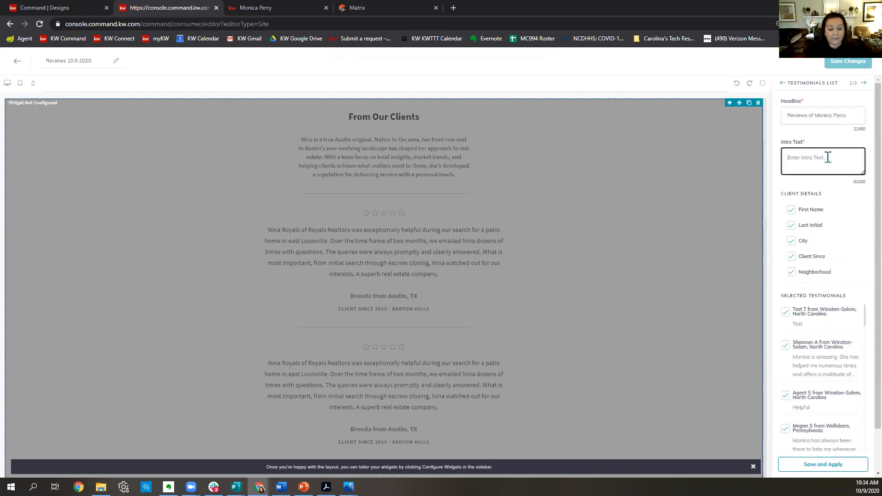
# Enter the intro text about working with clients since 2008, and hide Neighborhood in client details.
pyautogui.write('Workin gwi')
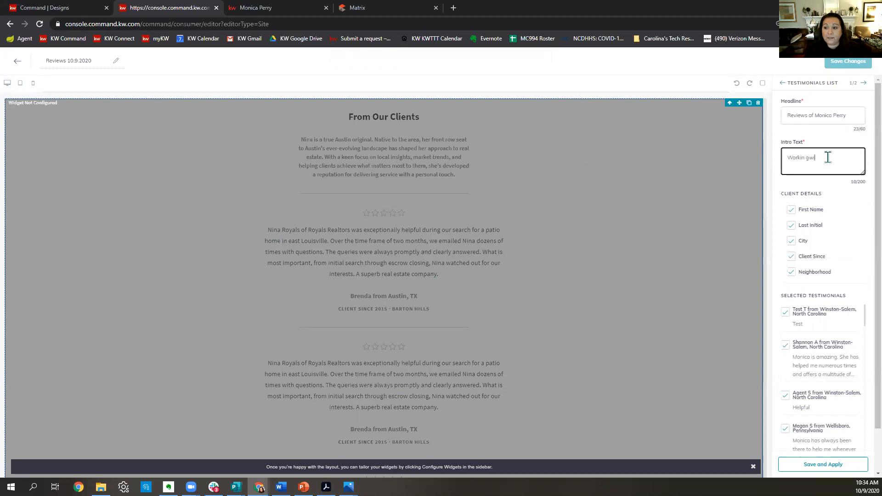
pyautogui.write('tg o')
pyautogui.write('lients since ')
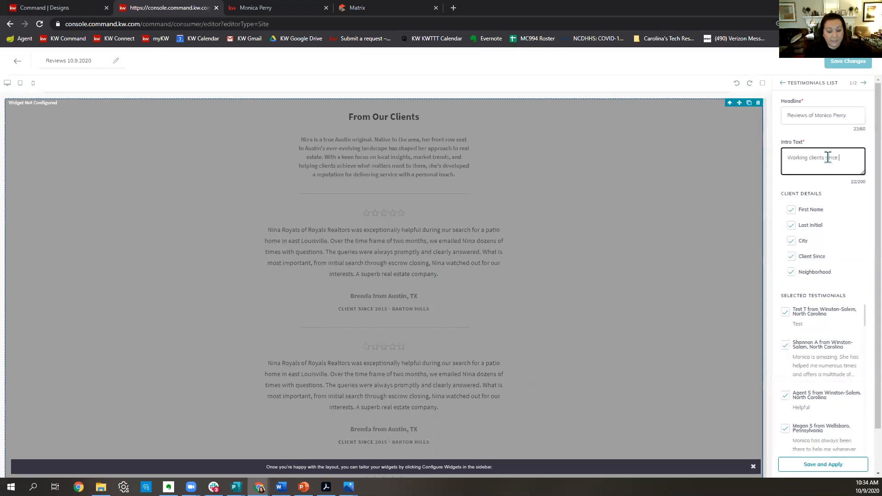
pyautogui.write('2008 and I am happy to a')
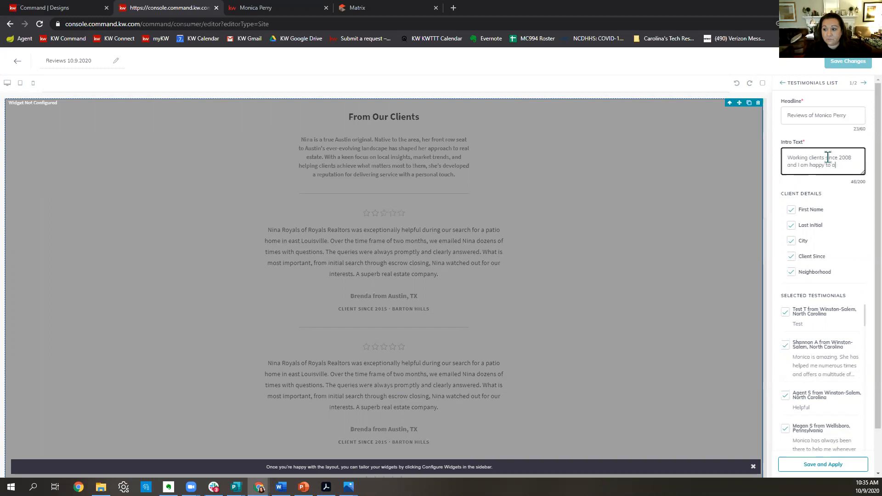
pyautogui.write('ssist you! The best')
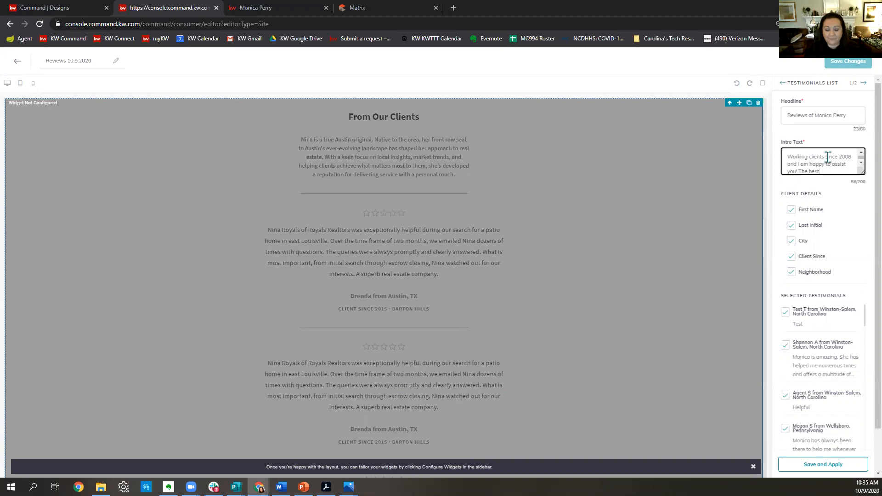
pyautogui.write(' complimen')
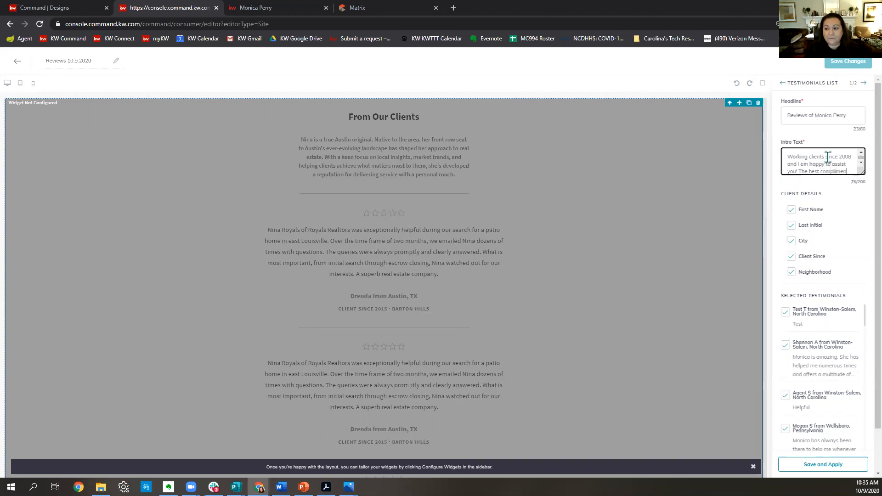
pyautogui.write('t we can ')
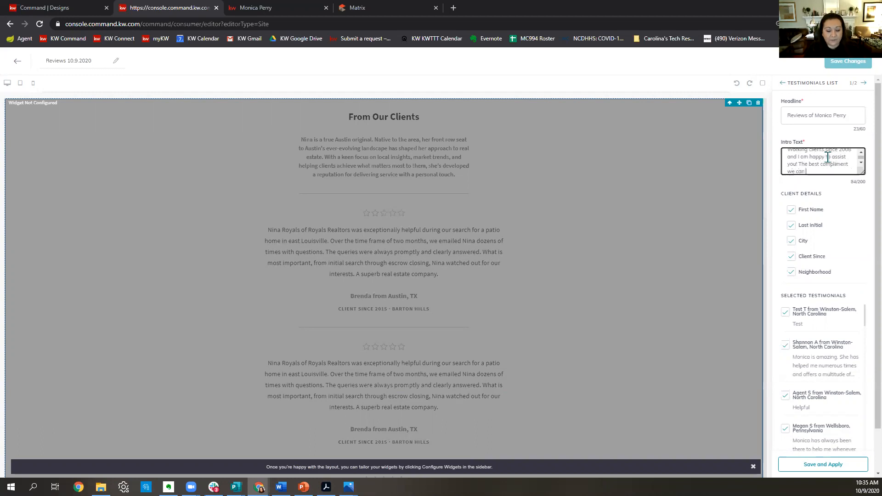
pyautogui.write('receive referrals!')
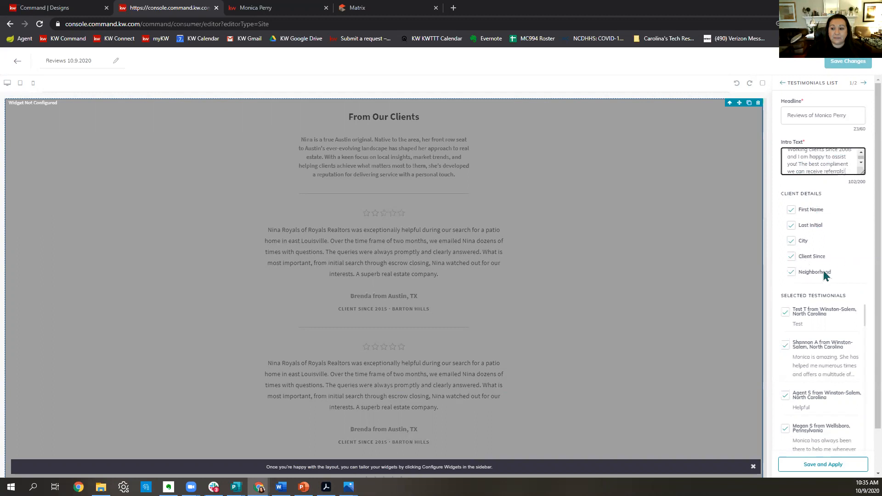
pyautogui.click(792, 274)
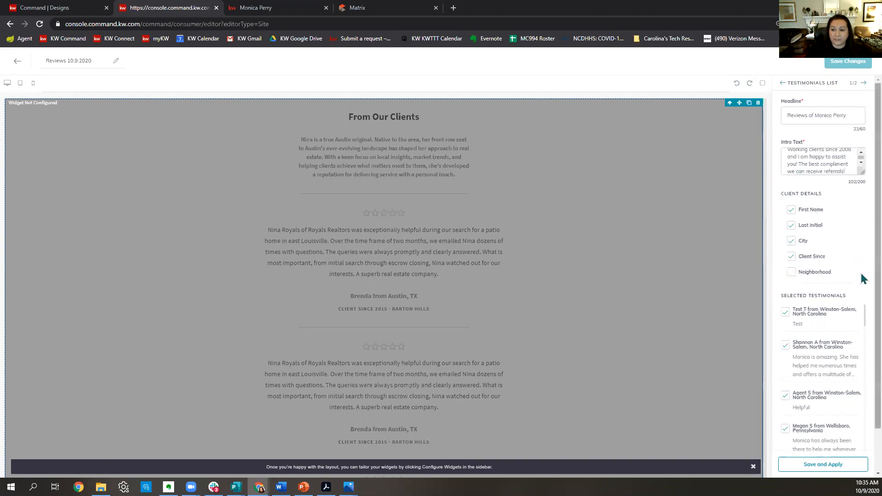
pyautogui.click(790, 228)
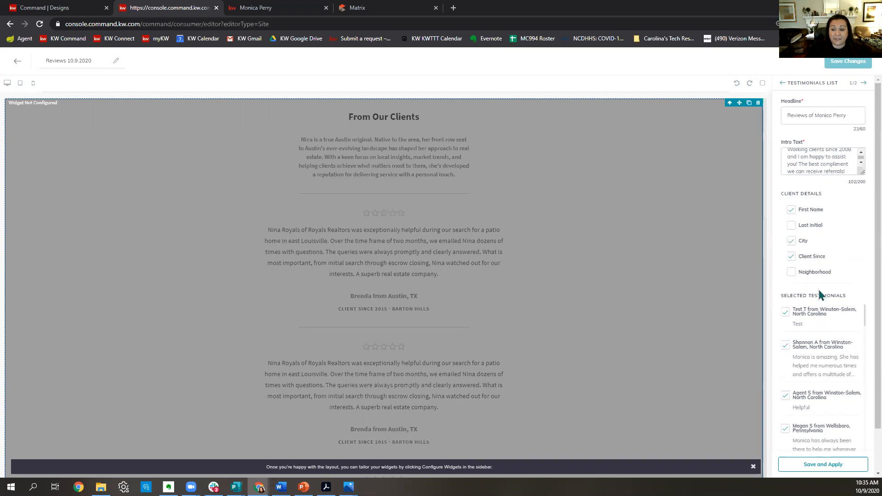
pyautogui.click(790, 227)
pyautogui.scroll(-1, 837, 278)
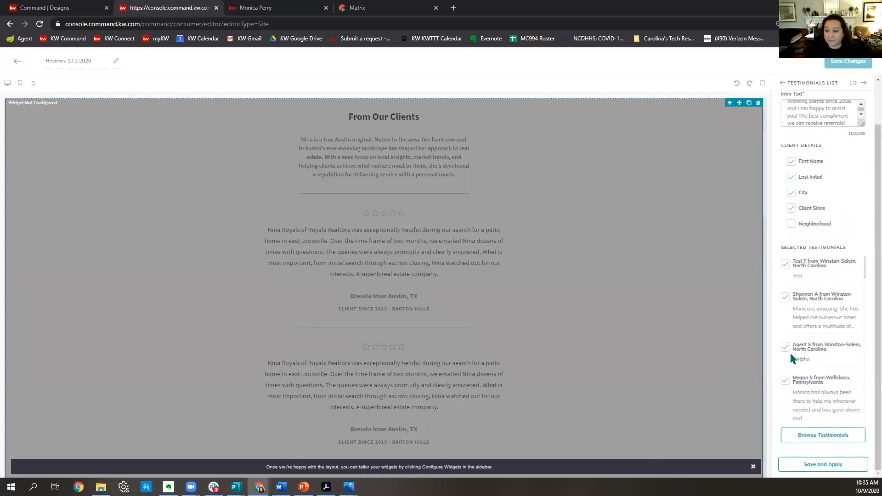
# Deselect the Test, Helpful, second Test, Awesome and short helpful testimonials.
pyautogui.click(824, 437)
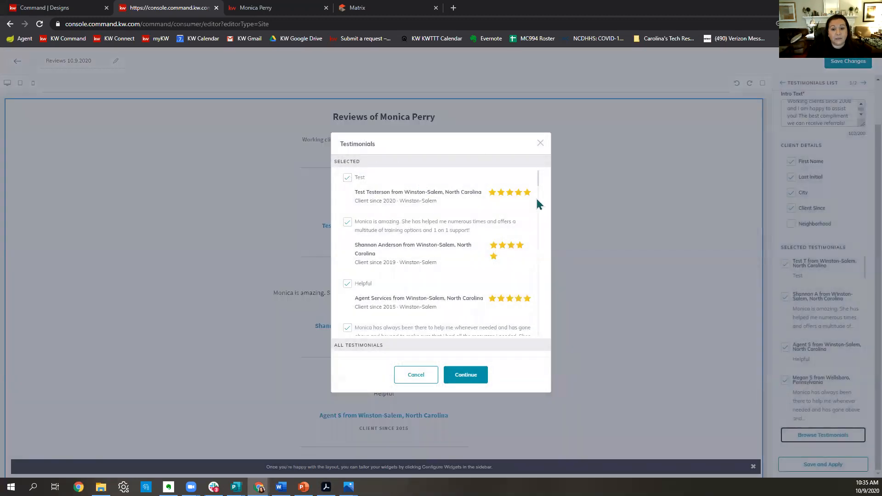
pyautogui.click(346, 179)
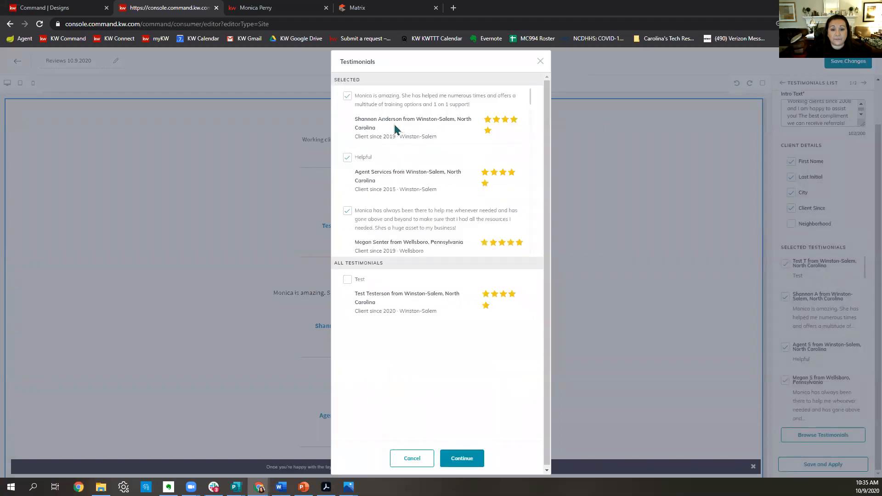
pyautogui.click(348, 158)
pyautogui.scroll(-2, 442, 165)
pyautogui.scroll(-2, 442, 164)
pyautogui.scroll(-3, 443, 165)
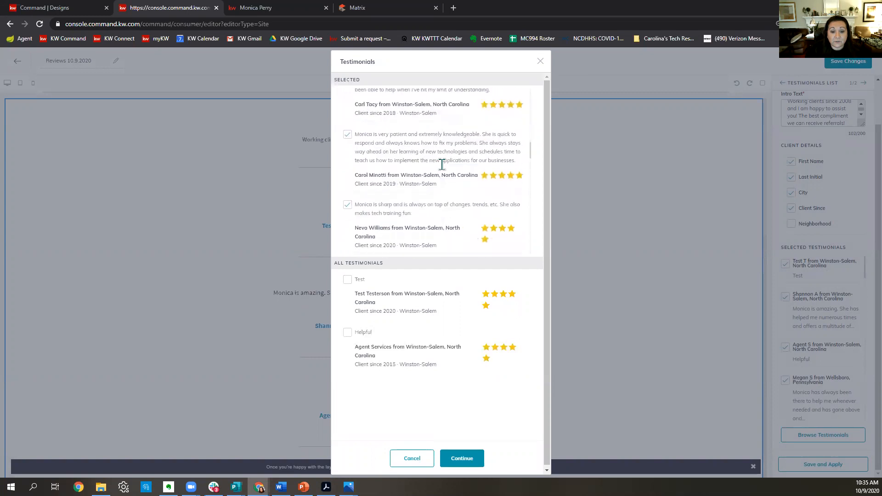
pyautogui.scroll(-5, 442, 165)
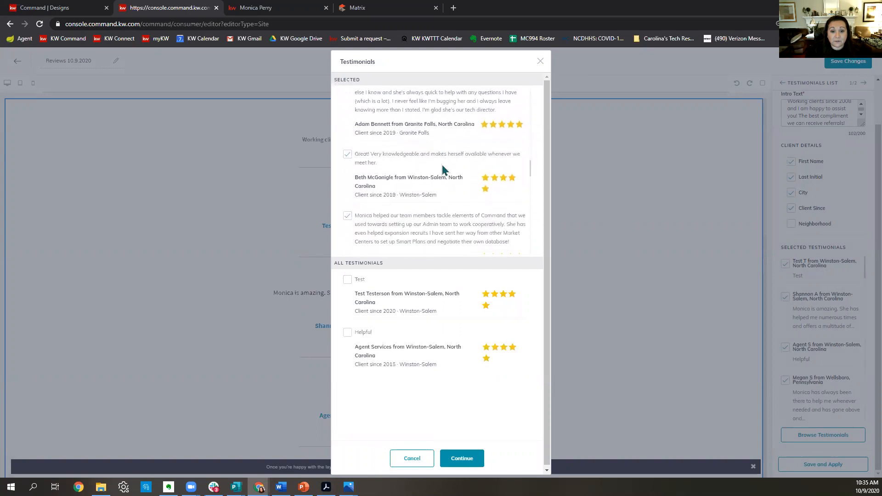
pyautogui.scroll(-2, 444, 170)
pyautogui.scroll(-8, 444, 170)
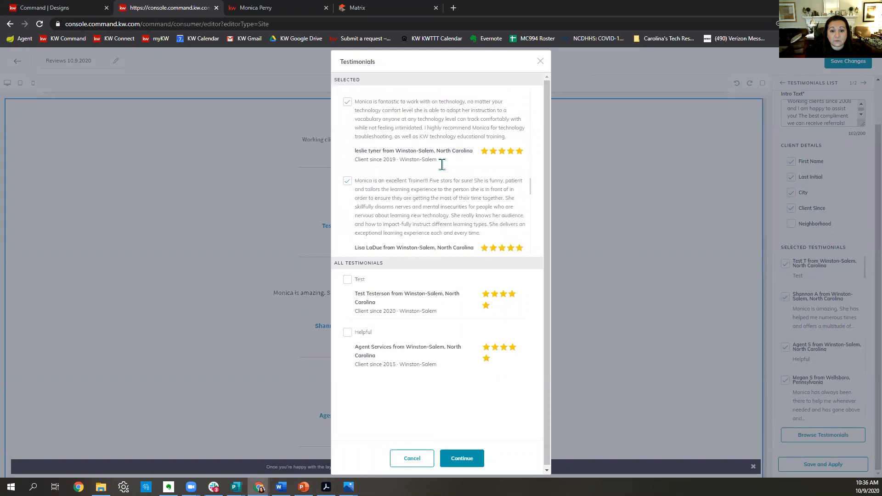
pyautogui.scroll(1, 442, 169)
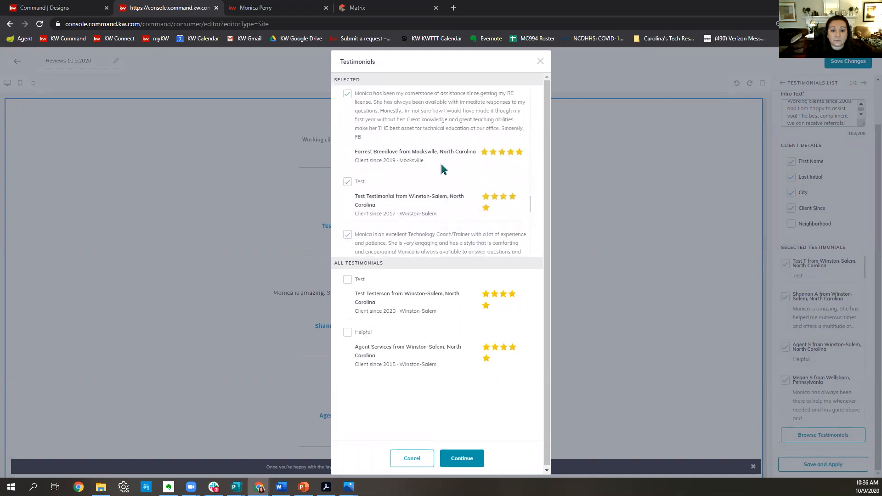
pyautogui.click(347, 182)
pyautogui.scroll(-1, 418, 183)
pyautogui.scroll(-8, 418, 183)
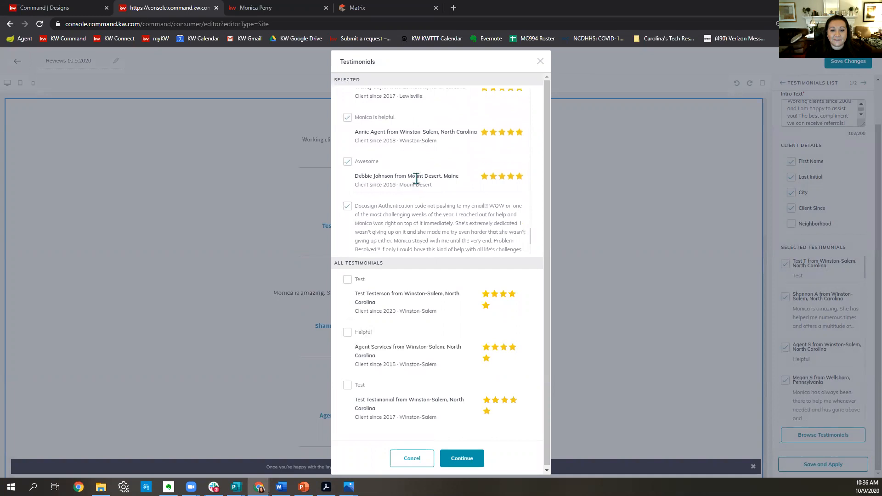
pyautogui.click(348, 162)
pyautogui.click(348, 119)
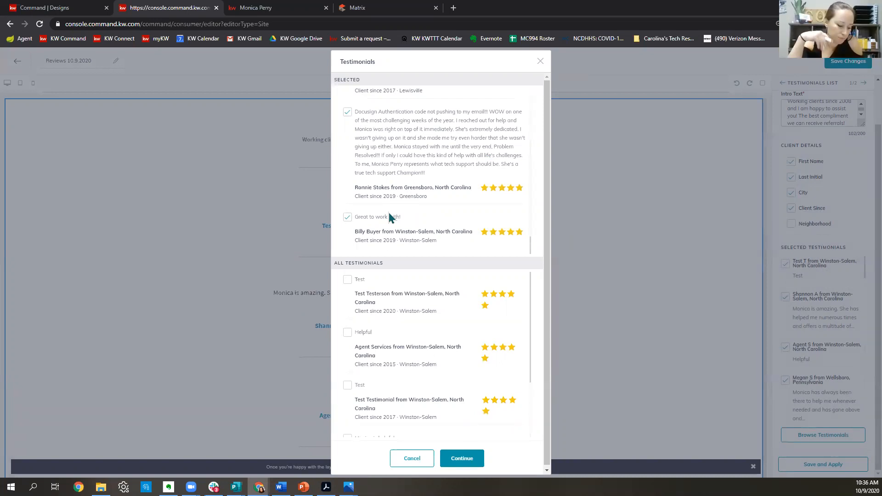
# Review the remaining selected testimonials and confirm them for the reviews page.
pyautogui.scroll(6, 444, 214)
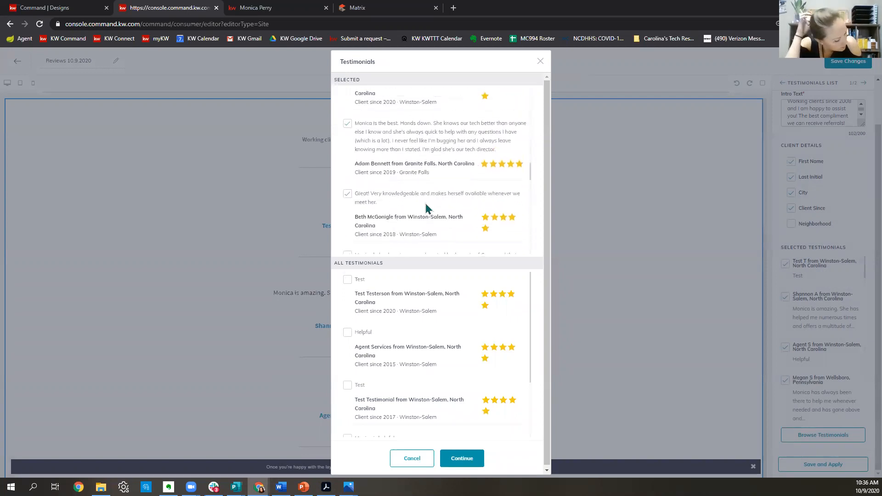
pyautogui.scroll(-2, 457, 184)
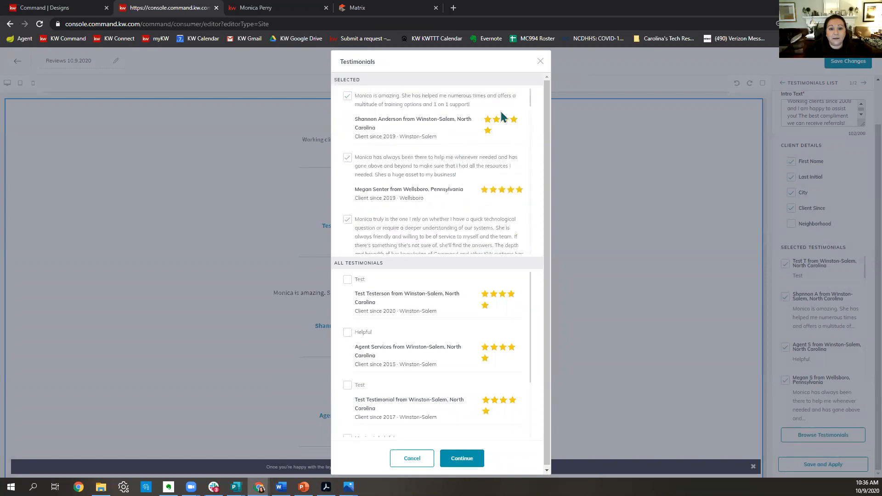
pyautogui.scroll(-2, 504, 114)
pyautogui.scroll(-8, 504, 114)
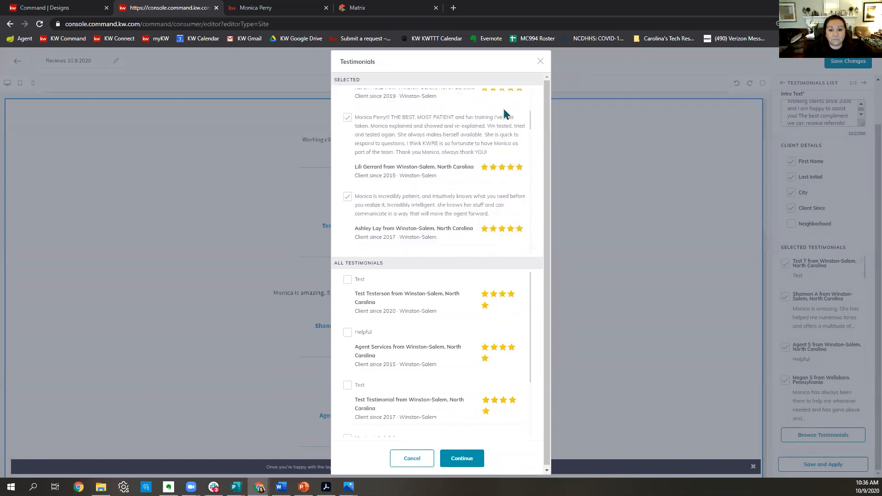
pyautogui.scroll(-4, 505, 114)
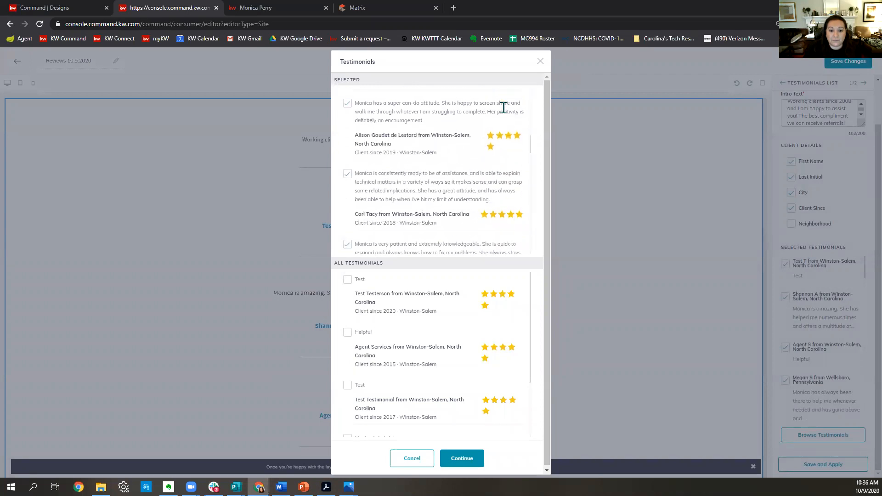
pyautogui.scroll(-1, 504, 112)
pyautogui.scroll(-4, 504, 106)
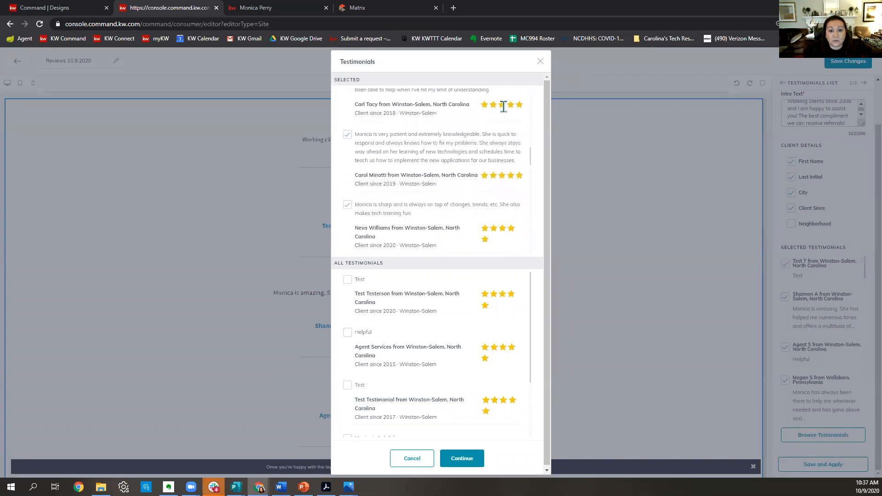
pyautogui.scroll(-2, 469, 143)
pyautogui.scroll(-4, 470, 142)
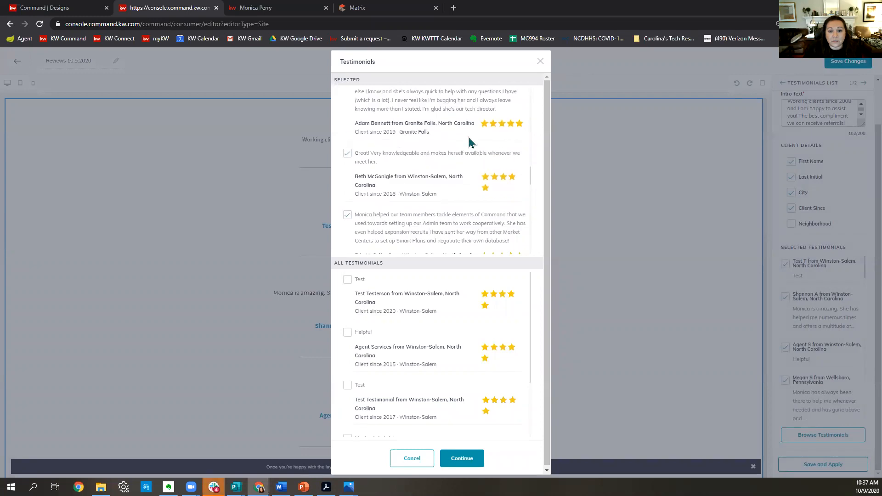
pyautogui.scroll(-4, 470, 143)
pyautogui.scroll(-4, 470, 142)
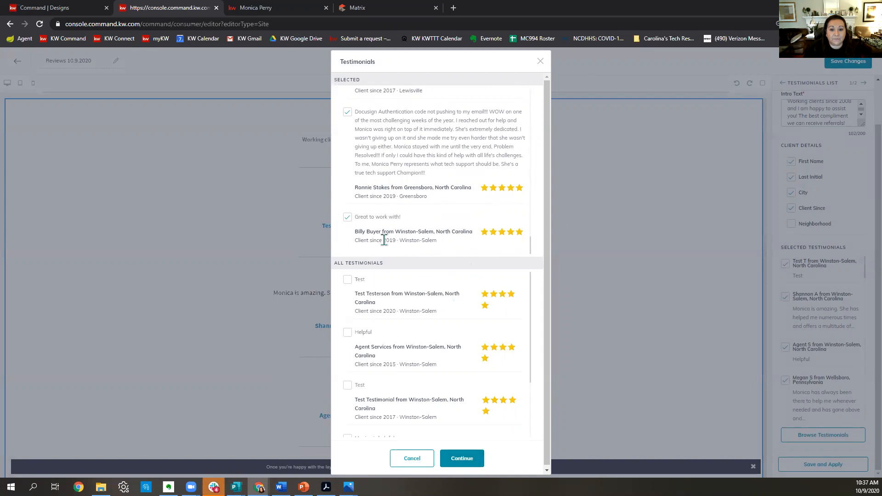
pyautogui.click(464, 459)
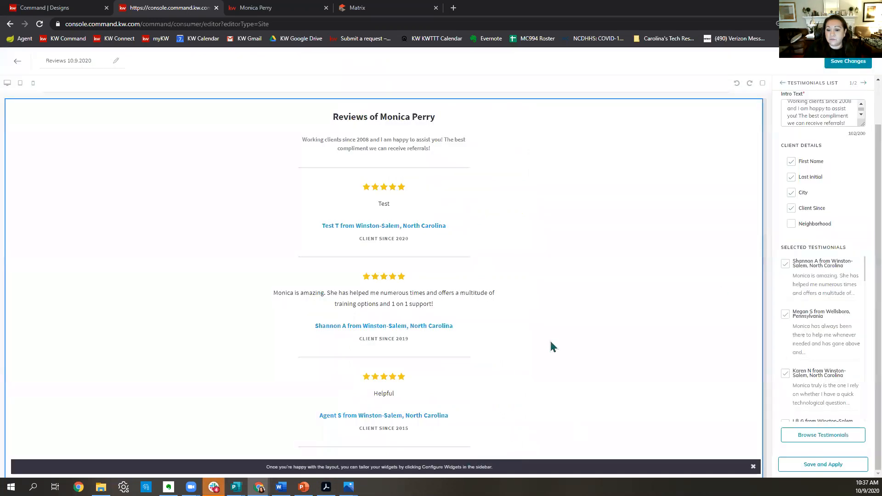
# Apply the testimonial list with Shannon A's review first, then review the contact form's heading and body.
pyautogui.scroll(-10, 555, 340)
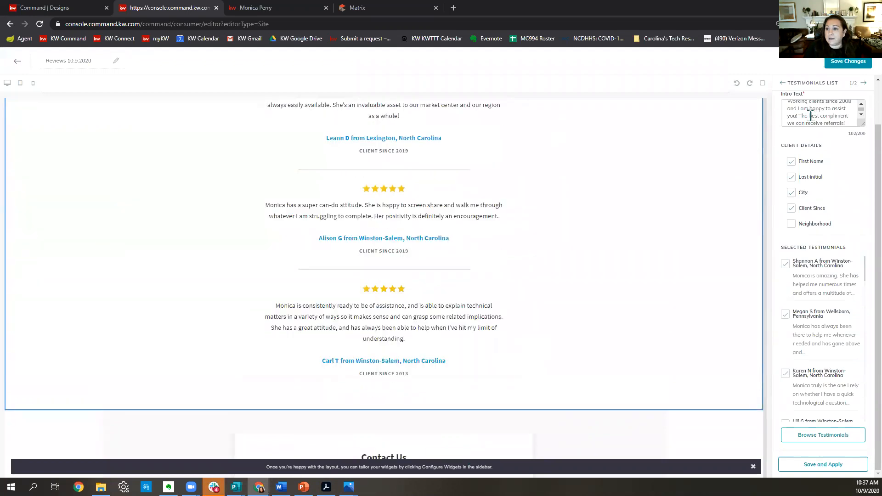
pyautogui.click(826, 465)
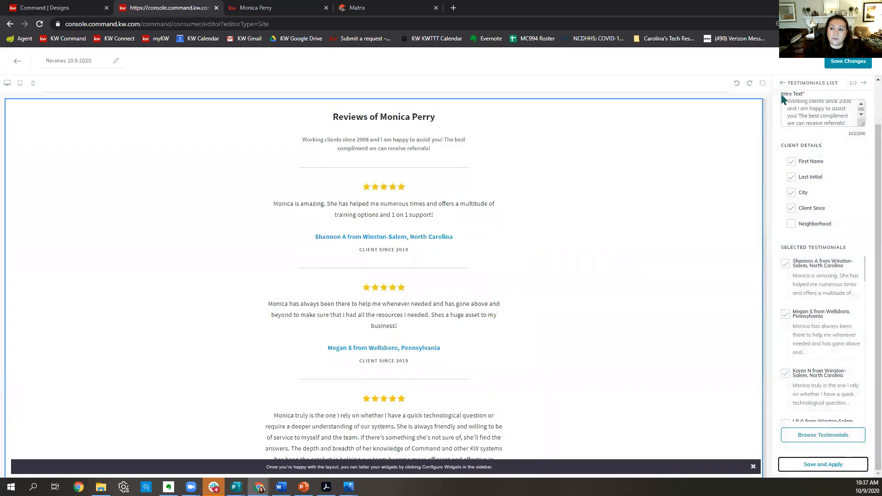
pyautogui.click(864, 83)
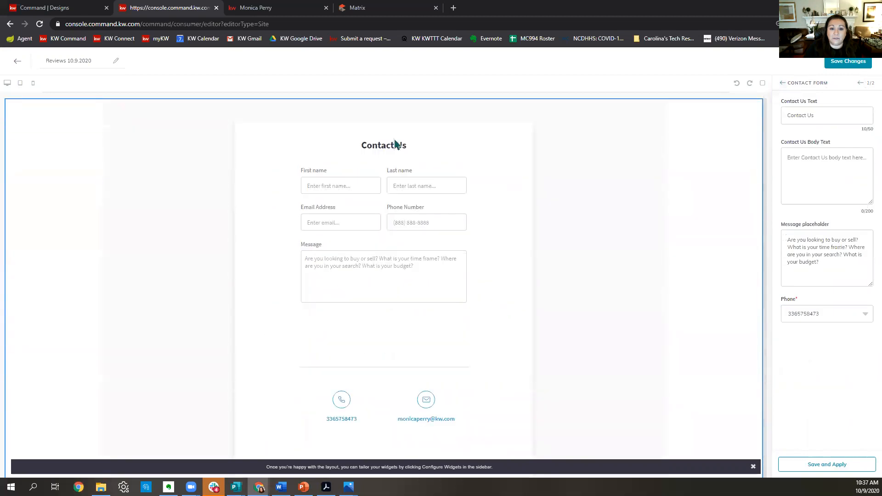
pyautogui.click(847, 115)
pyautogui.click(868, 171)
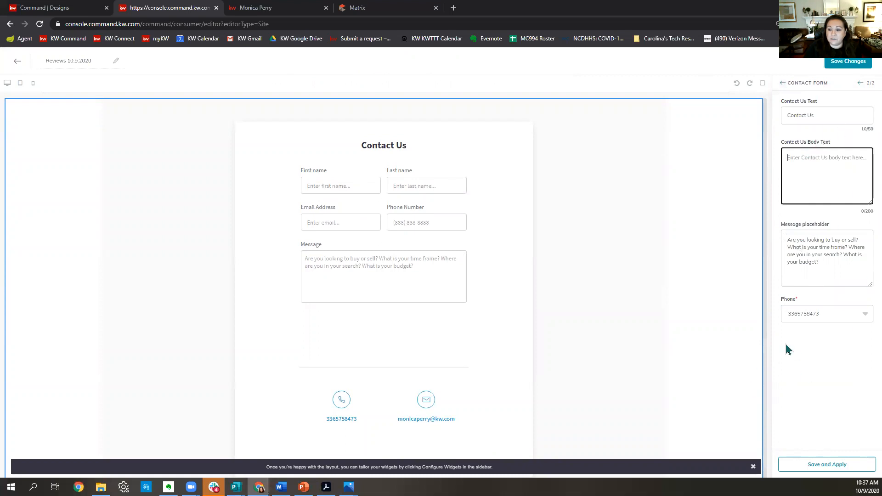
# Keep the contact form's current Phone choice and save and apply the form settings.
pyautogui.click(799, 317)
pyautogui.click(797, 315)
pyautogui.click(797, 312)
pyautogui.click(800, 313)
pyautogui.click(806, 317)
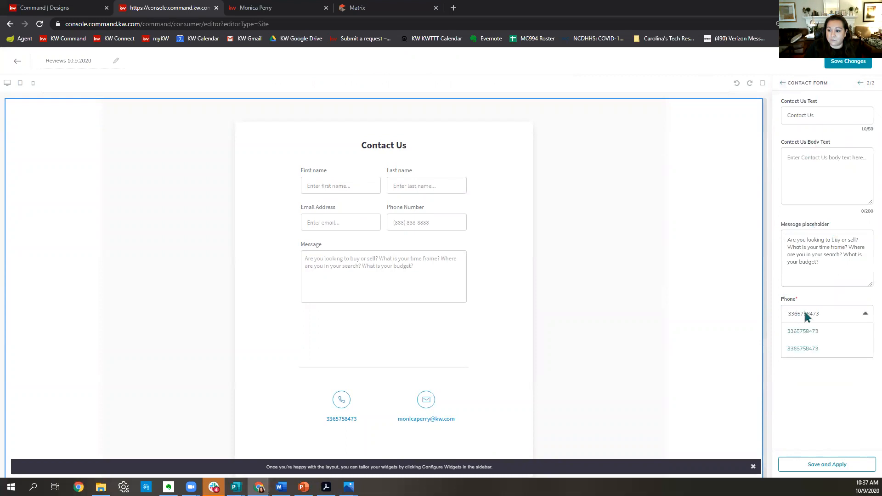
pyautogui.click(809, 435)
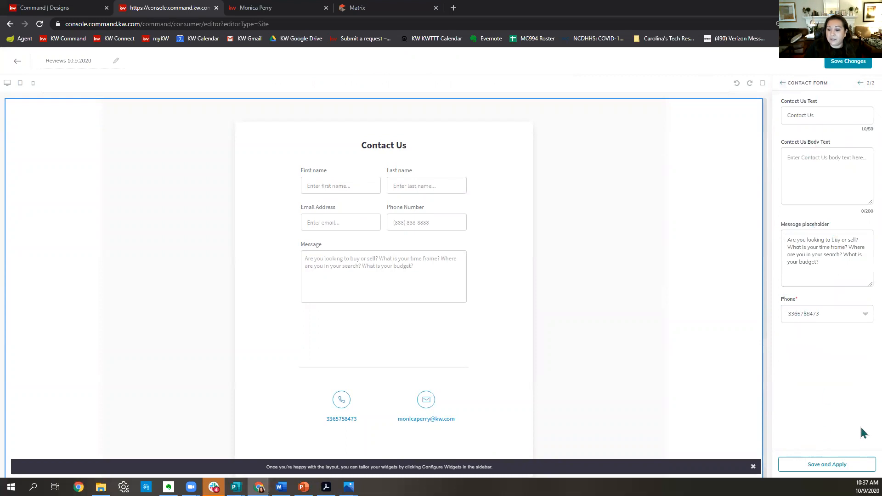
pyautogui.click(848, 471)
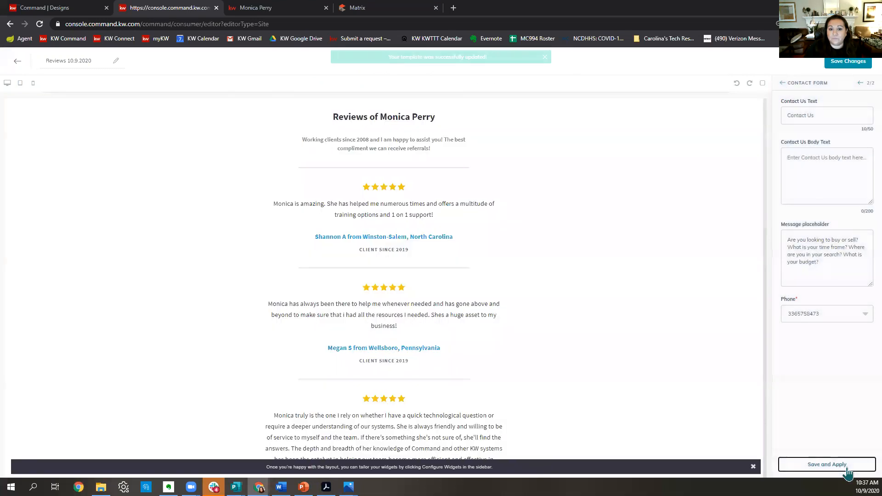
pyautogui.scroll(-10, 524, 287)
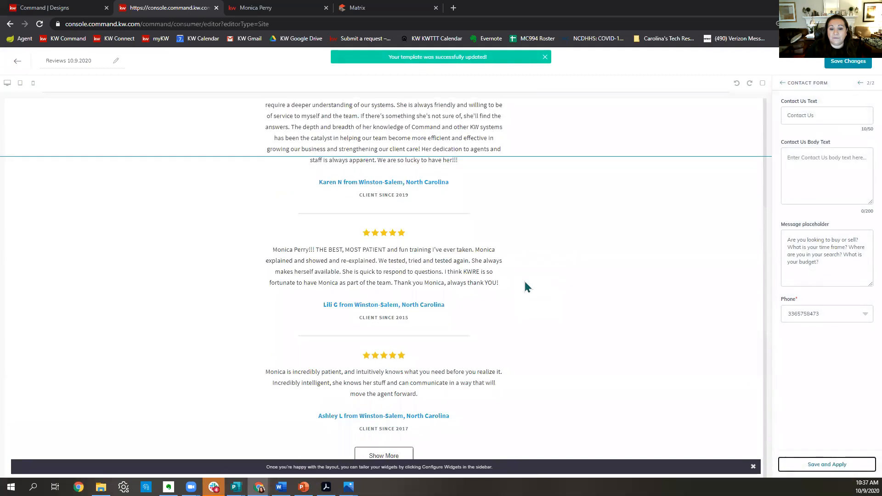
pyautogui.scroll(-4, 527, 288)
pyautogui.scroll(15, 519, 303)
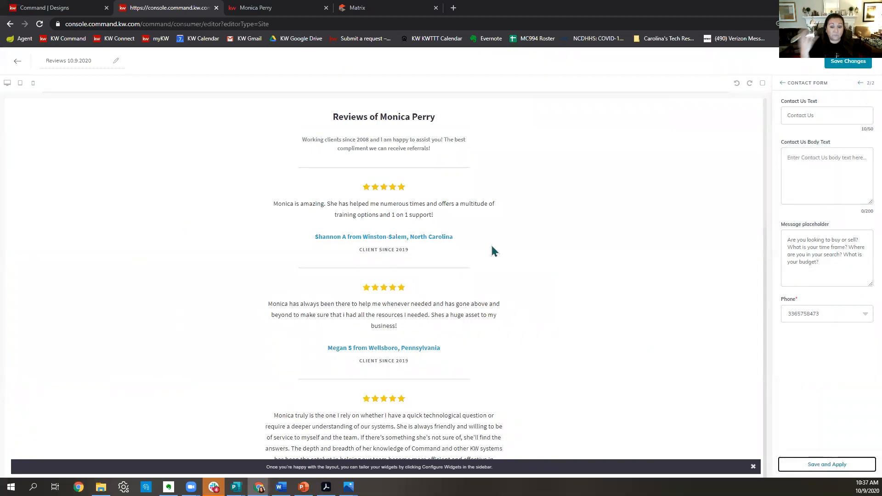
# Publish Reviews 10.9.2020 as an agent site page and view the Agent Site Pages list.
pyautogui.click(849, 61)
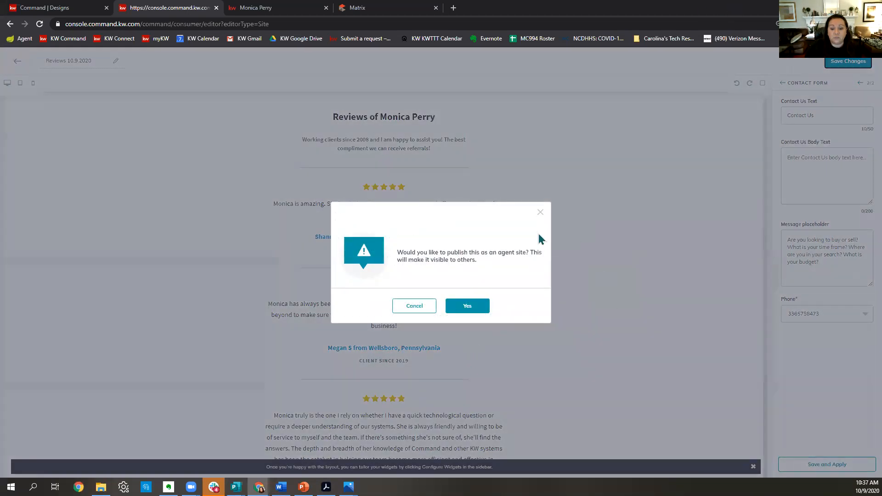
pyautogui.click(469, 306)
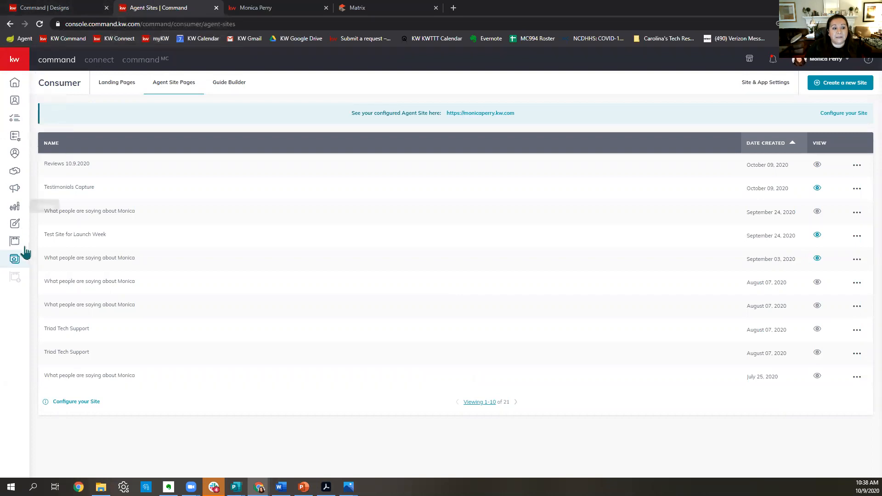
pyautogui.click(765, 87)
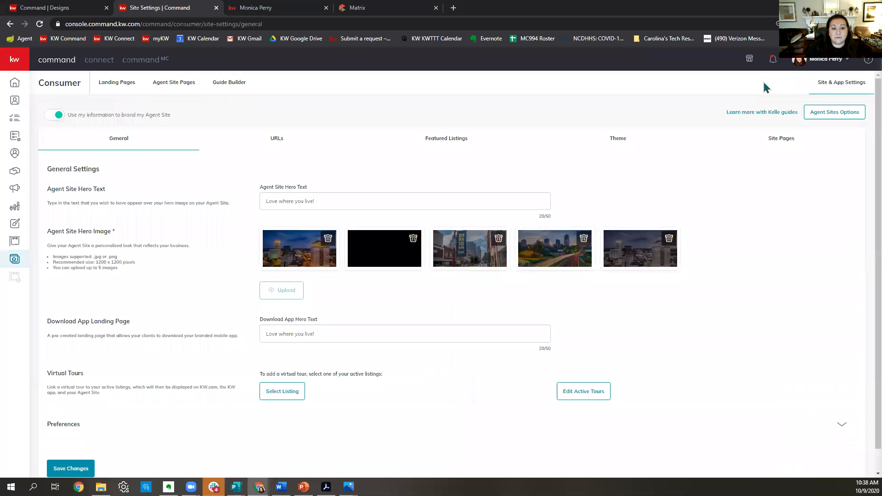
pyautogui.click(782, 140)
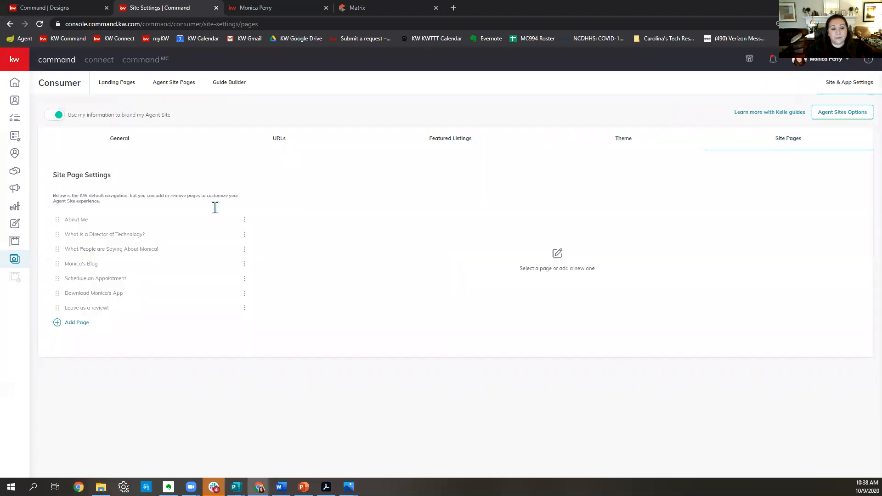
# Add a page from Reviews 10.9.2020 titled 'What people are saying', slug 'reviews', with an SEO description.
pyautogui.click(75, 323)
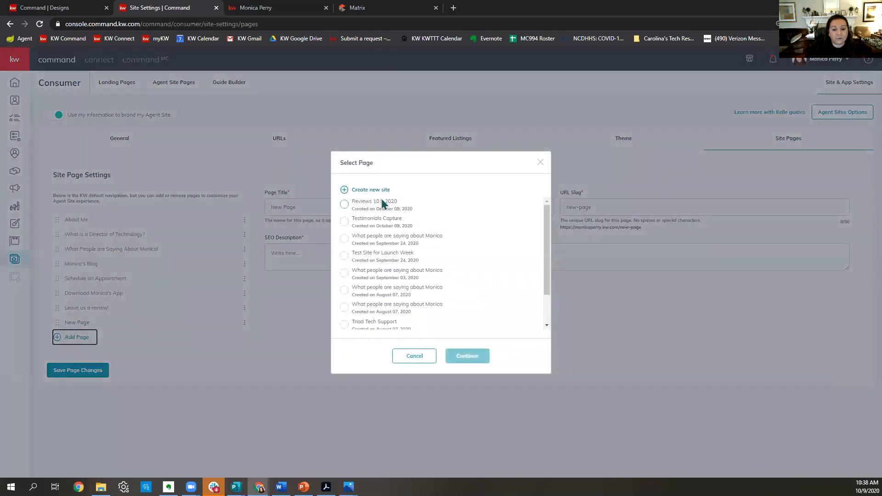
pyautogui.click(345, 205)
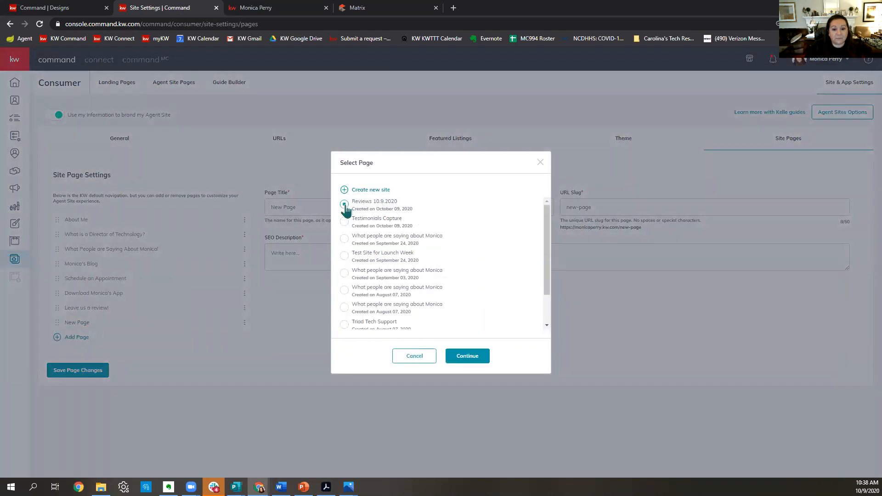
pyautogui.click(478, 360)
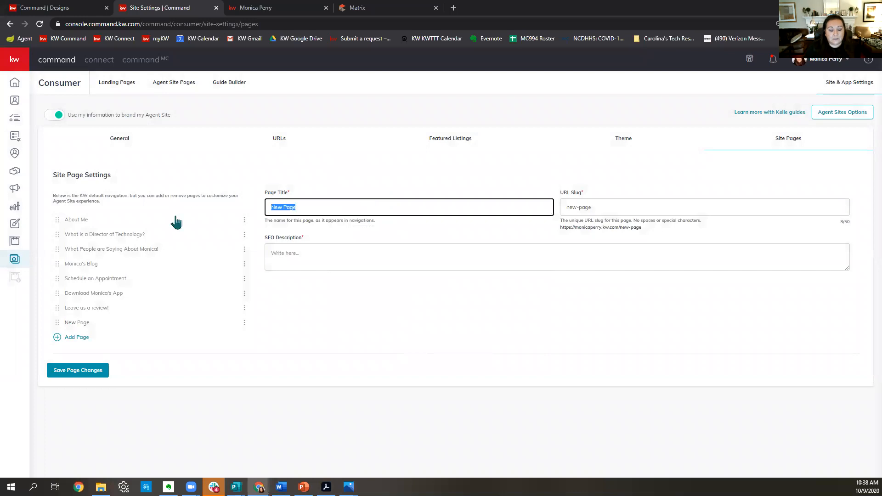
pyautogui.write('W')
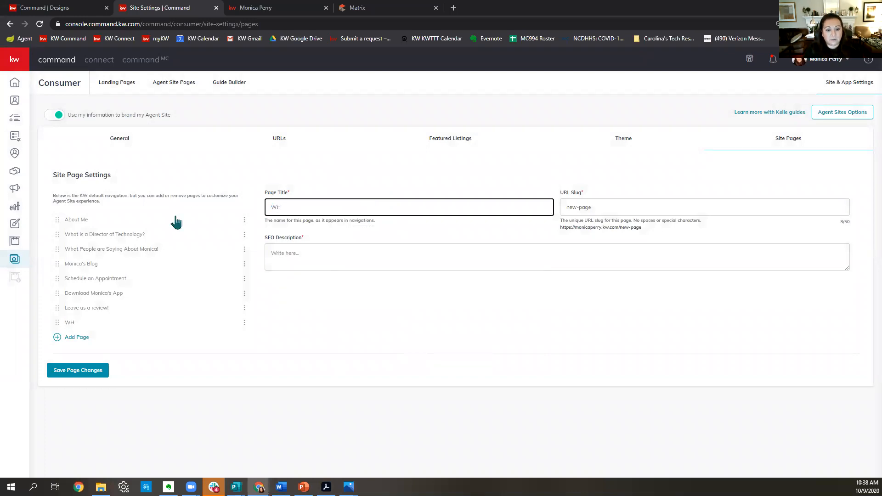
pyautogui.write('hat people are saying about Monica!')
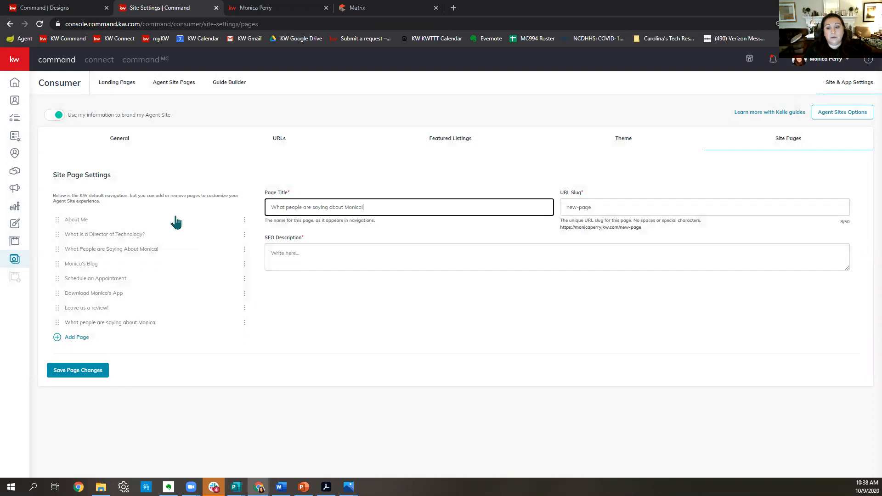
pyautogui.press('Tab')
pyautogui.write('re')
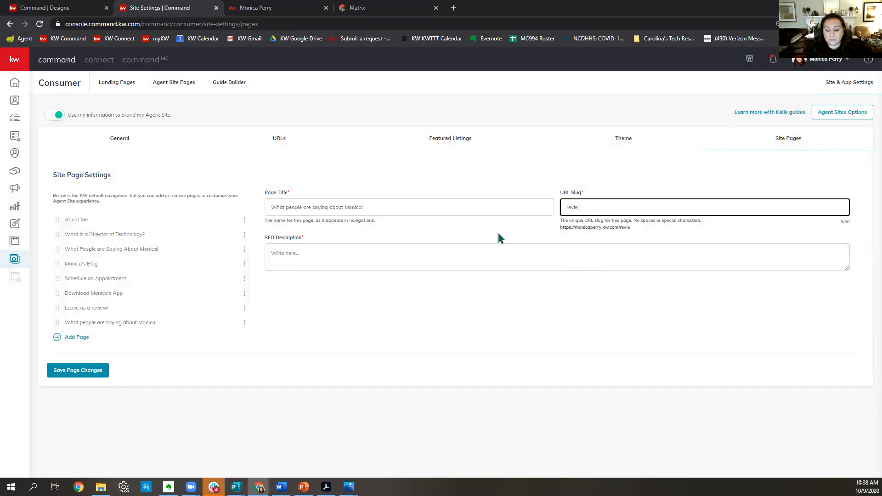
pyautogui.click(446, 265)
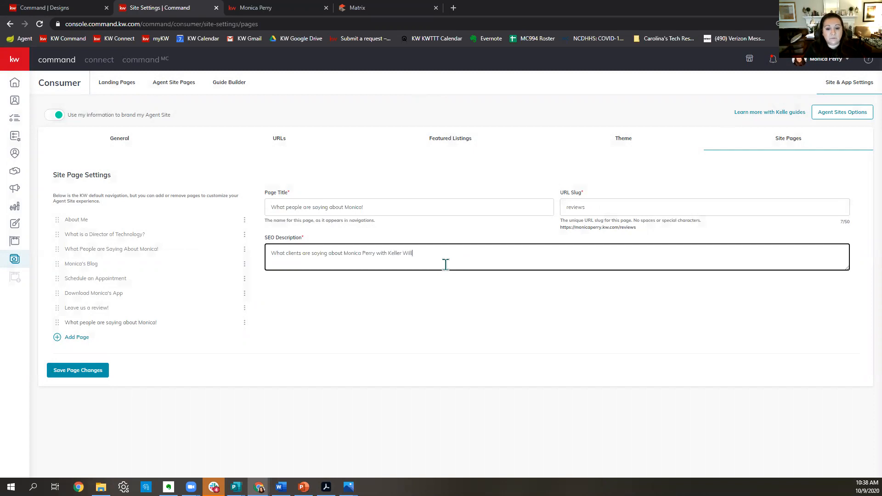
pyautogui.write('lty')
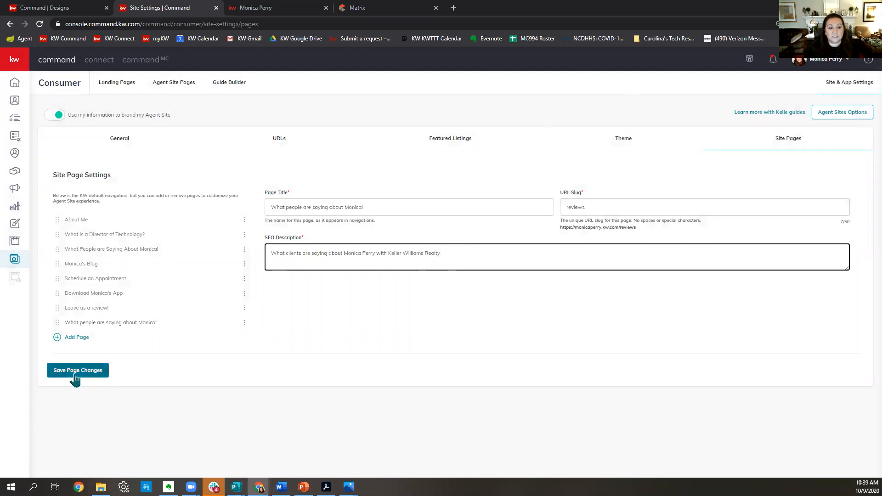
pyautogui.click(75, 378)
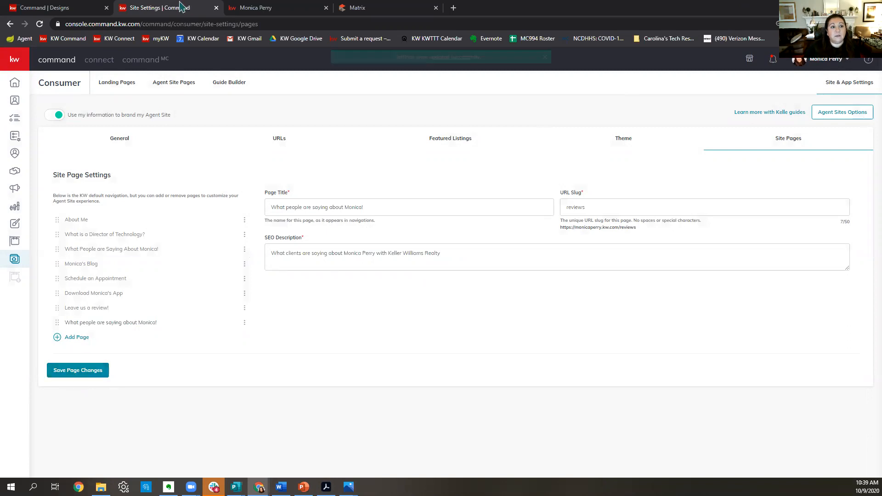
# Reload the live agent site and open its 'What People Are Saying' reviews page.
pyautogui.click(270, 9)
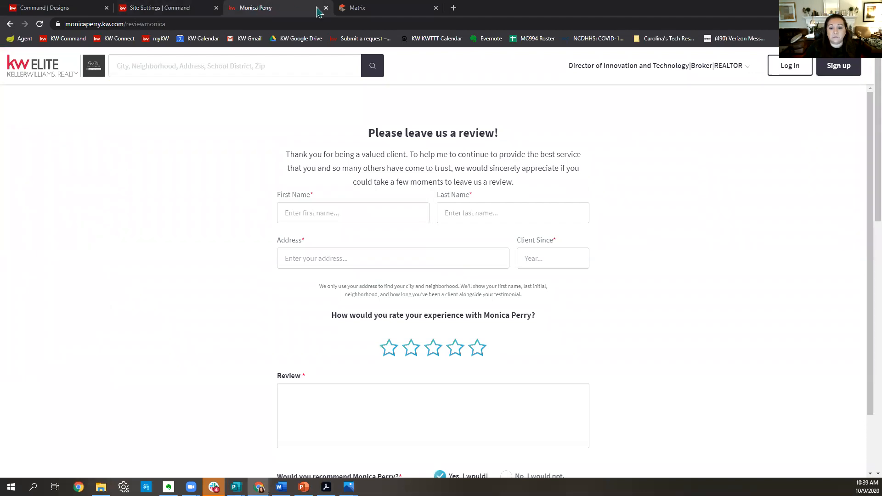
pyautogui.click(40, 24)
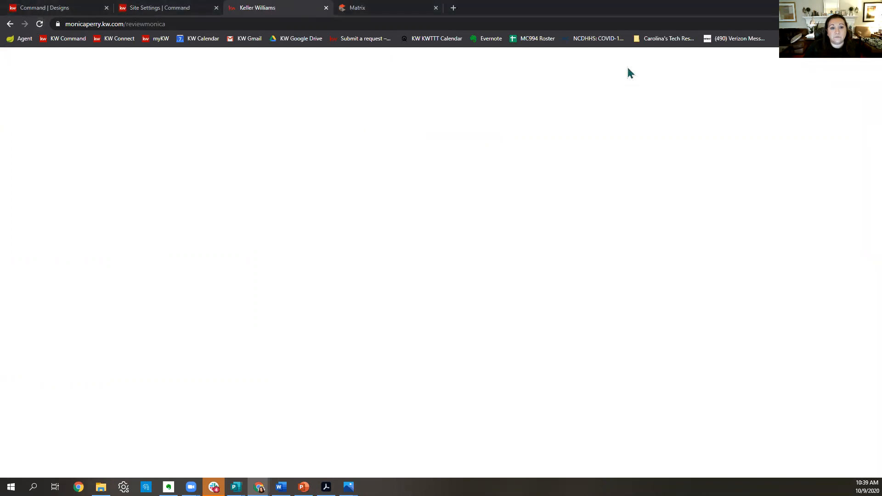
pyautogui.click(623, 72)
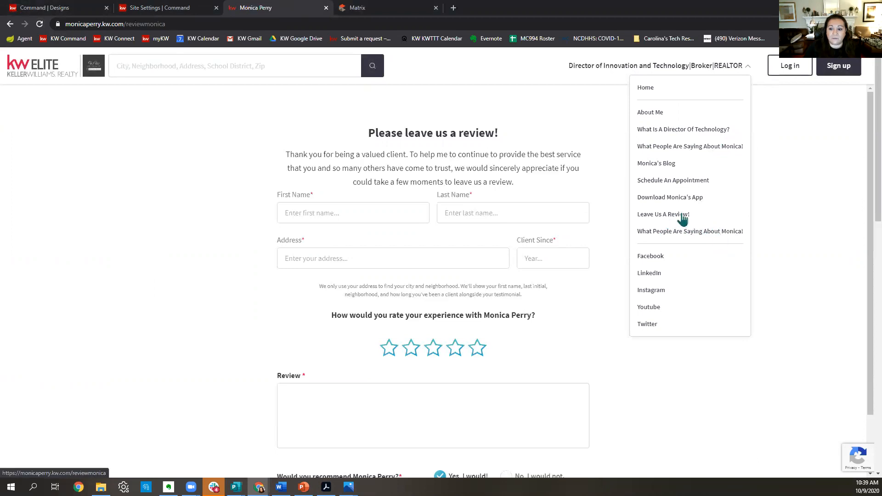
pyautogui.click(678, 234)
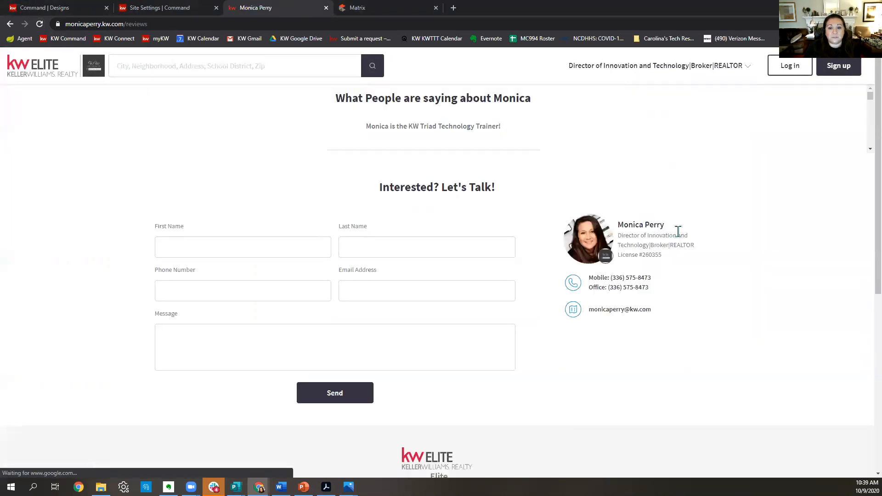
# Load more client reviews with Show More and scroll through the five-star testimonials.
pyautogui.scroll(-11, 521, 167)
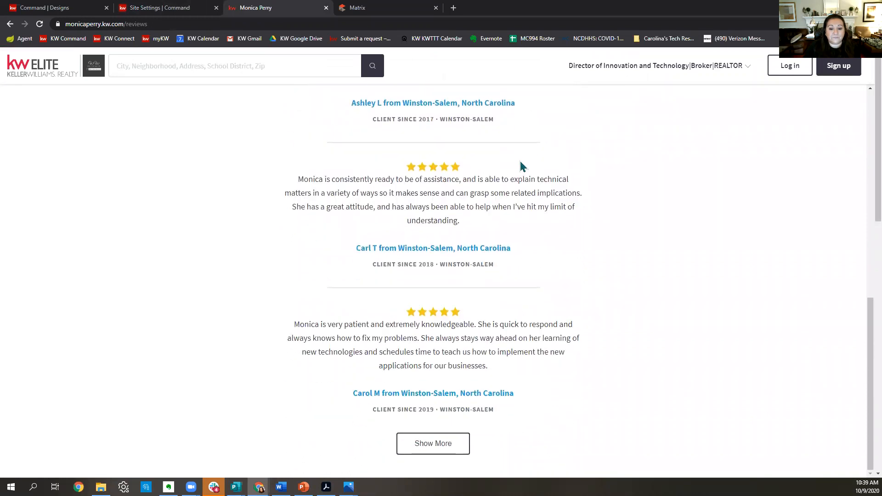
pyautogui.click(420, 440)
pyautogui.scroll(-5, 478, 181)
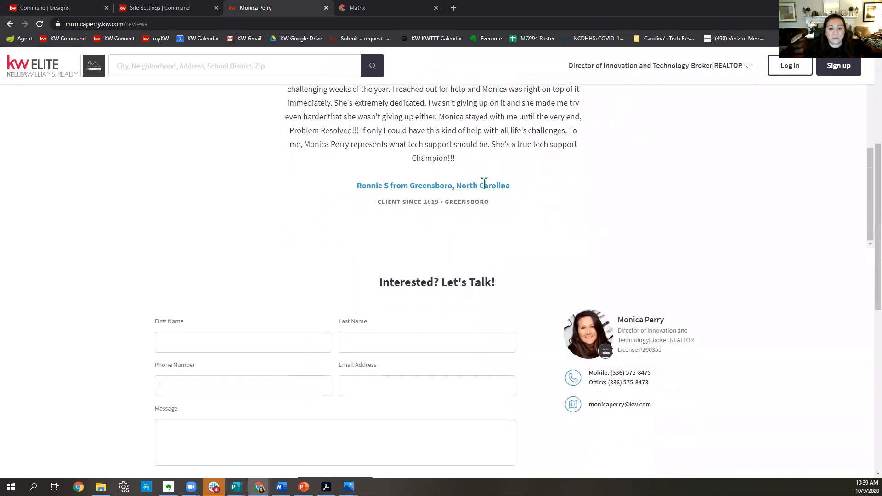
pyautogui.scroll(5, 418, 313)
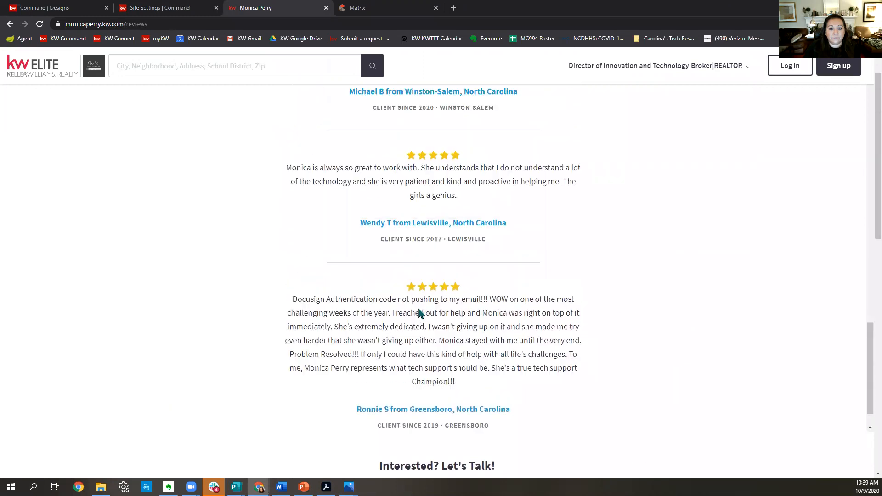
pyautogui.scroll(10, 418, 308)
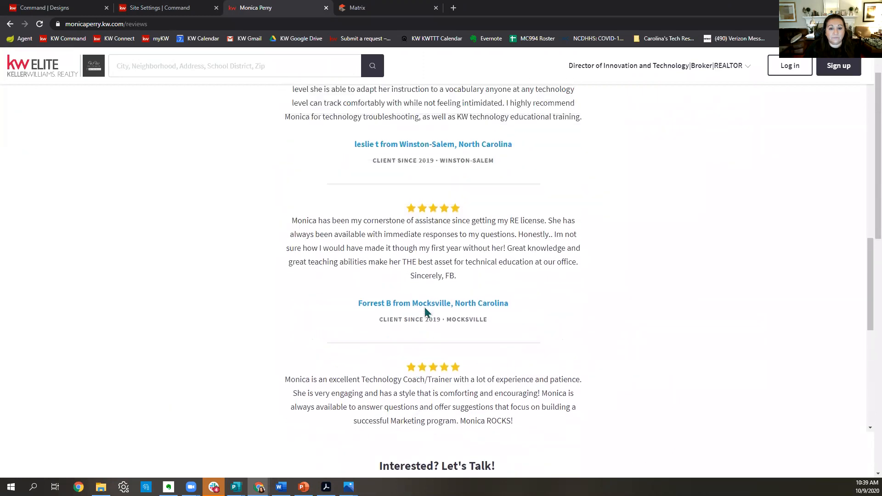
pyautogui.scroll(6, 496, 335)
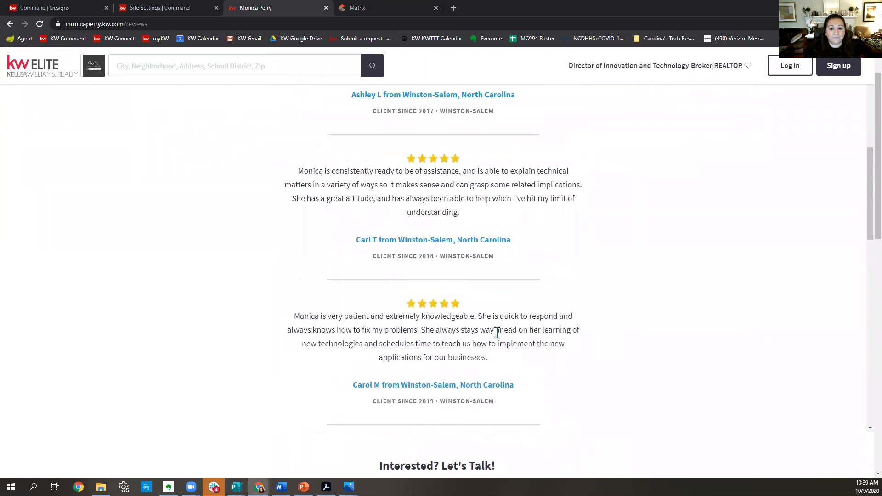
pyautogui.scroll(4, 500, 338)
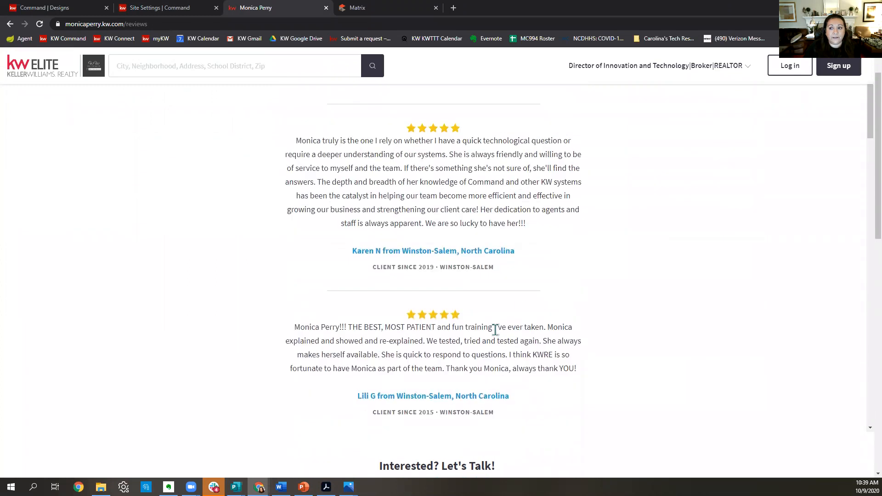
pyautogui.scroll(-20, 691, 138)
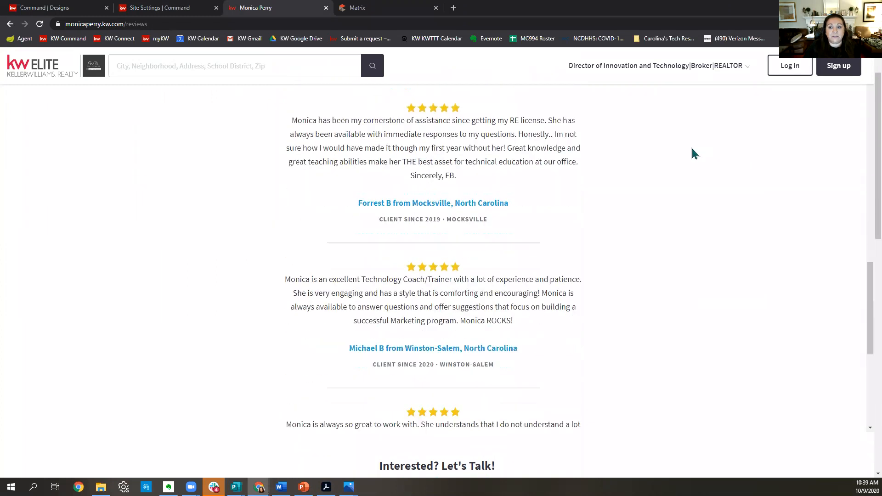
pyautogui.scroll(-15, 694, 161)
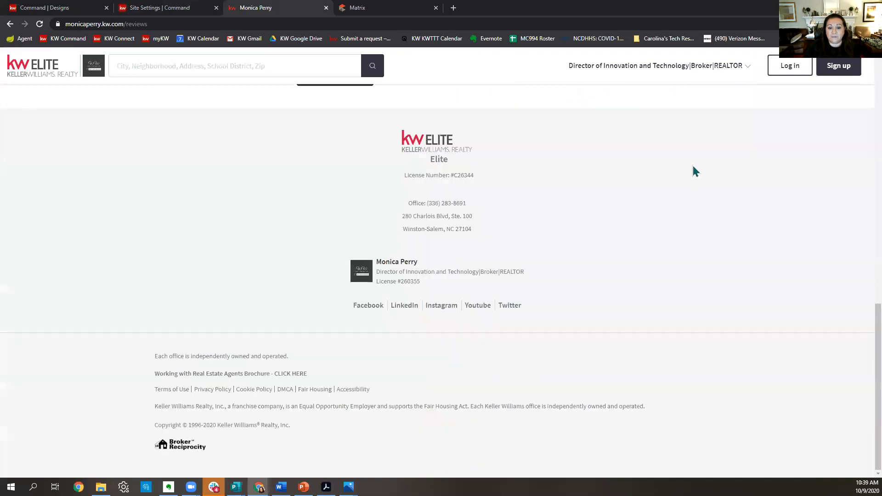
pyautogui.scroll(15, 649, 257)
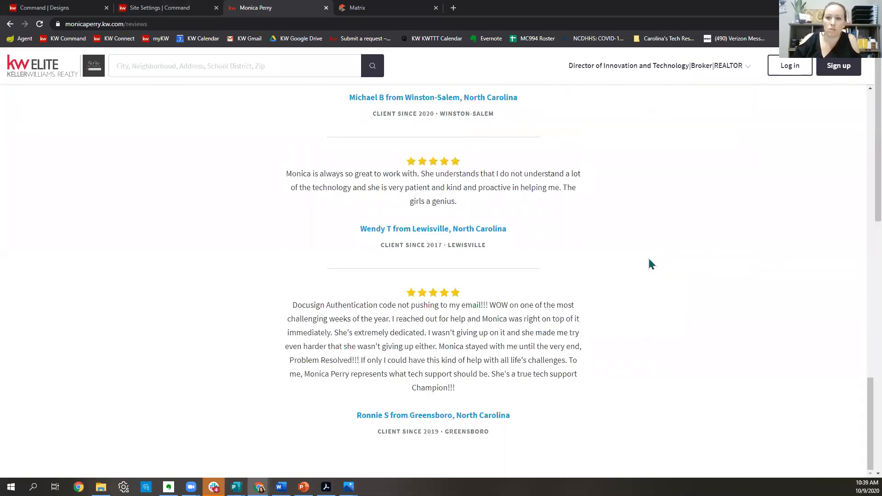
pyautogui.scroll(20, 437, 231)
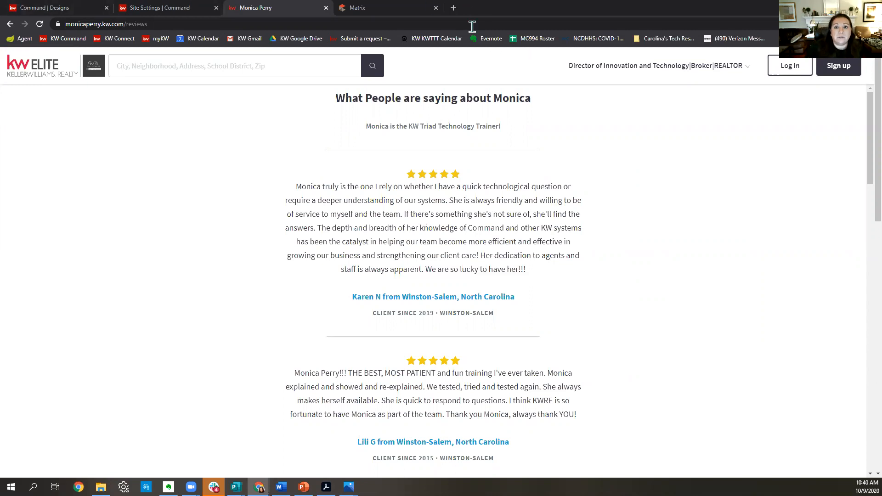
# Go to kwtriadtech.com in a new incognito tab.
pyautogui.click(452, 7)
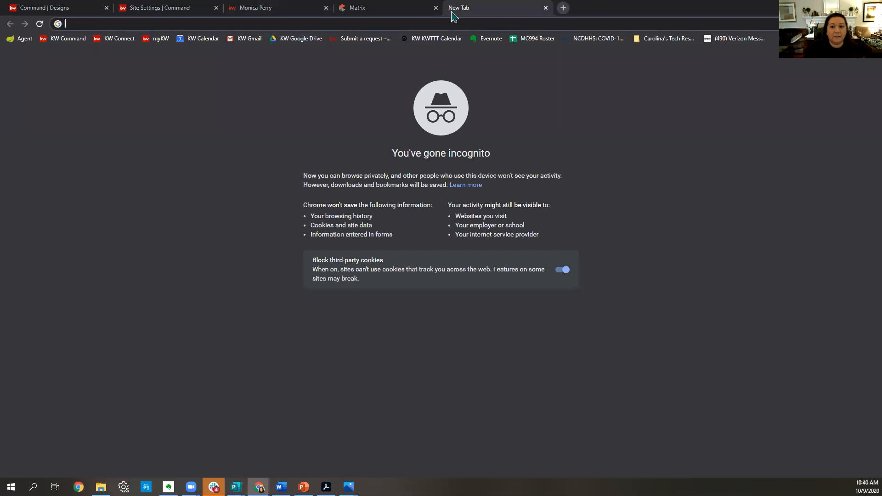
pyautogui.write('kwtriadte')
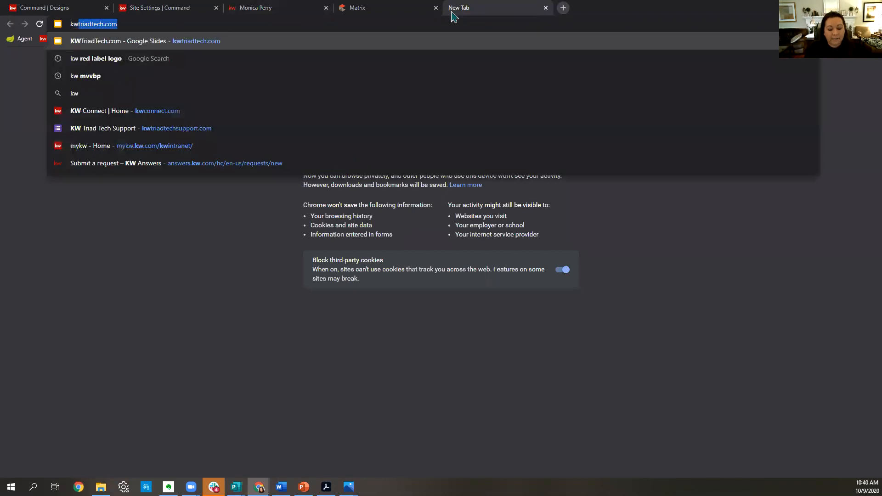
pyautogui.write('ch.com')
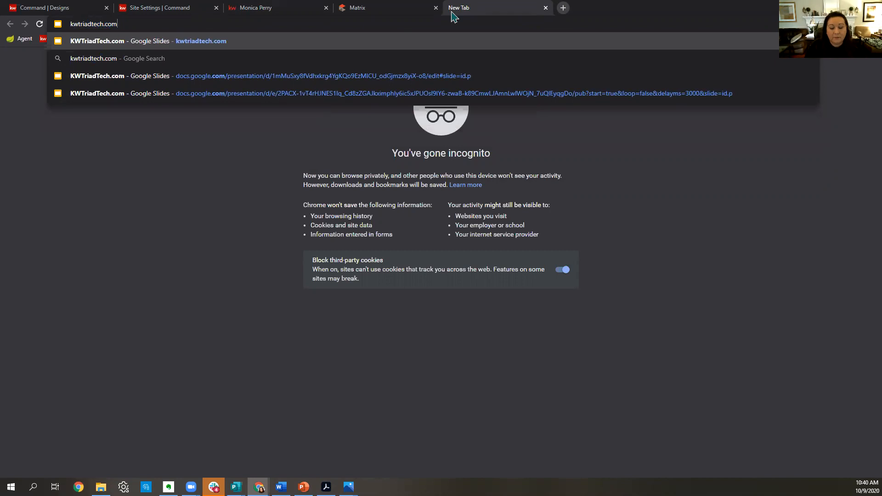
pyautogui.press('Return')
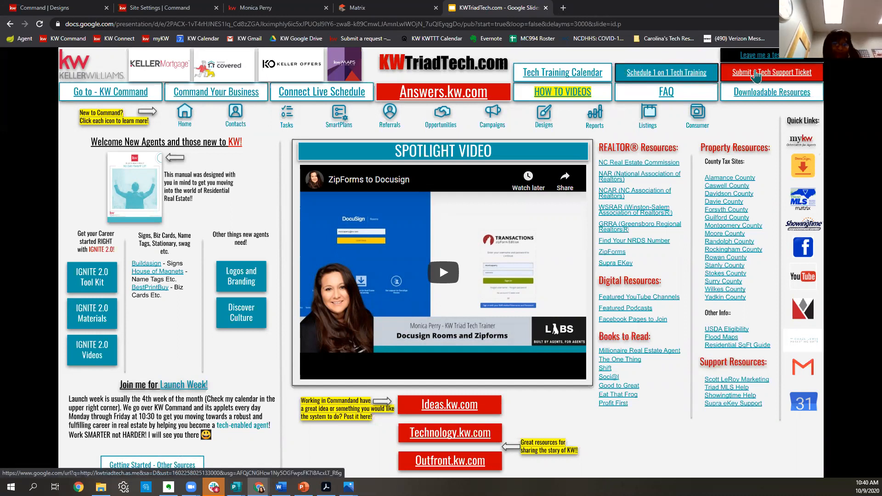
# Open the Director of Innovation and Technology - KWRE YouTube channel's Videos list.
pyautogui.click(803, 285)
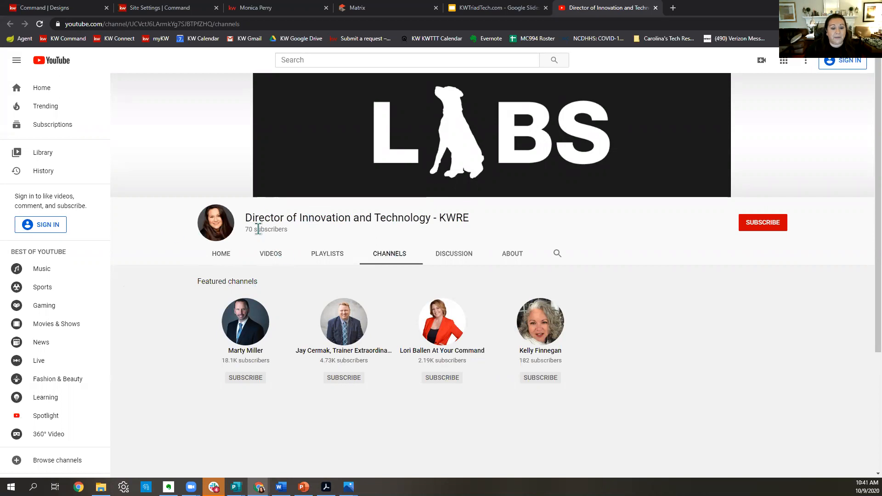
pyautogui.click(271, 259)
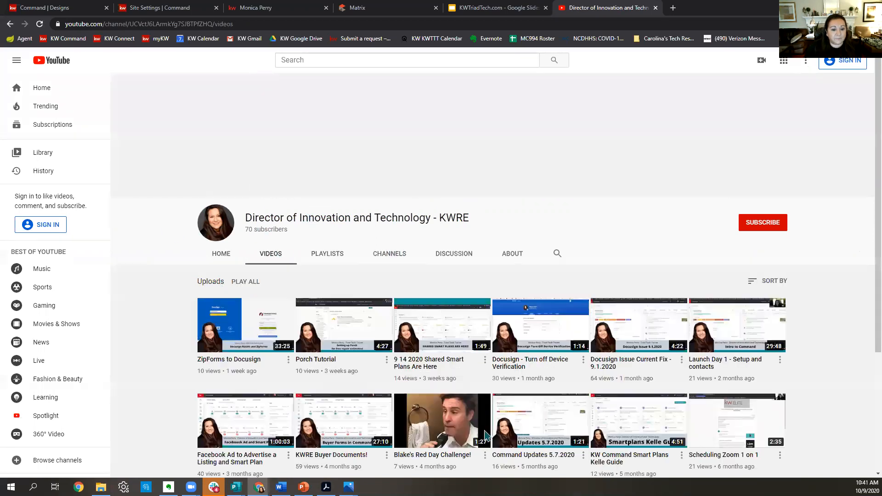
pyautogui.scroll(-4, 843, 86)
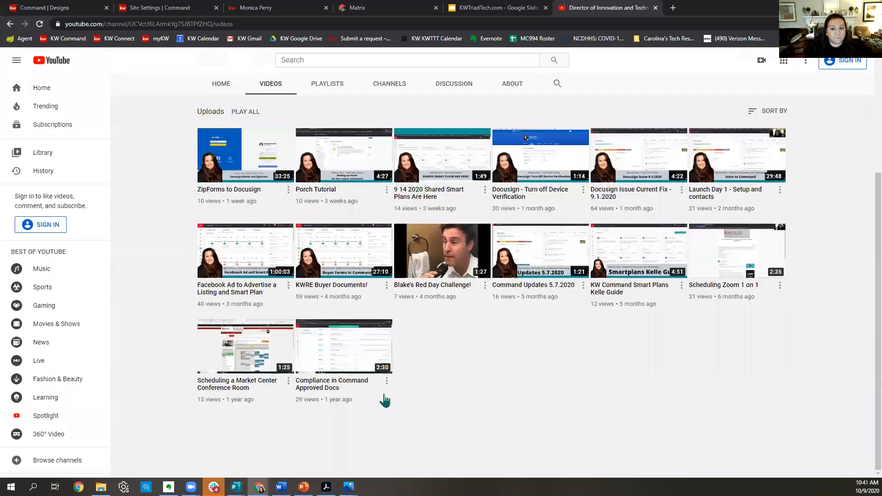
pyautogui.scroll(5, 563, 291)
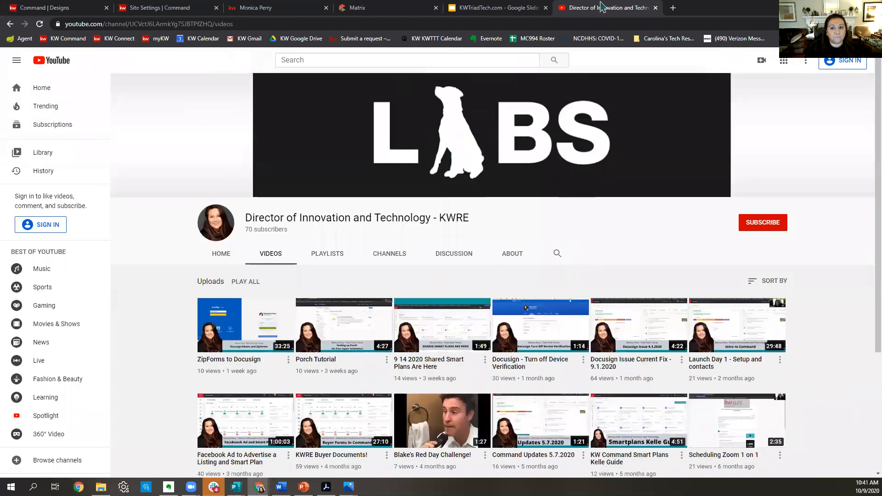
# Switch between the KWTriadTech.com and YouTube tabs, ending on the Matrix MLS listing.
pyautogui.click(480, 8)
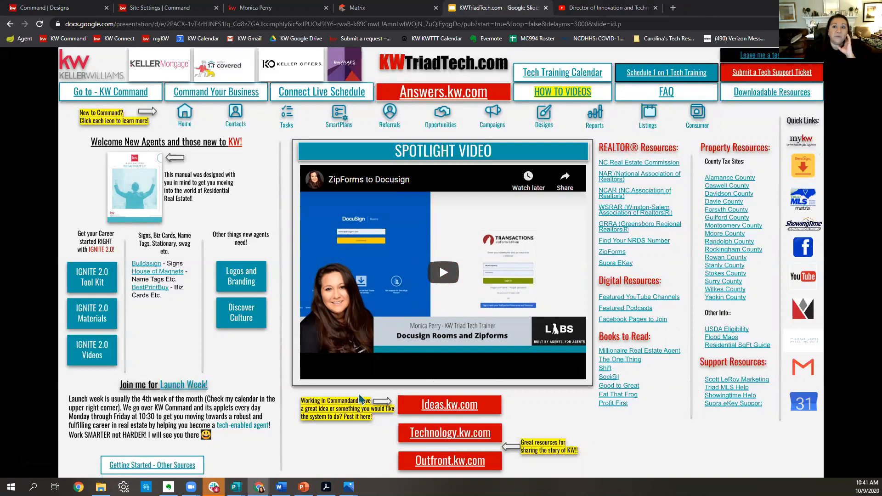
pyautogui.click(620, 8)
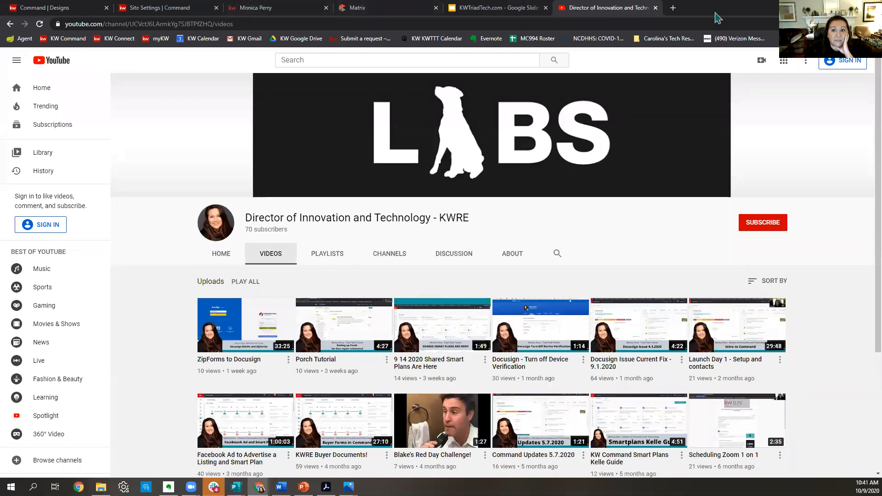
pyautogui.click(398, 8)
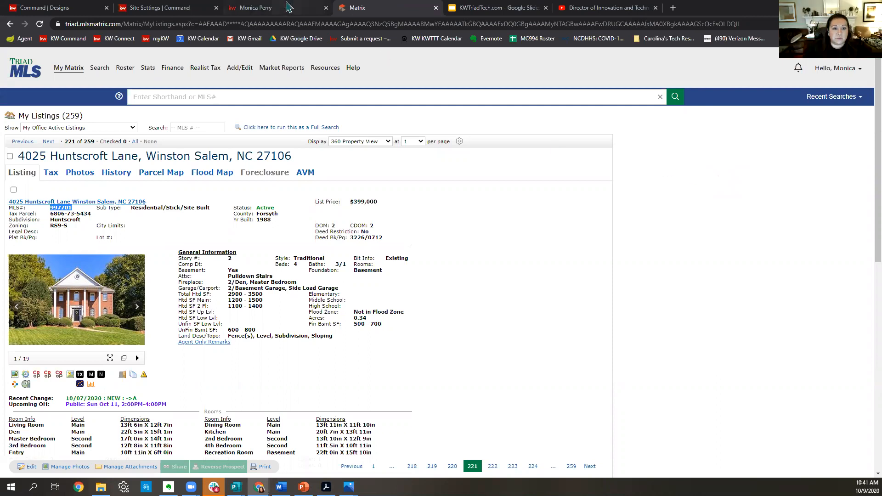
# Return to the agent site's reviews page and open its 'Leave Us A Review!' page.
pyautogui.click(300, 8)
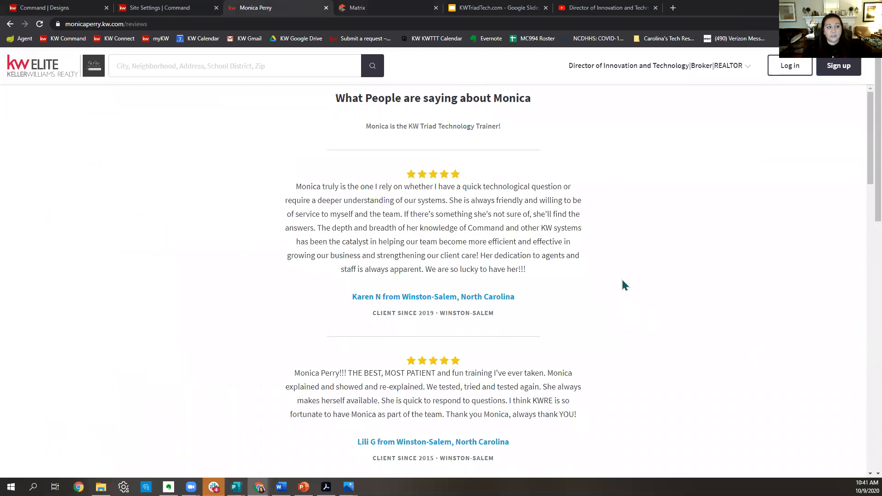
pyautogui.click(193, 10)
pyautogui.click(270, 10)
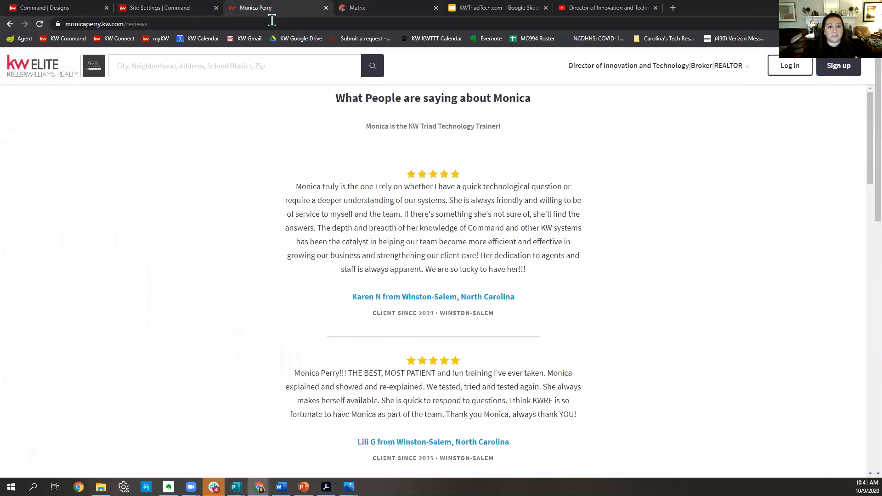
pyautogui.click(725, 70)
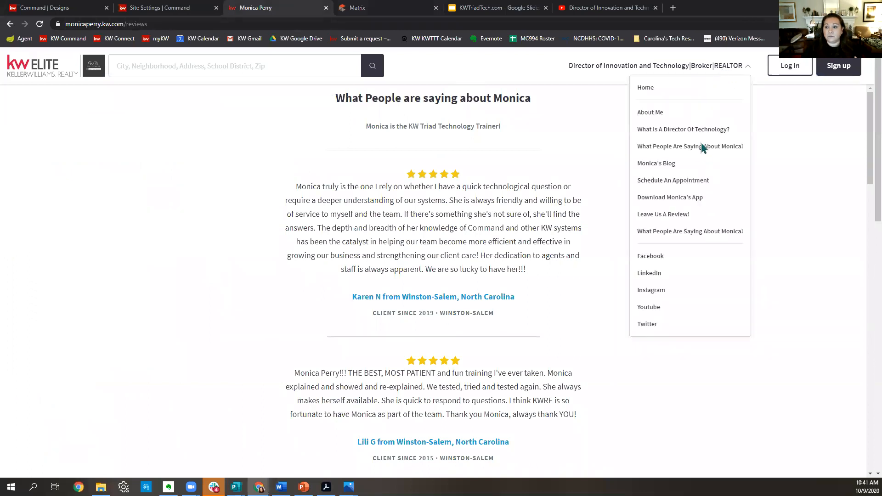
pyautogui.click(684, 214)
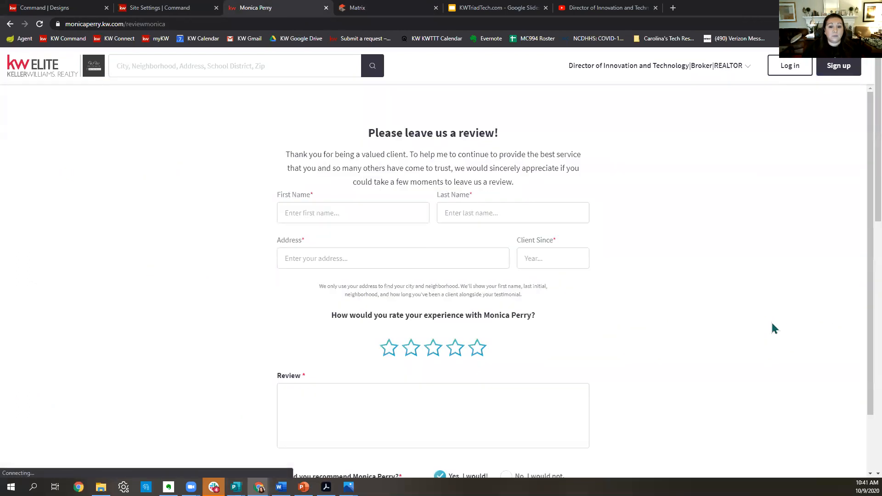
# Enter a test reviewer's first and last name and the address Winston-Salem, NC, USA.
pyautogui.click(377, 212)
pyautogui.write('Client')
pyautogui.press('Tab')
pyautogui.write('Z')
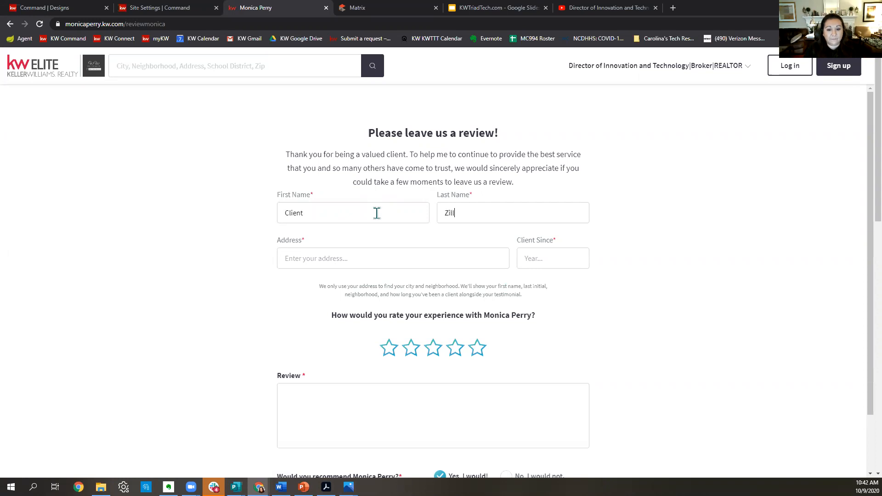
pyautogui.click(350, 261)
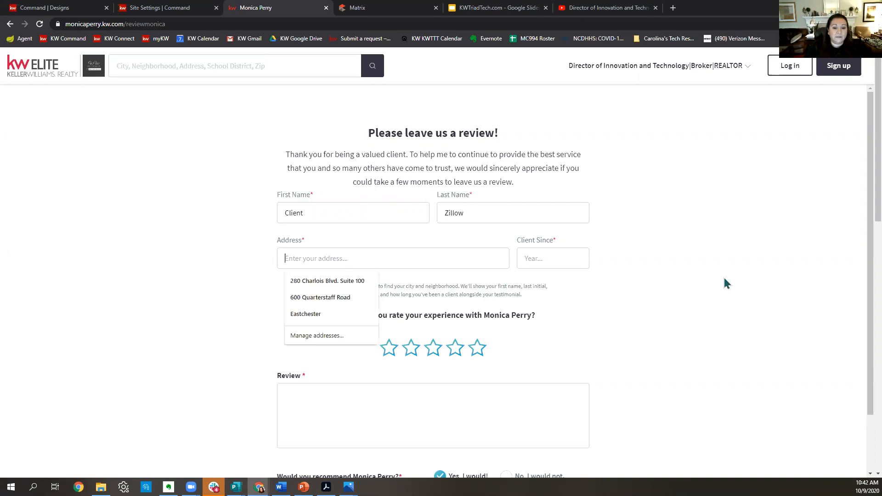
pyautogui.write('Winst')
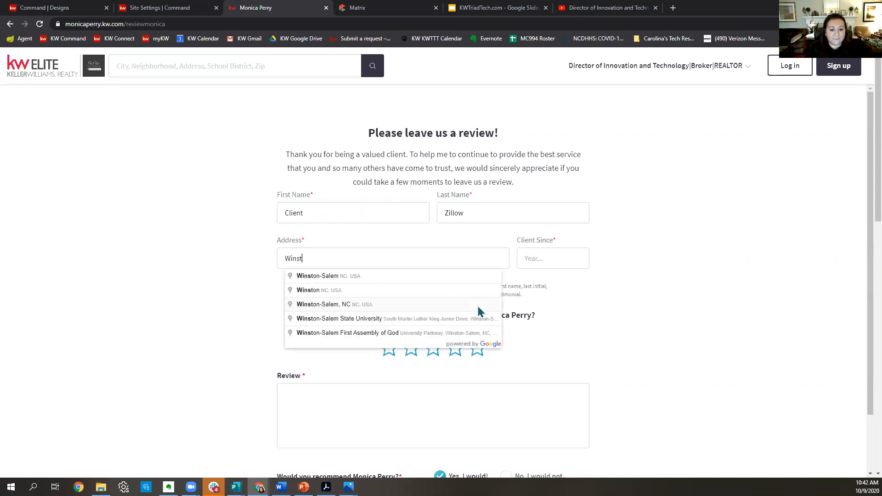
pyautogui.click(488, 279)
# Set Client Since to 2019 and give the agent a five-star rating.
pyautogui.click(541, 262)
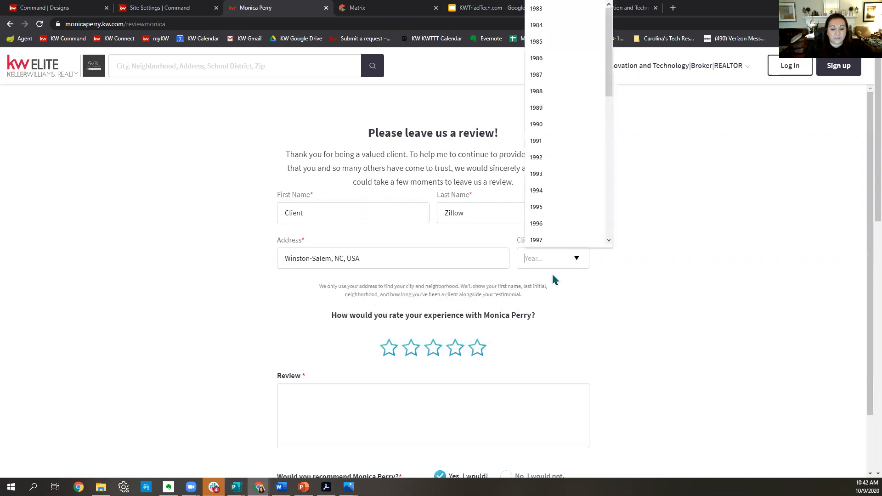
pyautogui.write('2019')
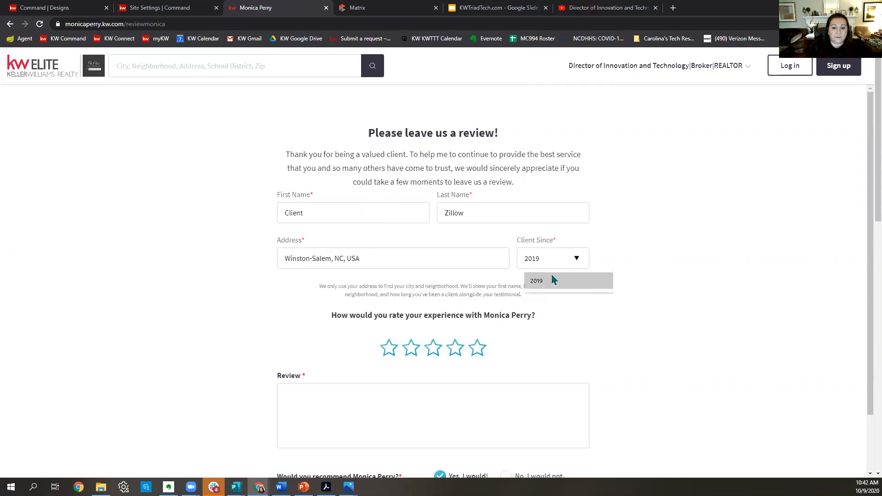
pyautogui.click(372, 398)
pyautogui.scroll(-2, 250, 361)
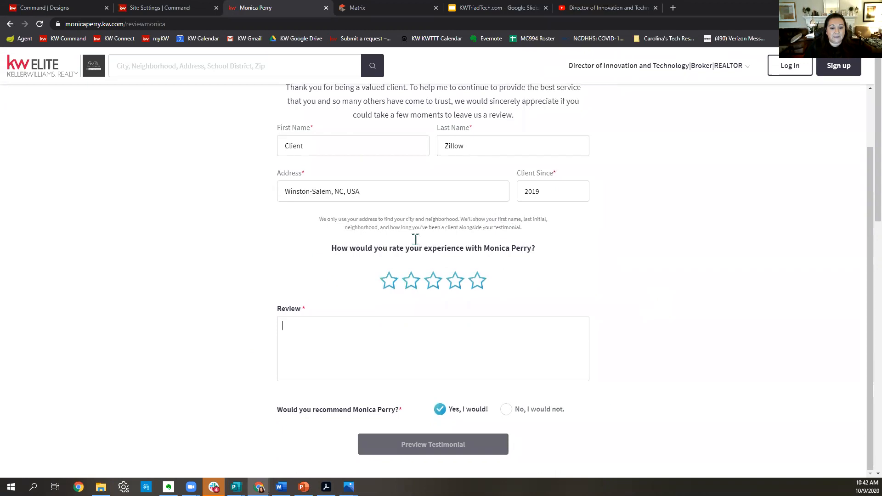
pyautogui.click(478, 281)
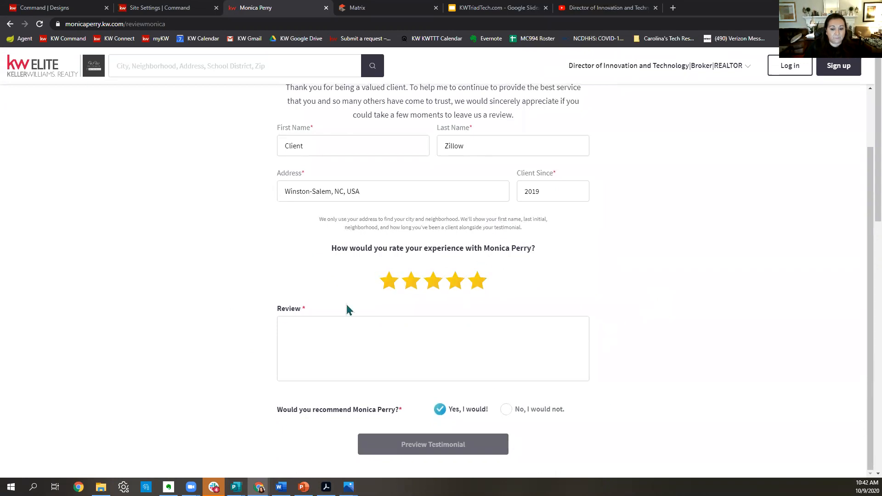
pyautogui.scroll(-3, 501, 325)
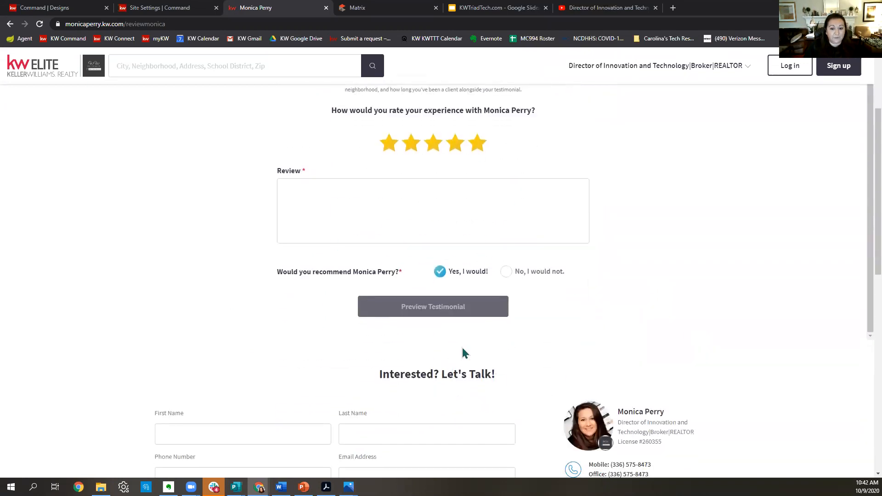
pyautogui.scroll(2, 693, 275)
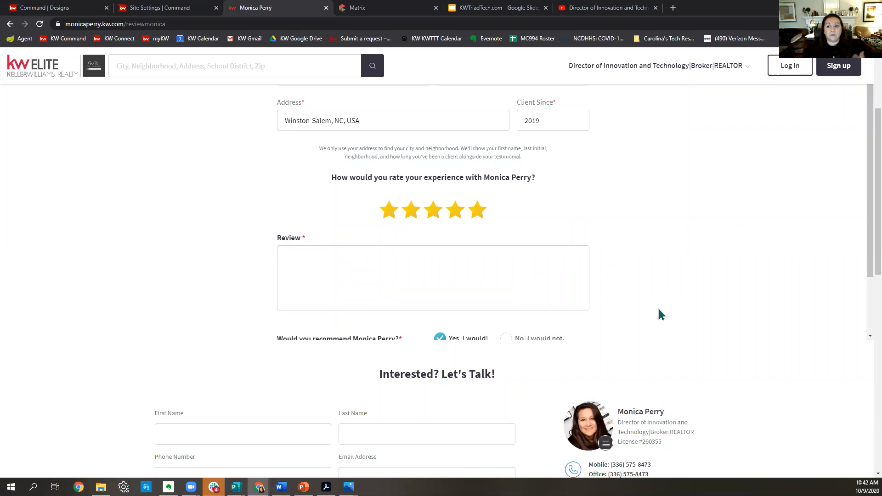
# Open another agent's 'Download the KW App' page from the tech resources bookmark folder.
pyautogui.click(673, 7)
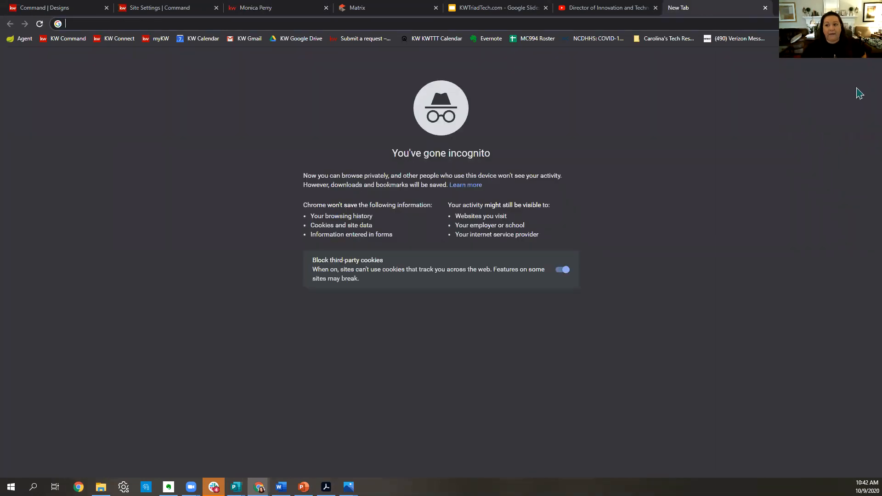
pyautogui.click(808, 38)
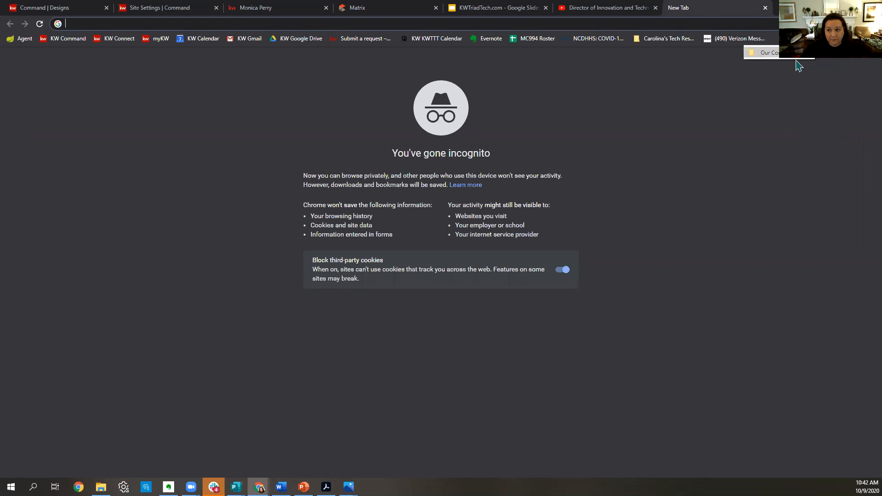
pyautogui.moveTo(794, 59)
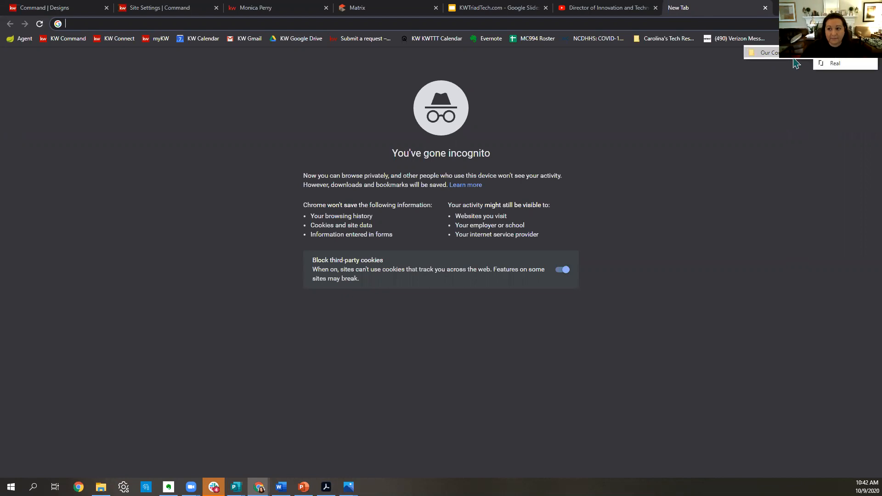
pyautogui.click(796, 137)
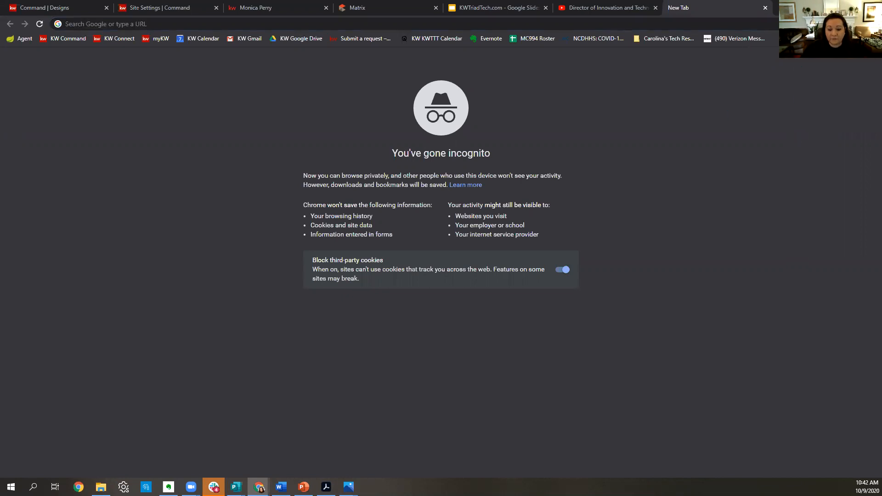
pyautogui.moveTo(259, 487)
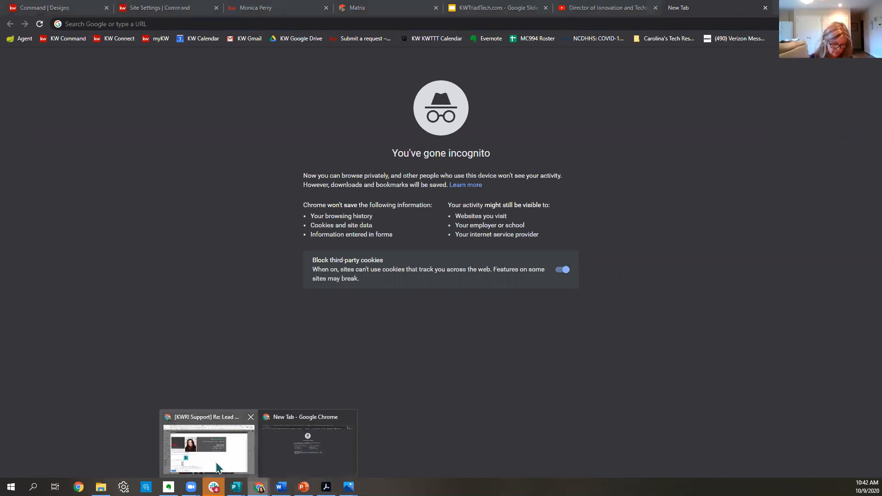
pyautogui.click(210, 448)
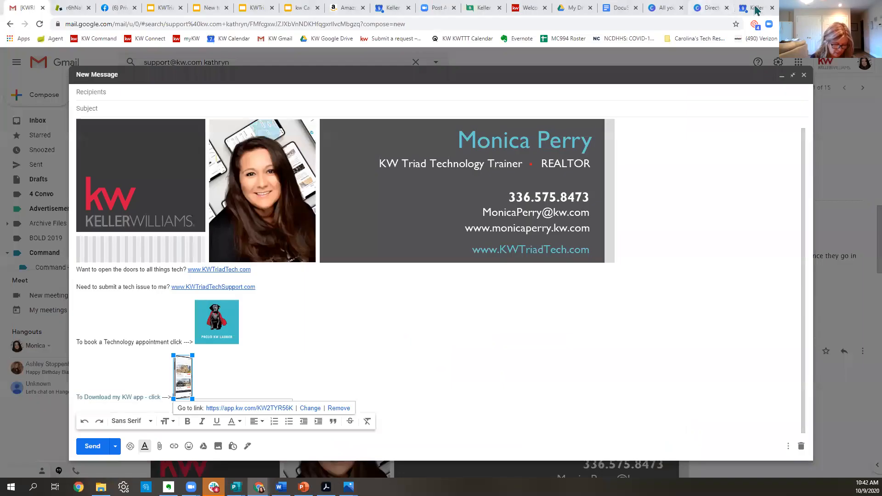
pyautogui.click(685, 40)
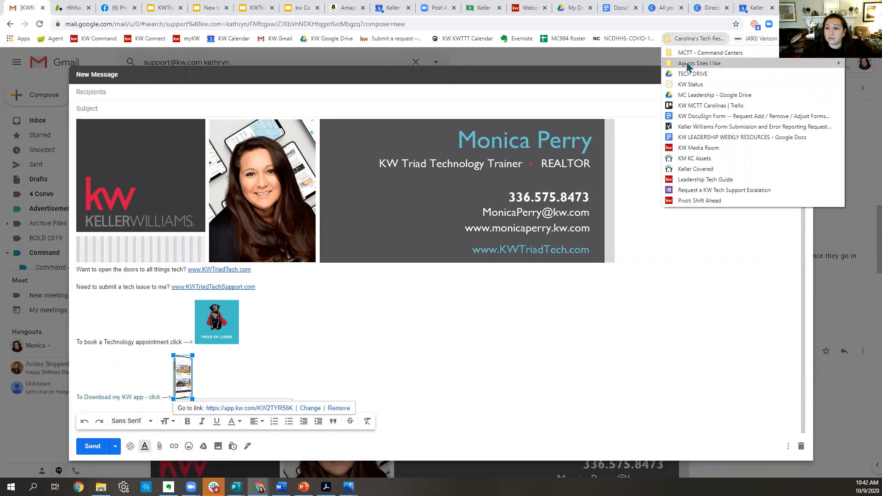
pyautogui.click(653, 70)
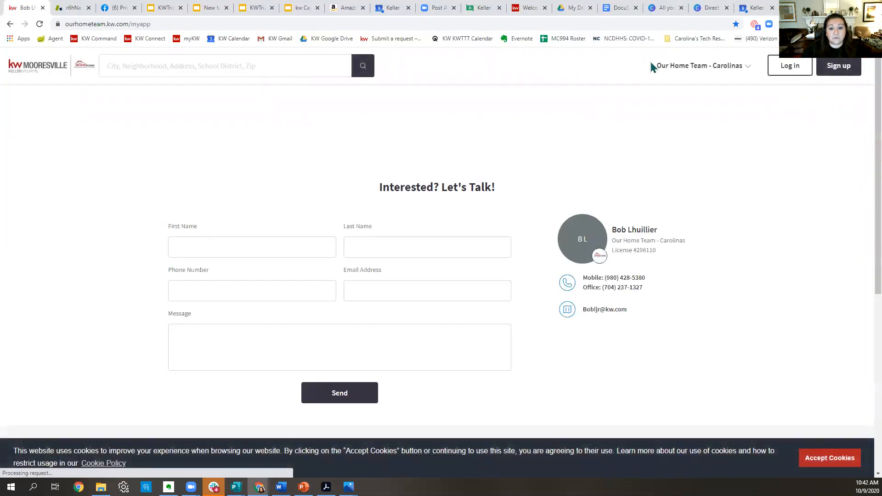
# Open the example site's 'See What Our Clients Say !!' page, accept cookies, and scroll through the testimonials.
pyautogui.click(695, 73)
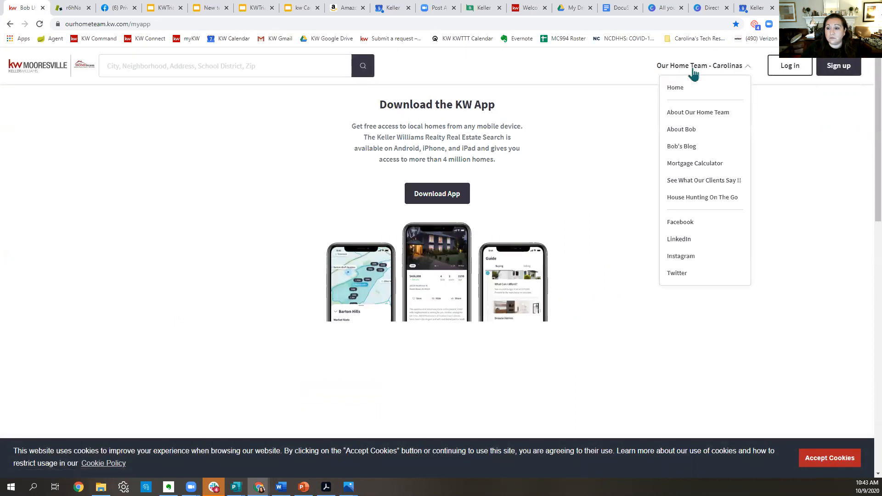
pyautogui.click(698, 182)
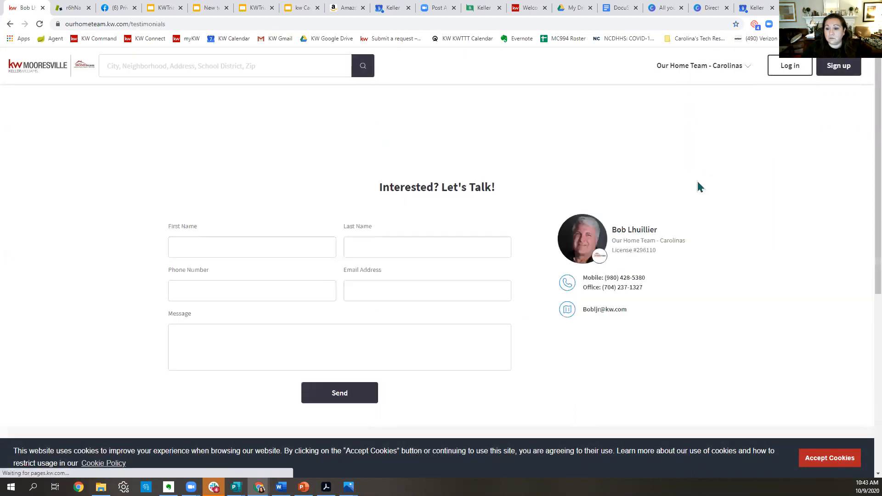
pyautogui.click(845, 465)
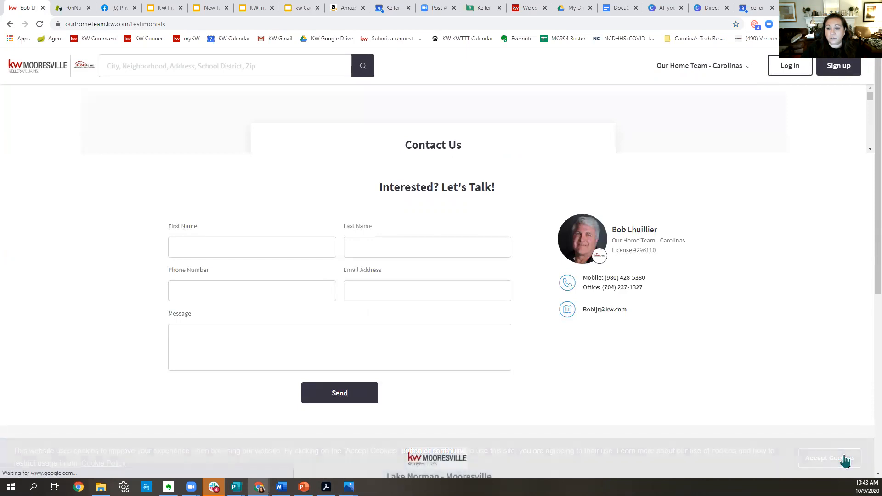
pyautogui.scroll(-18, 859, 189)
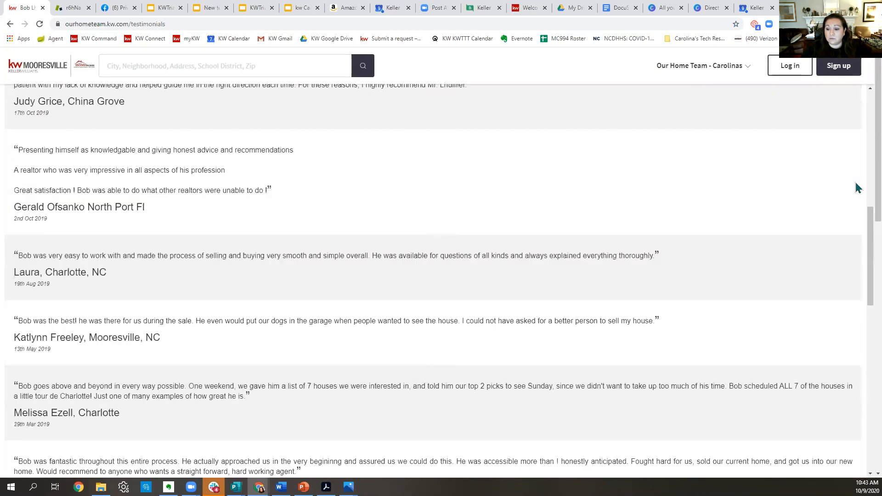
pyautogui.scroll(5, 854, 196)
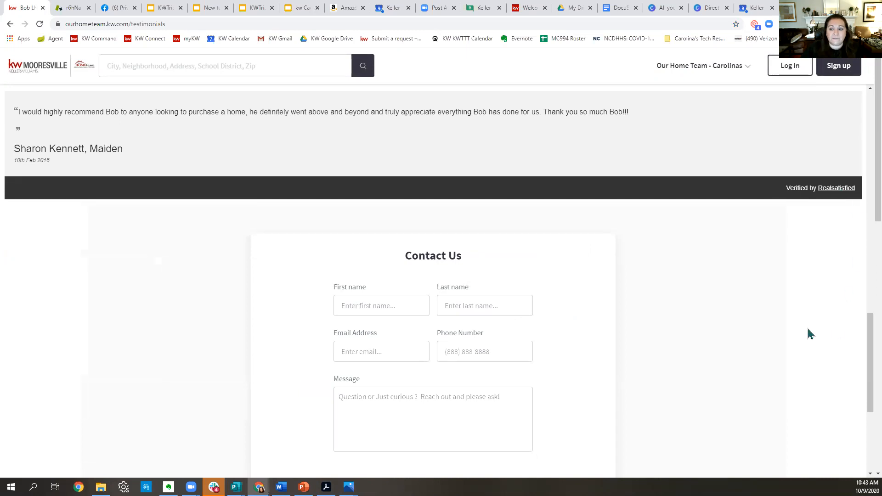
pyautogui.scroll(4, 768, 330)
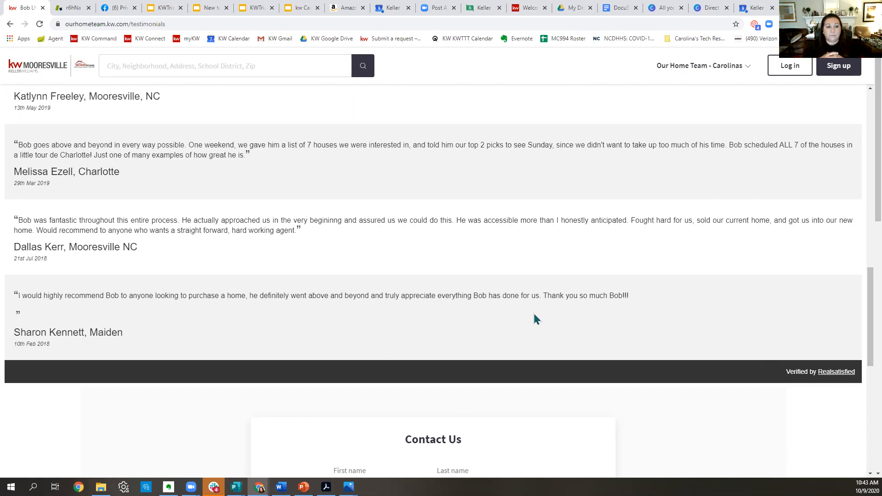
pyautogui.scroll(10, 522, 313)
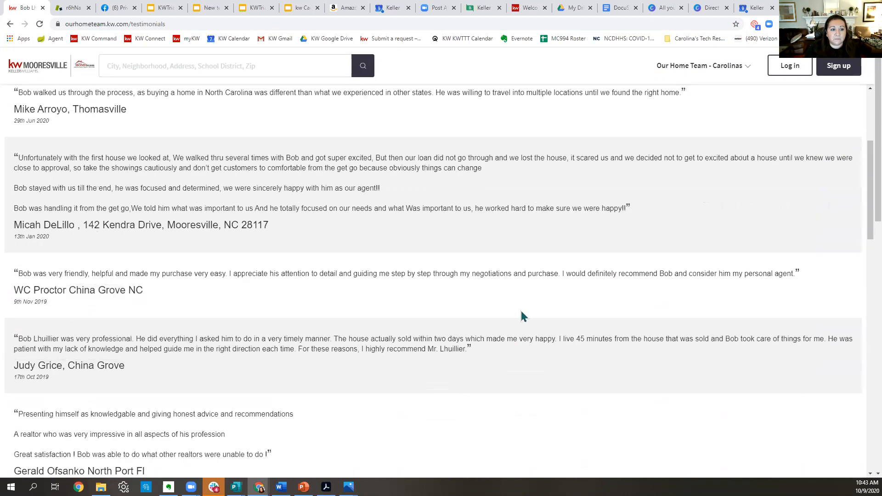
pyautogui.scroll(4, 522, 317)
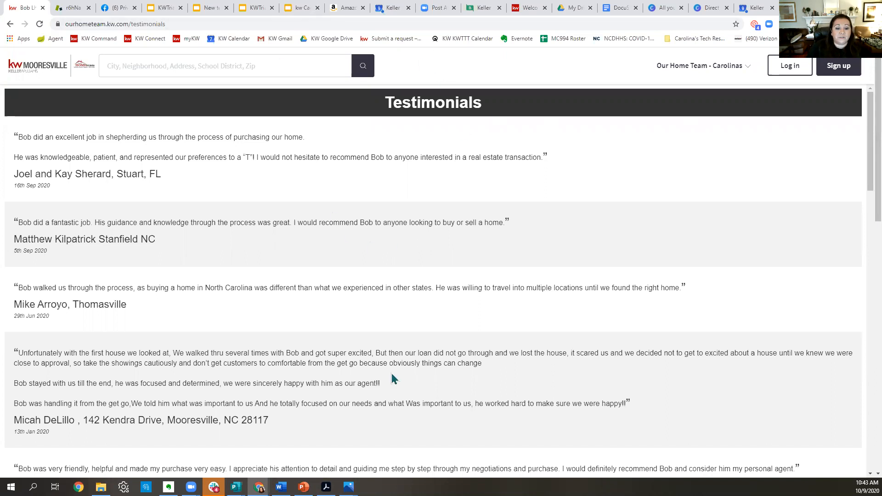
# Glance at the incognito tab, then return to the review form with five stars still set.
pyautogui.moveTo(259, 488)
pyautogui.click(307, 448)
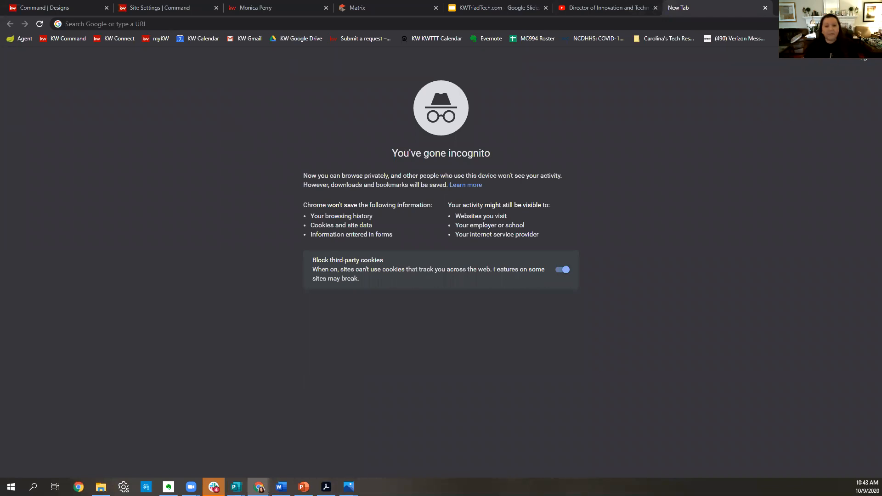
pyautogui.click(281, 9)
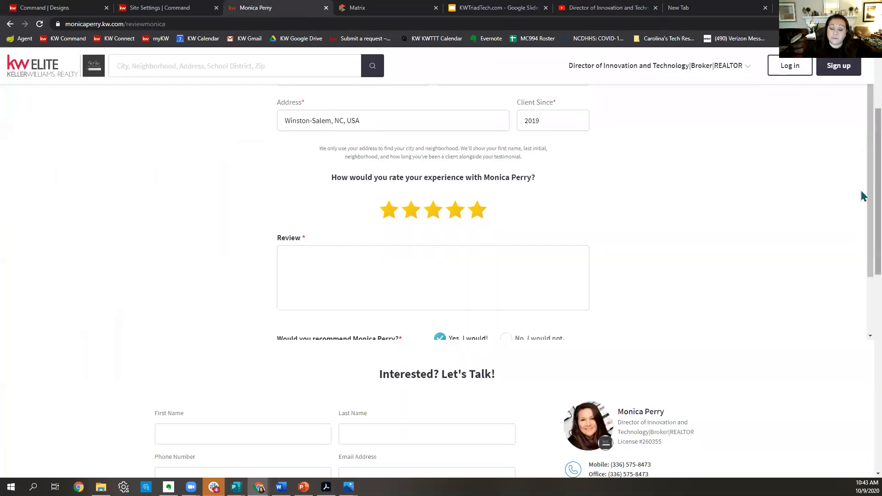
pyautogui.scroll(3, 708, 363)
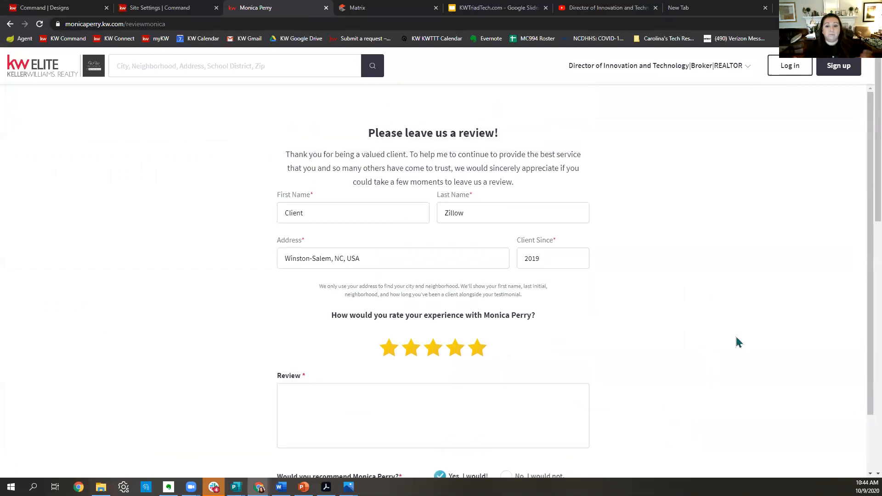
pyautogui.scroll(-2, 456, 345)
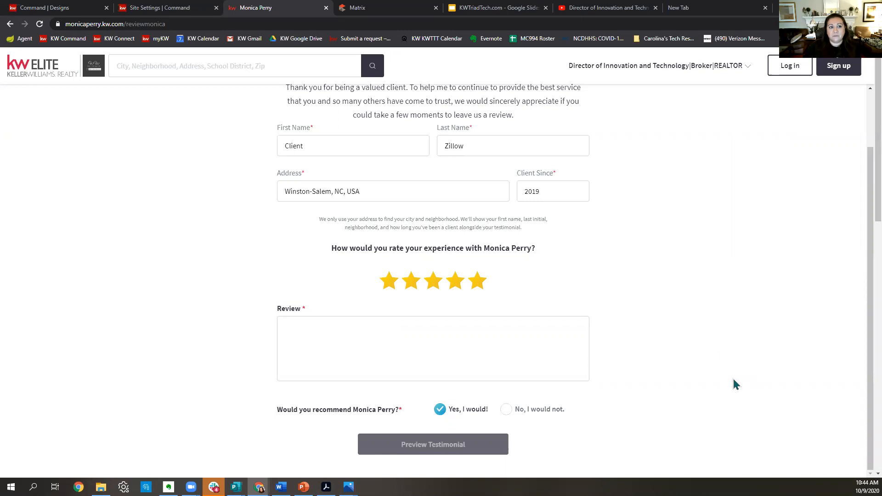
# Compare the Site Pages settings with the review form page, ending back on the review form.
pyautogui.click(186, 14)
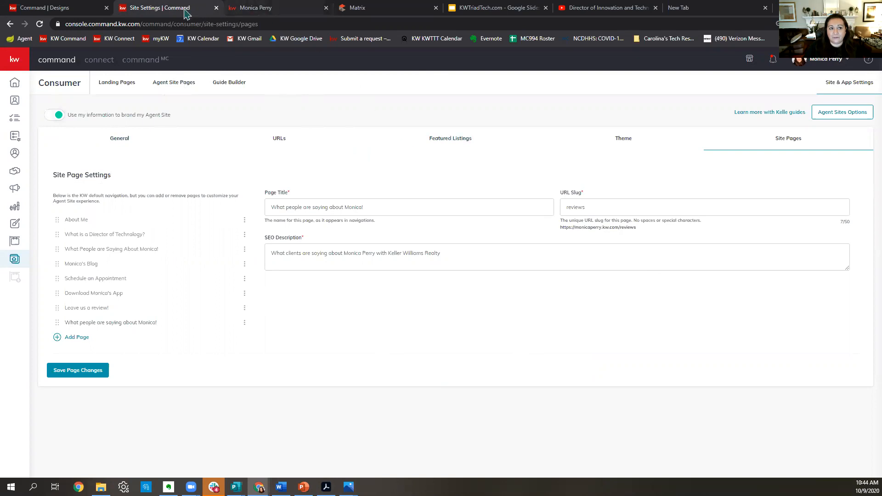
pyautogui.click(283, 7)
pyautogui.scroll(2, 313, 144)
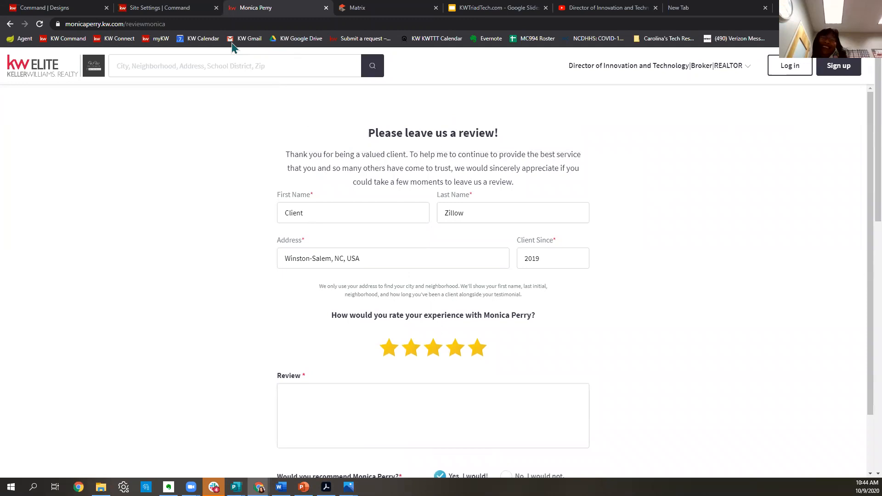
pyautogui.click(198, 8)
pyautogui.click(322, 8)
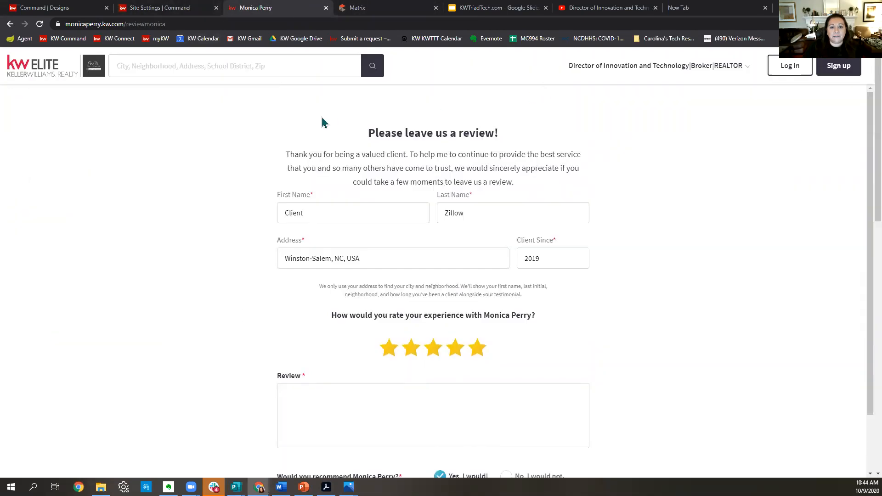
pyautogui.moveTo(714, 73)
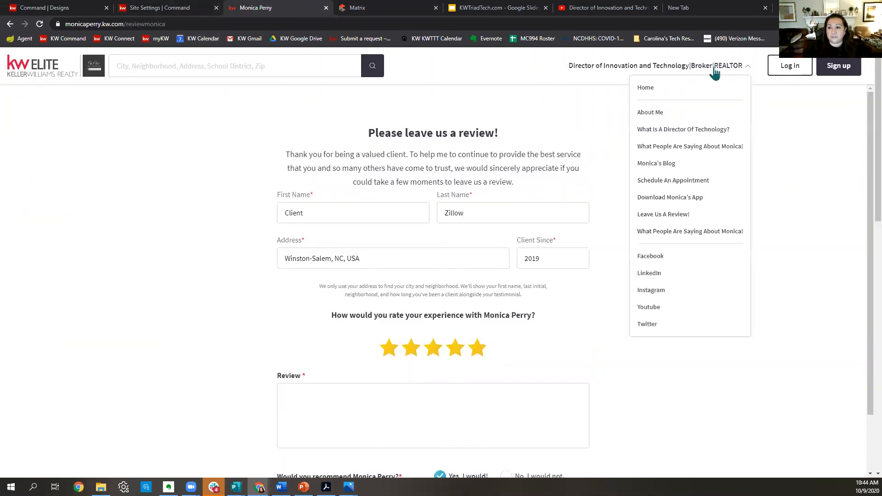
# Look over the agent's blog page and the Consumer overview in Command, then return to the blog.
pyautogui.click(660, 165)
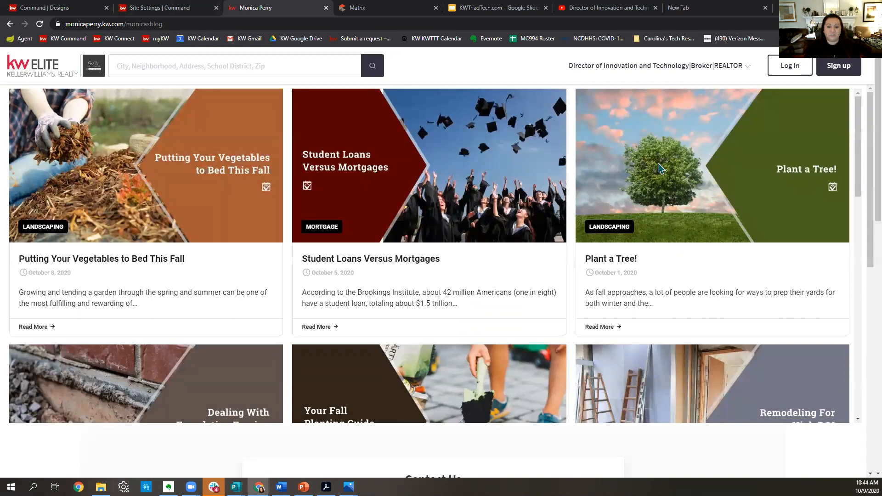
pyautogui.scroll(-15, 680, 230)
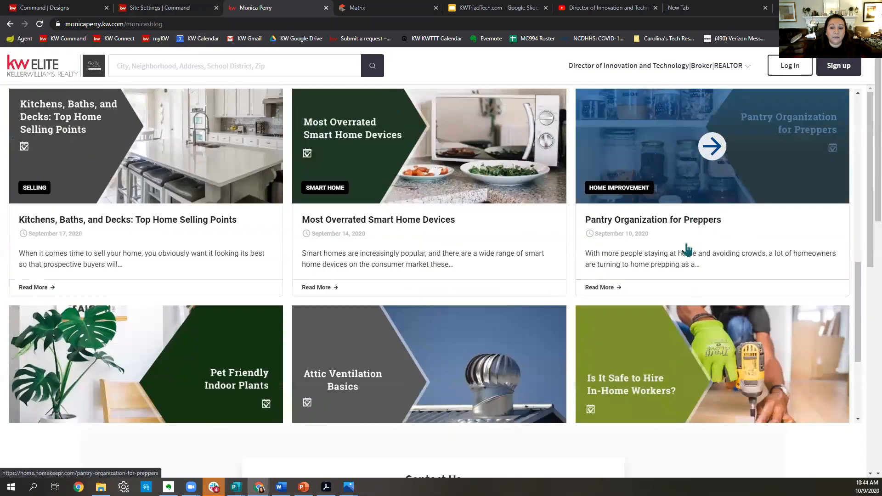
pyautogui.scroll(15, 689, 276)
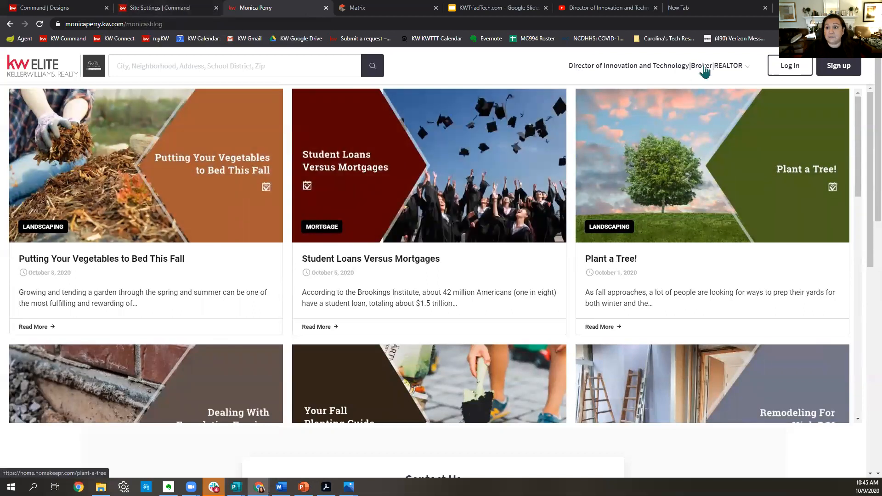
pyautogui.click(191, 10)
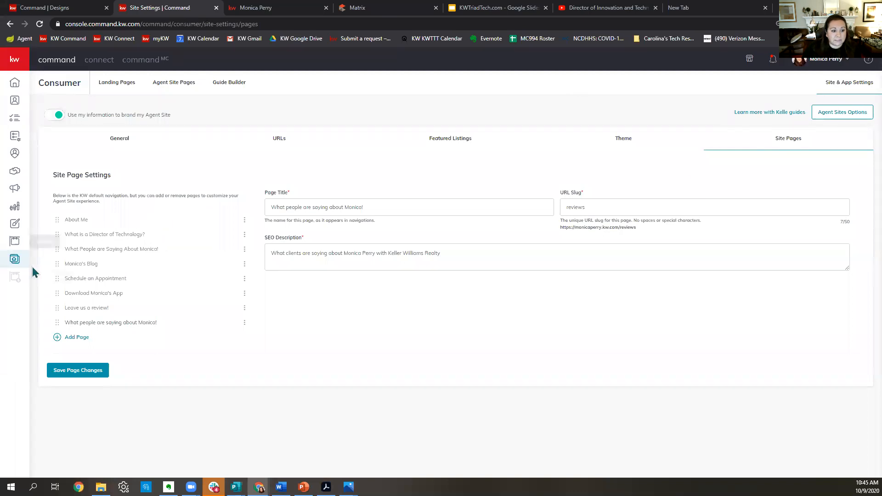
pyautogui.click(18, 261)
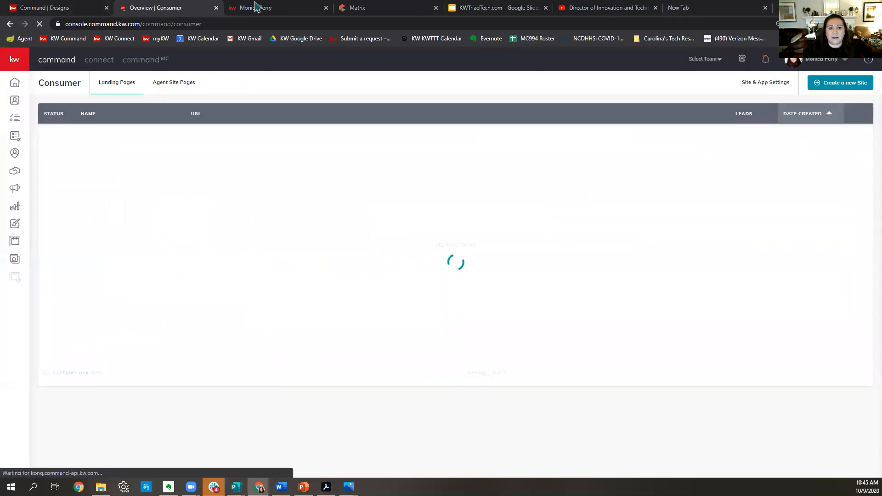
pyautogui.click(282, 10)
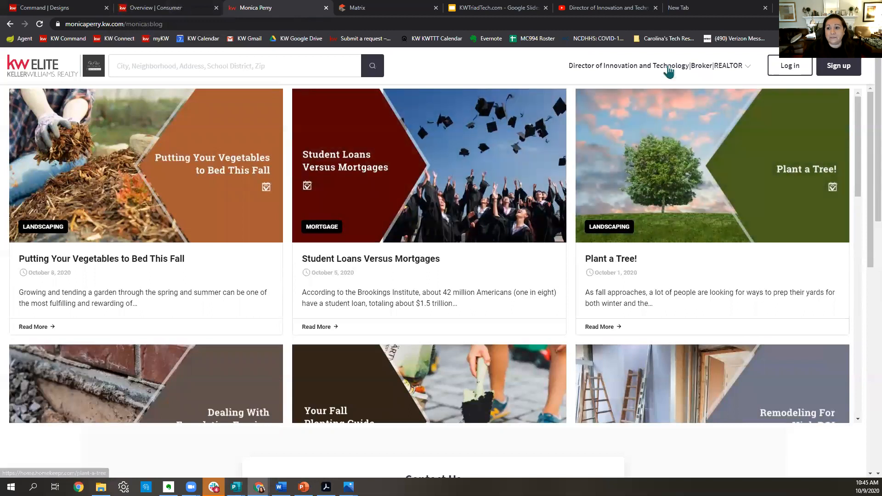
# Open the existing Download App page from the agent site's nav menu, then return to the landing pages list.
pyautogui.click(670, 70)
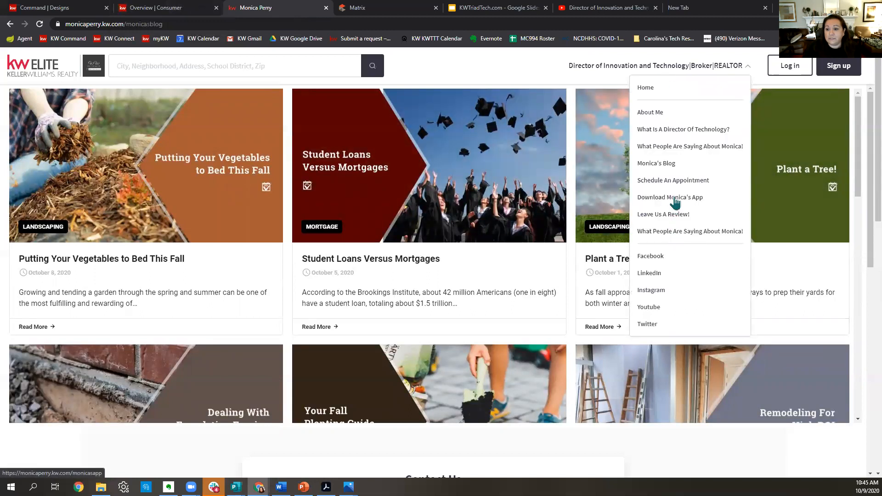
pyautogui.click(674, 198)
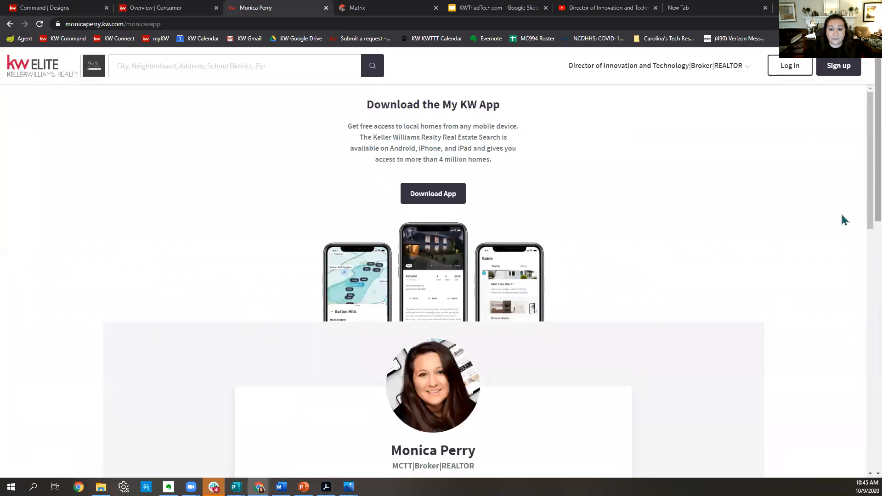
pyautogui.click(173, 9)
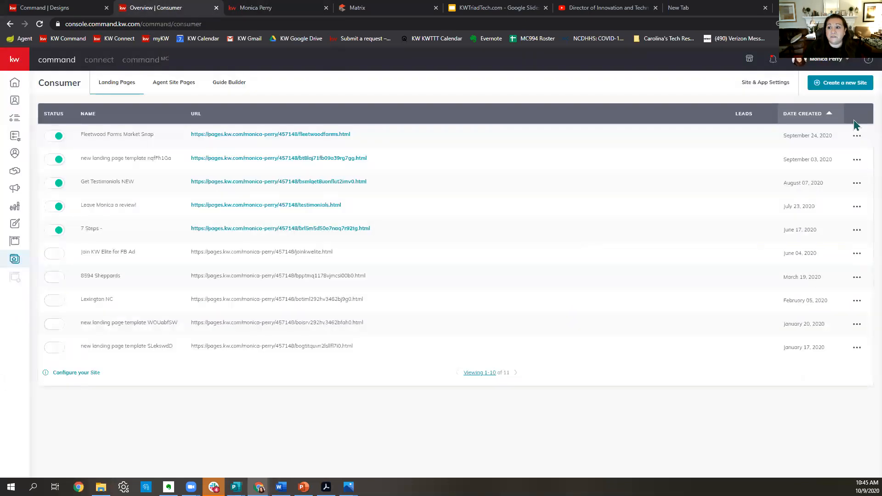
# Create a new page on My Agent Site.
pyautogui.click(852, 91)
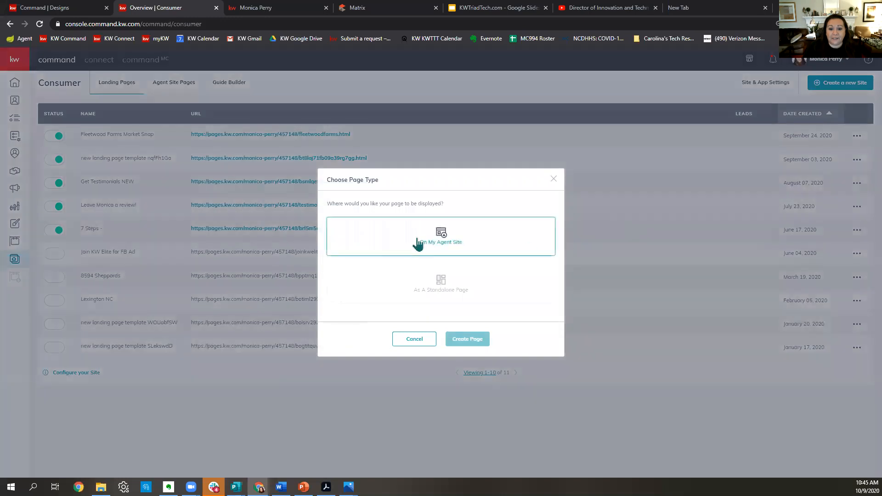
pyautogui.click(419, 241)
pyautogui.click(473, 341)
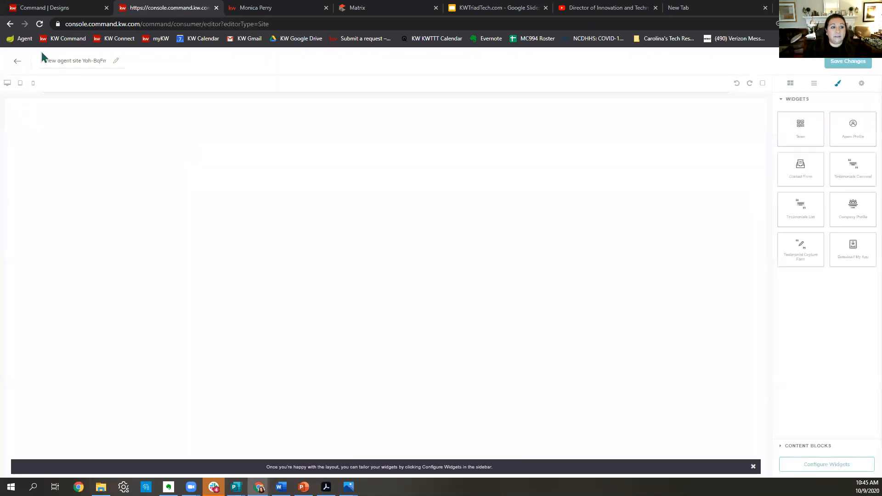
# Name the page 'Download my App' and add the Download My App and Contact Form widgets.
pyautogui.moveTo(42, 61); pyautogui.dragTo(289, 87)
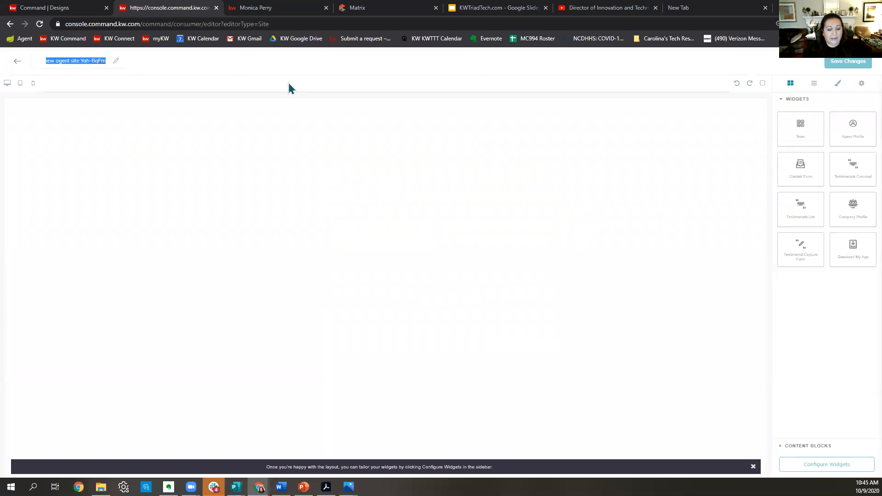
pyautogui.write('Download my App')
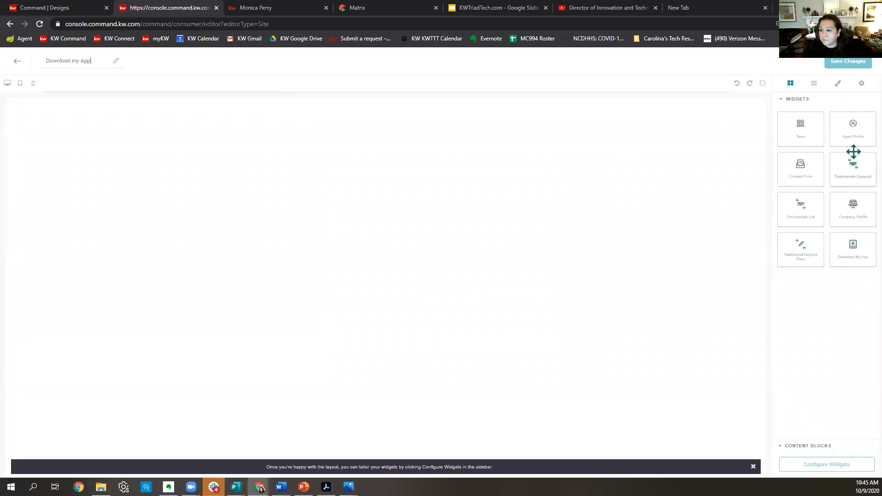
pyautogui.moveTo(855, 255); pyautogui.dragTo(373, 176)
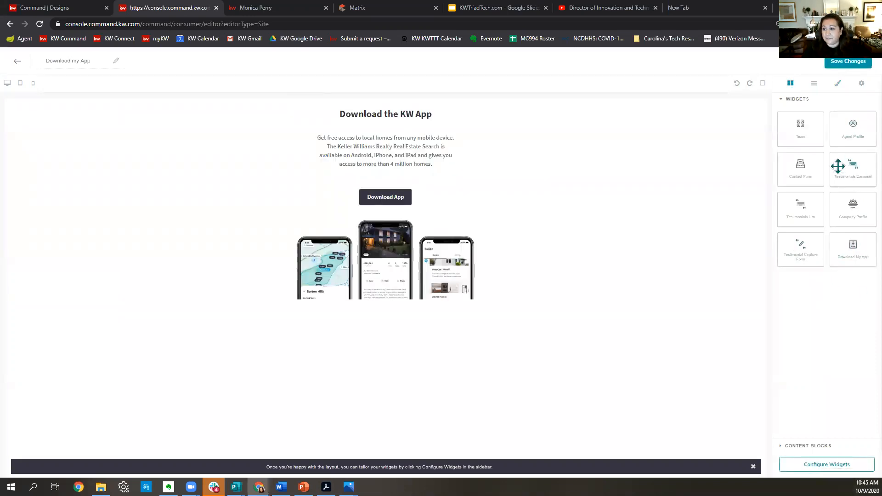
pyautogui.moveTo(806, 166); pyautogui.dragTo(861, 435)
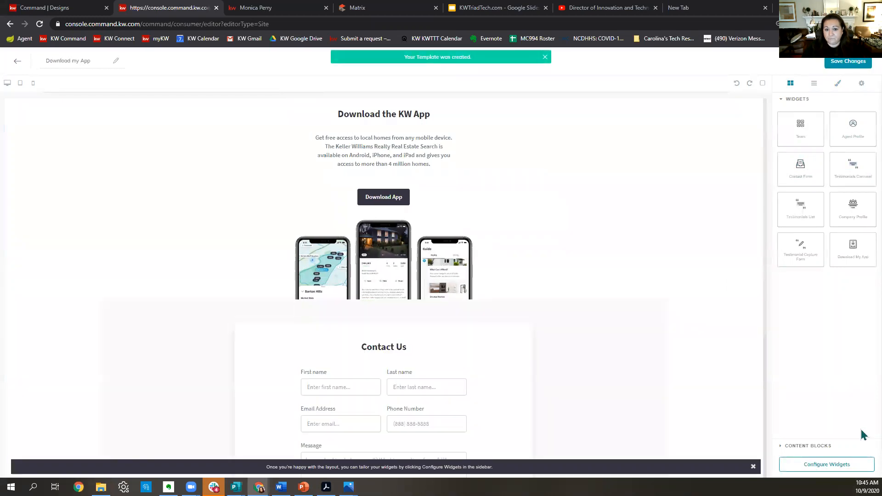
# Save and apply the Download My App and Contact Form widget settings.
pyautogui.click(804, 465)
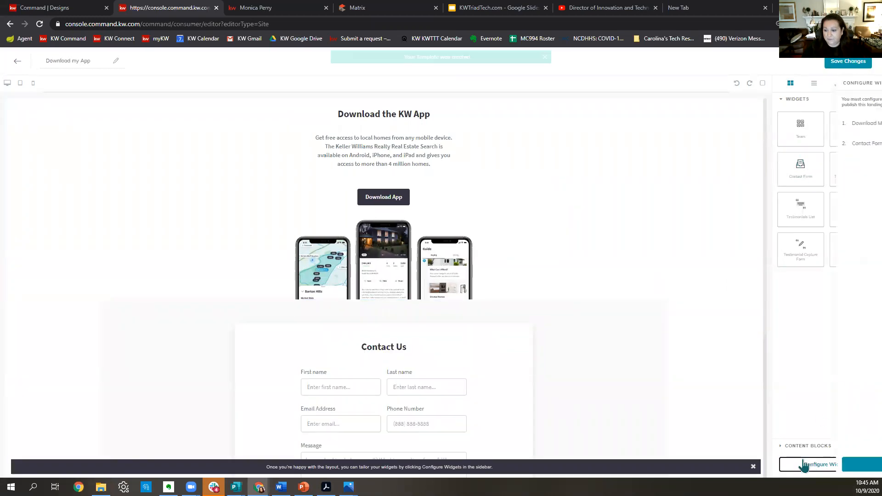
pyautogui.click(809, 124)
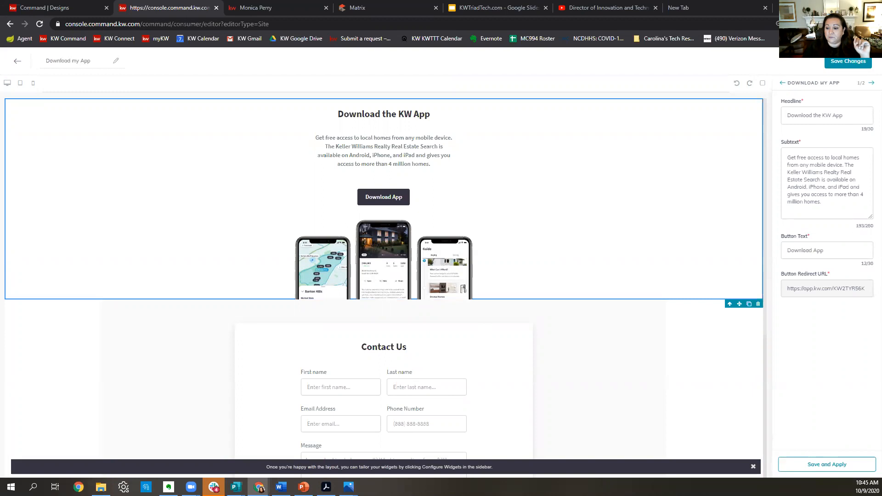
pyautogui.click(814, 470)
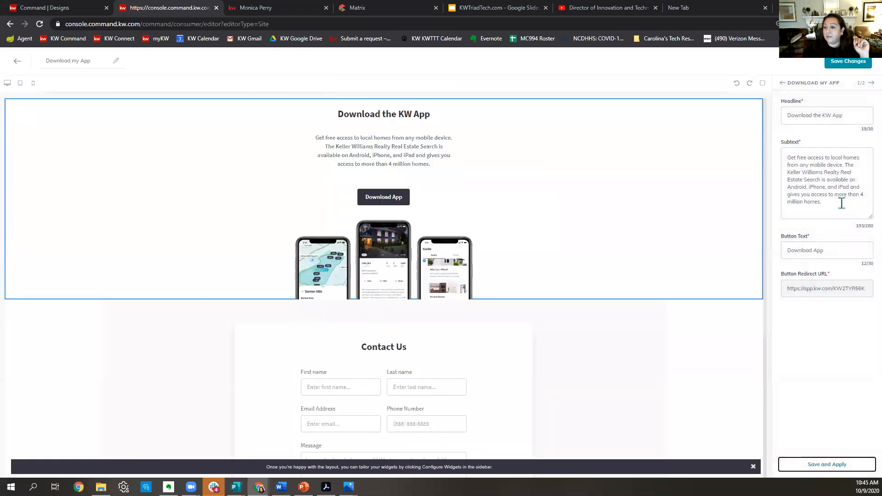
pyautogui.click(871, 84)
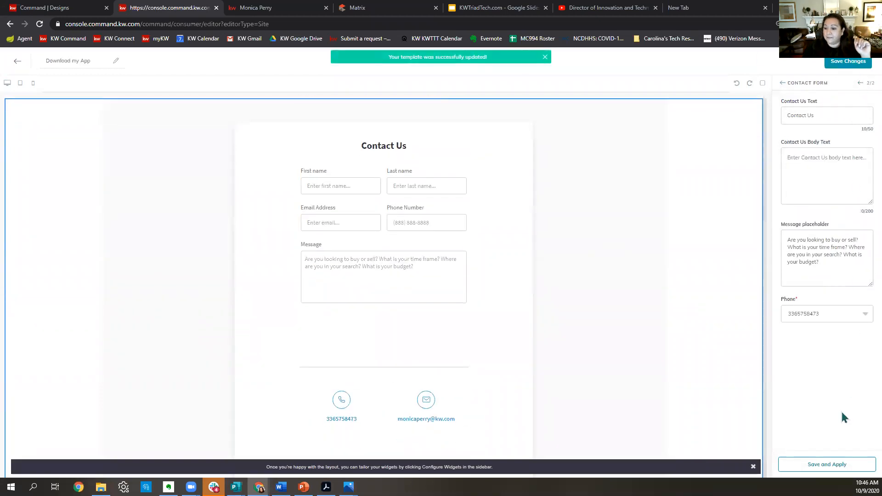
pyautogui.click(830, 464)
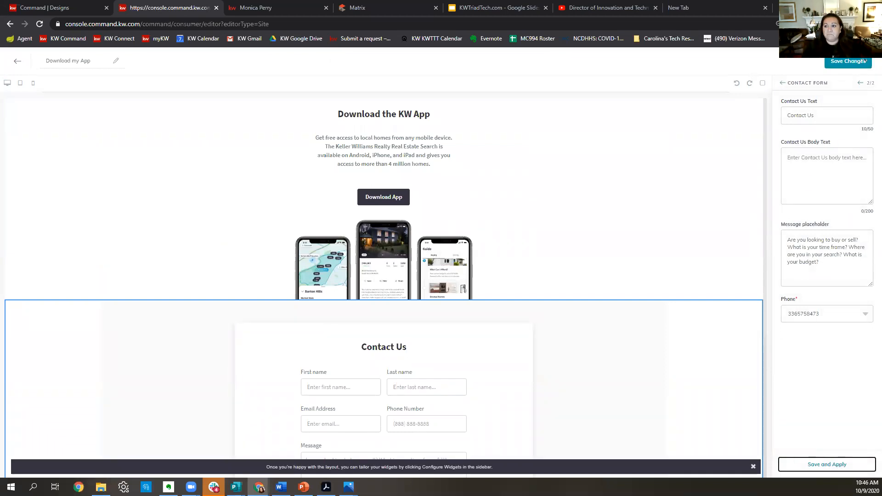
# Save the page changes, dismiss the publish prompt, and view the live app page.
pyautogui.click(850, 63)
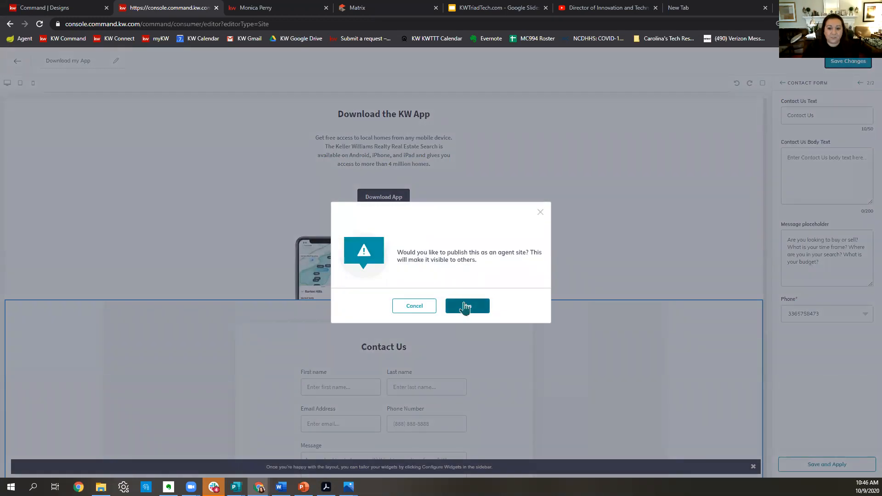
pyautogui.click(540, 213)
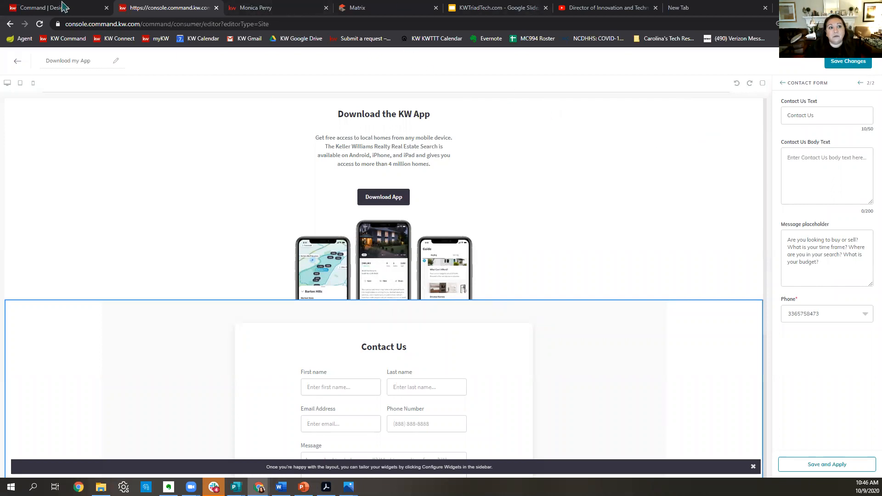
pyautogui.click(266, 8)
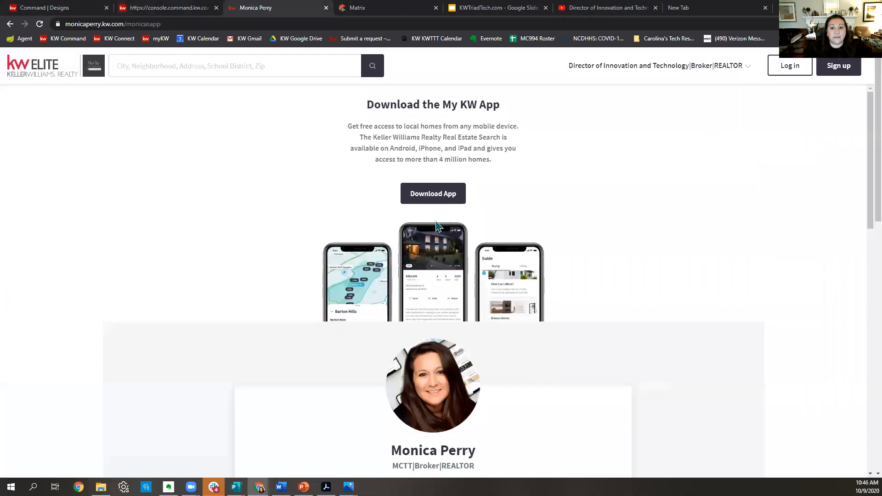
# Test the Download App link, accepting cookies on the kw.com/download page.
pyautogui.click(413, 194)
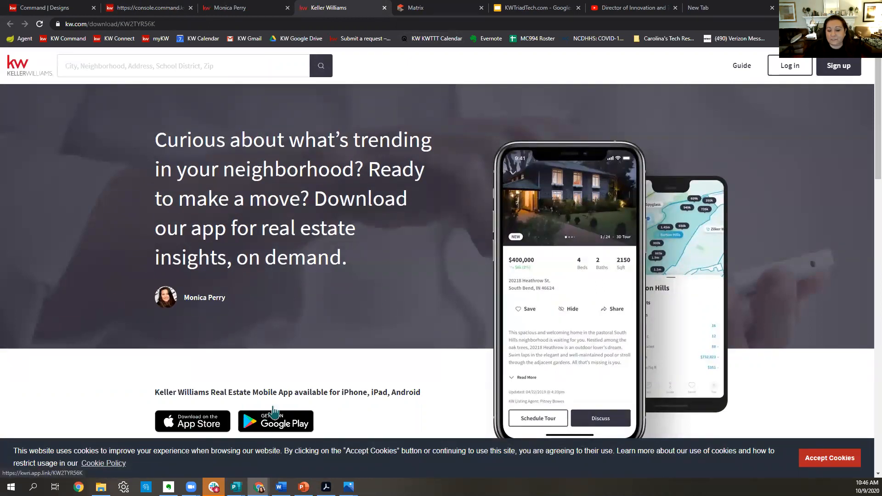
pyautogui.click(855, 459)
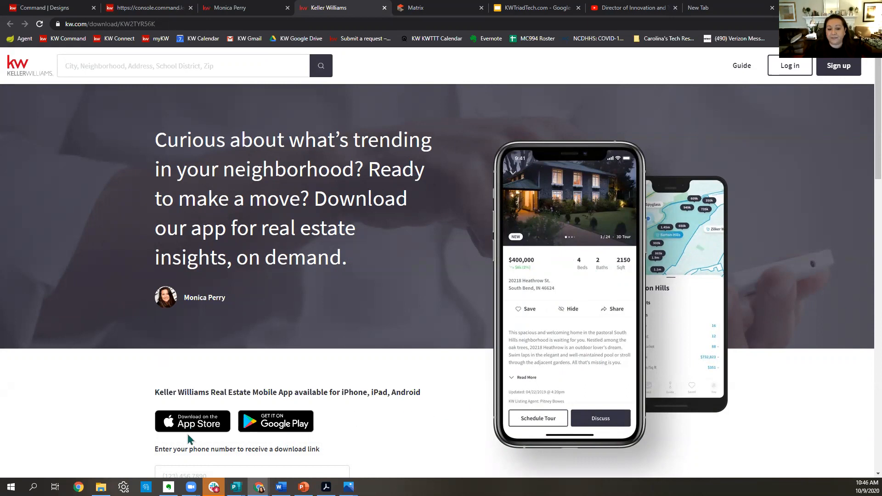
pyautogui.scroll(-6, 468, 355)
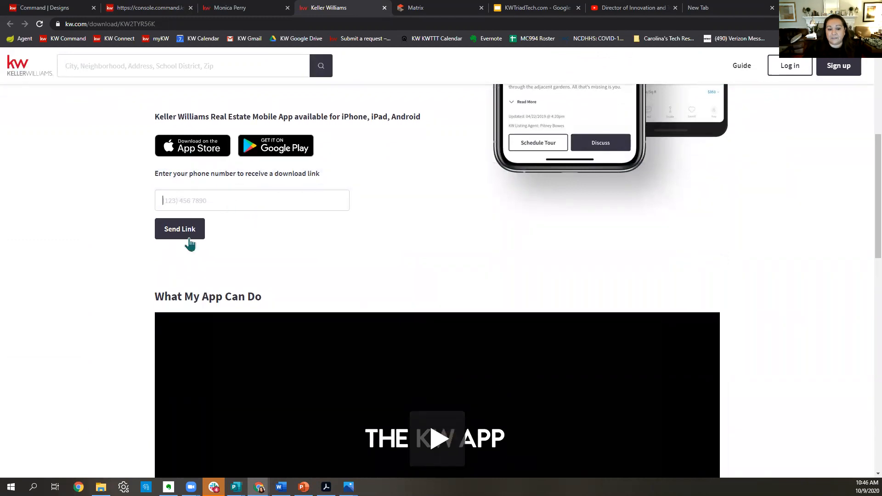
pyautogui.scroll(-4, 774, 211)
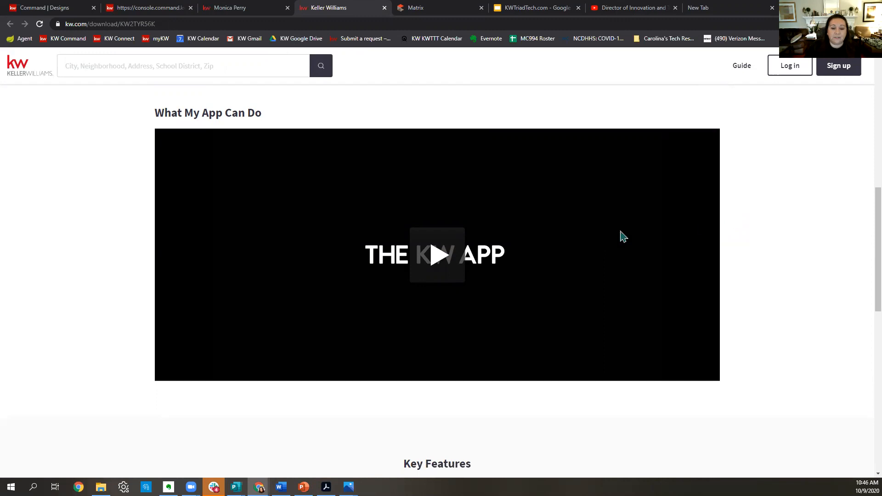
# Play and pause the What My App Can Do video, then switch to KWTriadTech.com.
pyautogui.click(462, 279)
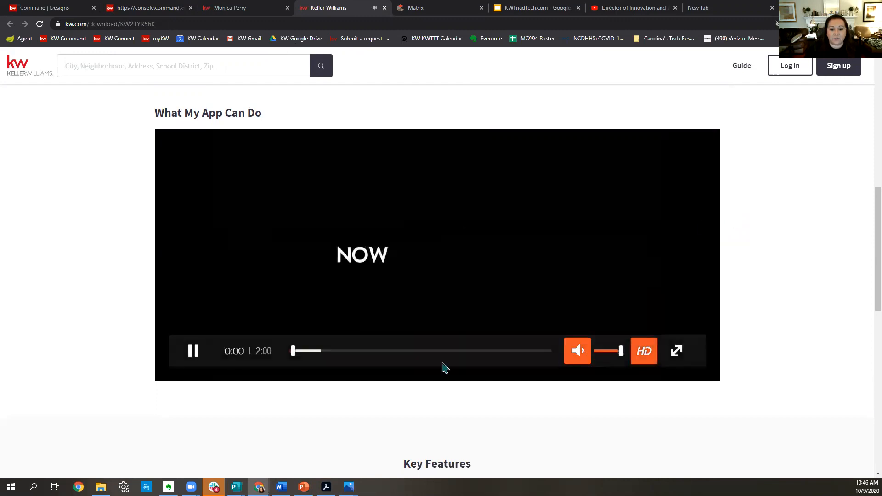
pyautogui.click(193, 351)
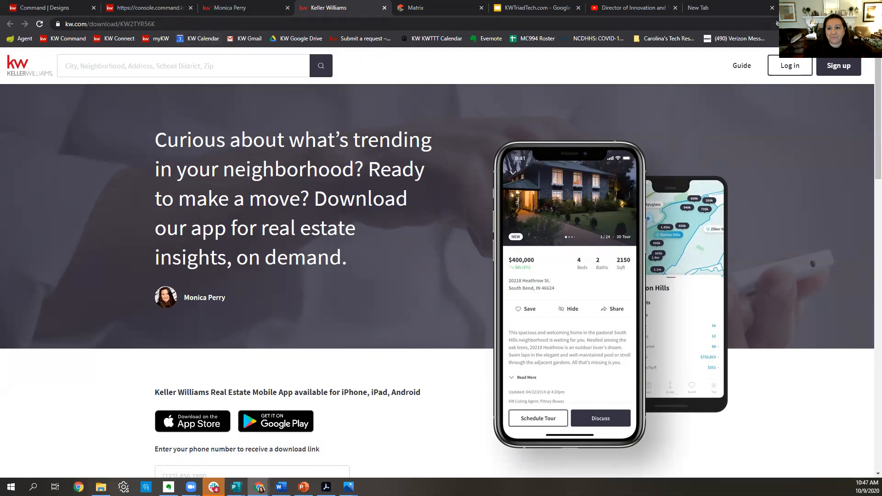
pyautogui.click(520, 10)
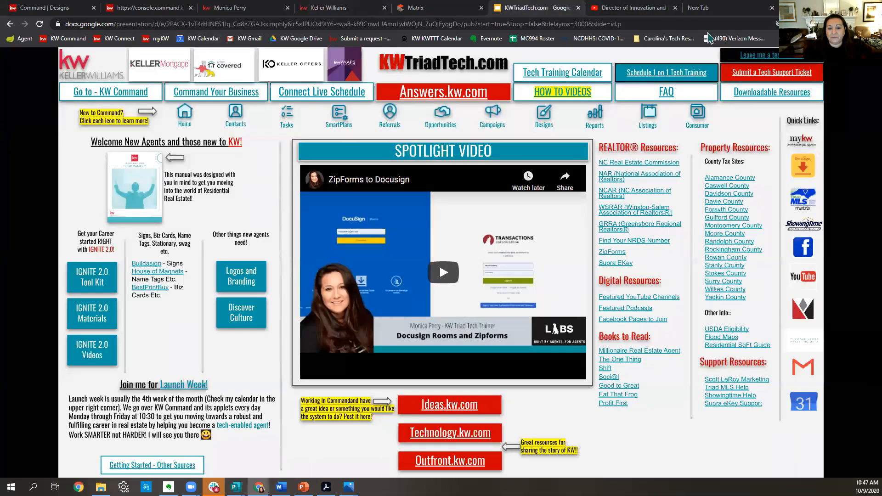